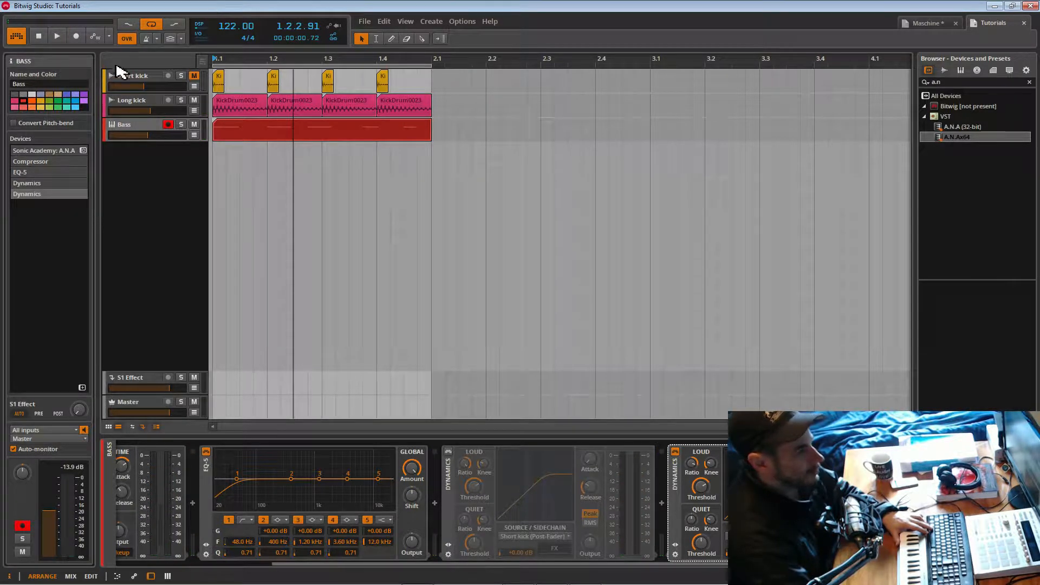
# Inspect the devices of the Long kick and Short kick tracks, switching Short kick's mute off and on again.
pyautogui.click(136, 105)
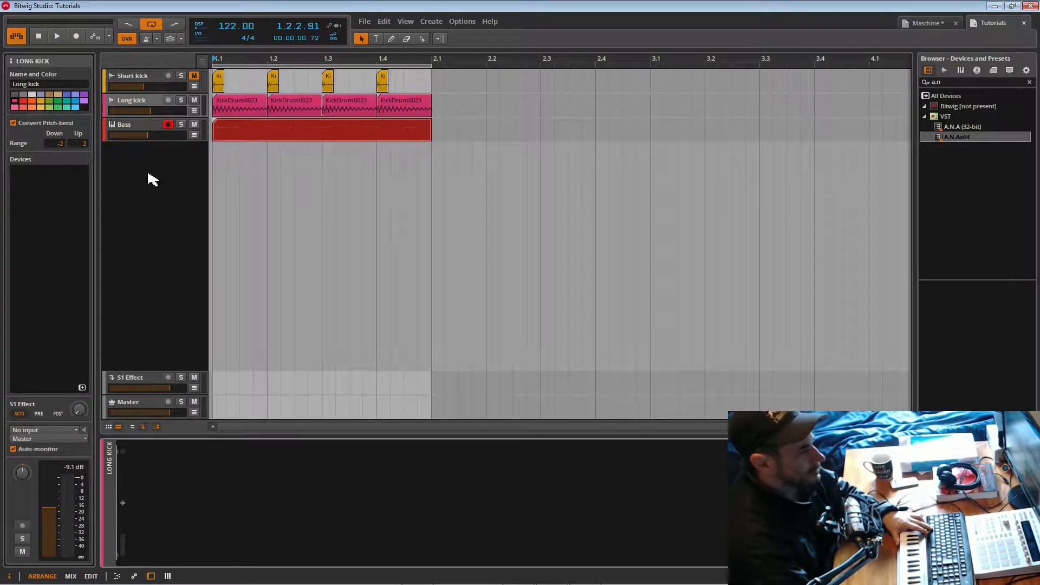
pyautogui.click(130, 81)
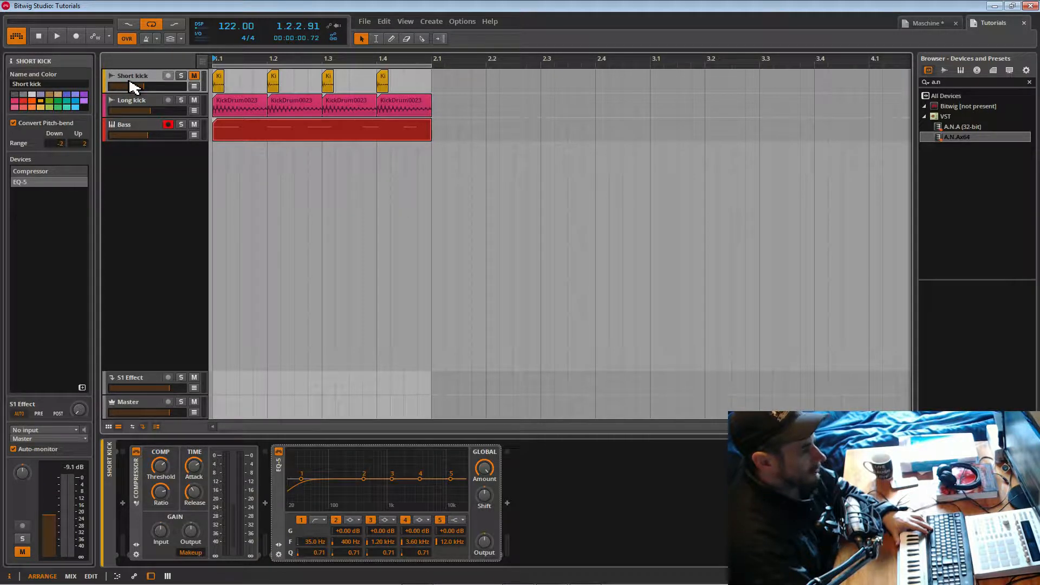
pyautogui.click(194, 77)
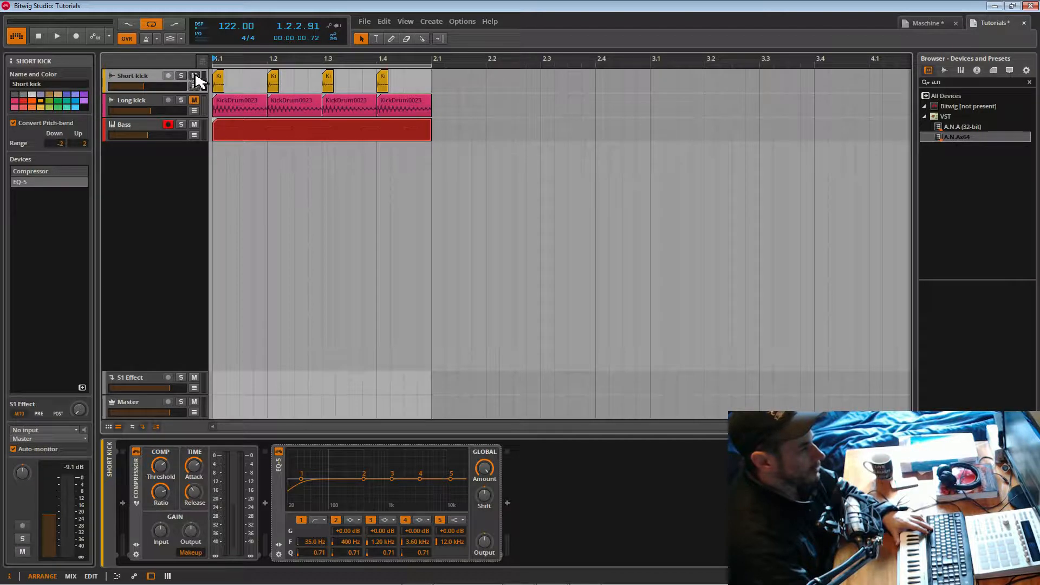
pyautogui.click(195, 76)
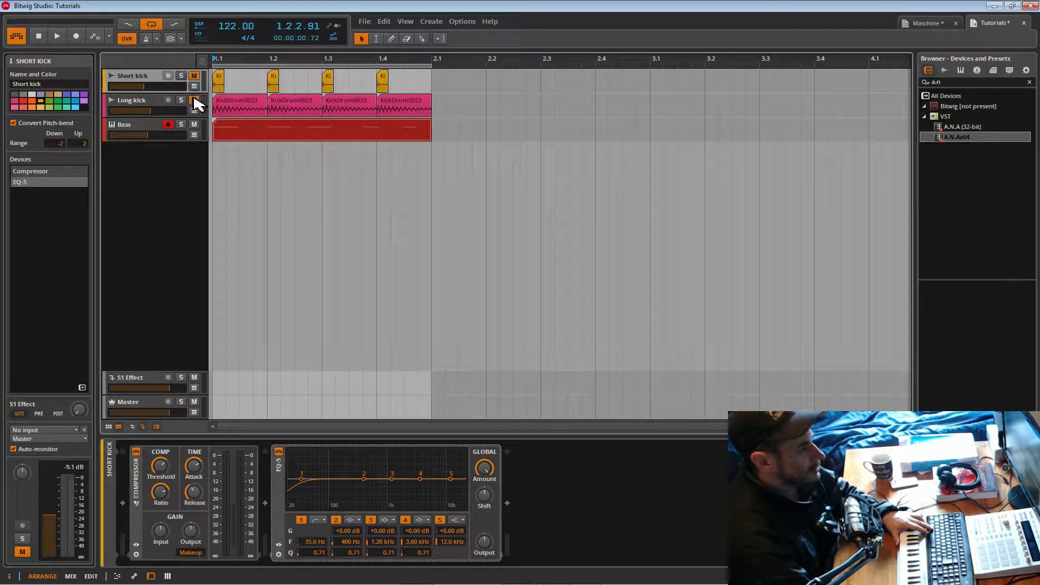
# Solo the Long kick track, play the loop to hear it alone, and stop playback.
pyautogui.click(143, 104)
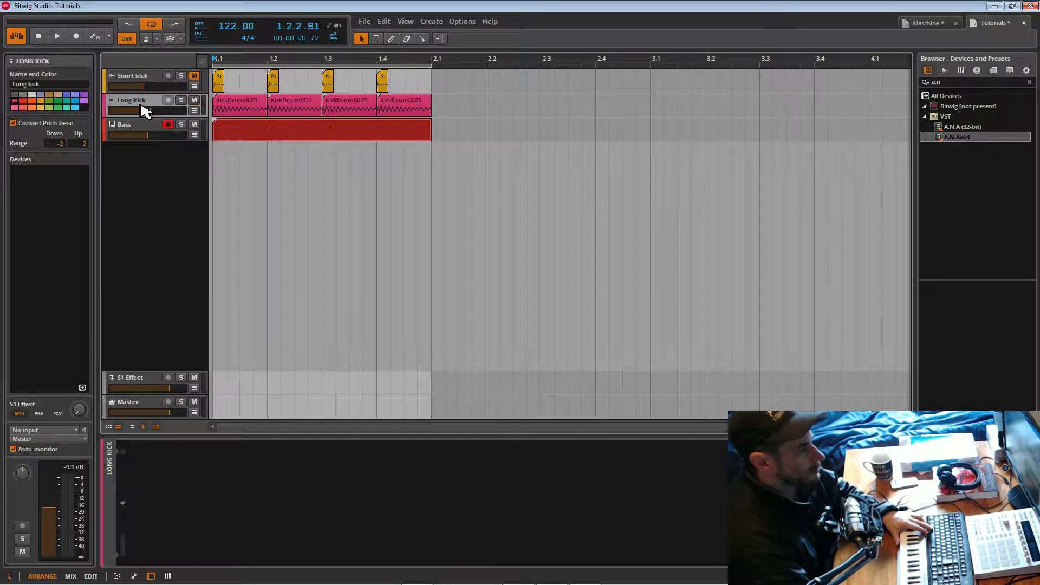
pyautogui.click(182, 101)
pyautogui.press('space')
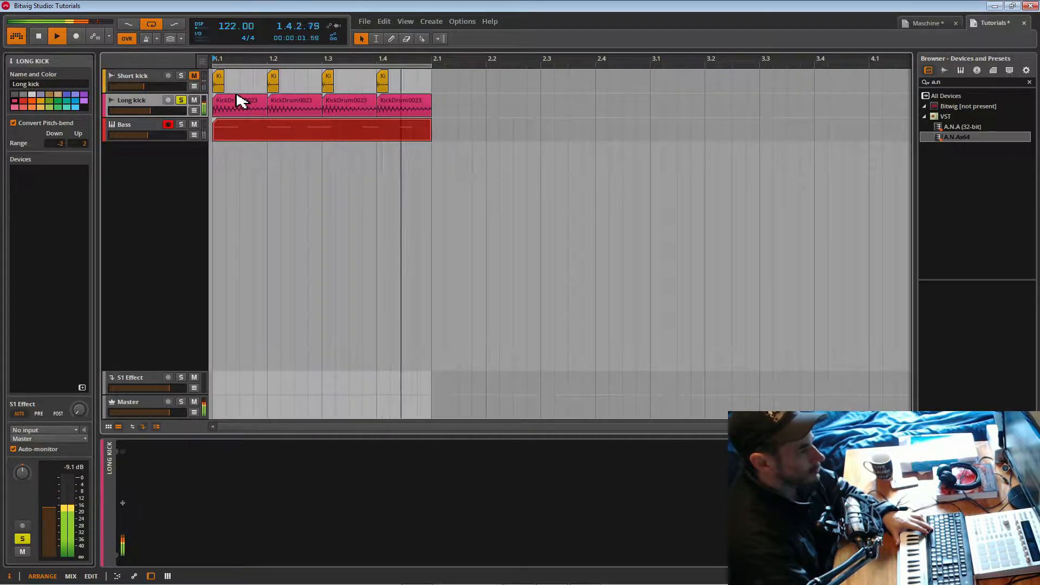
pyautogui.press('space')
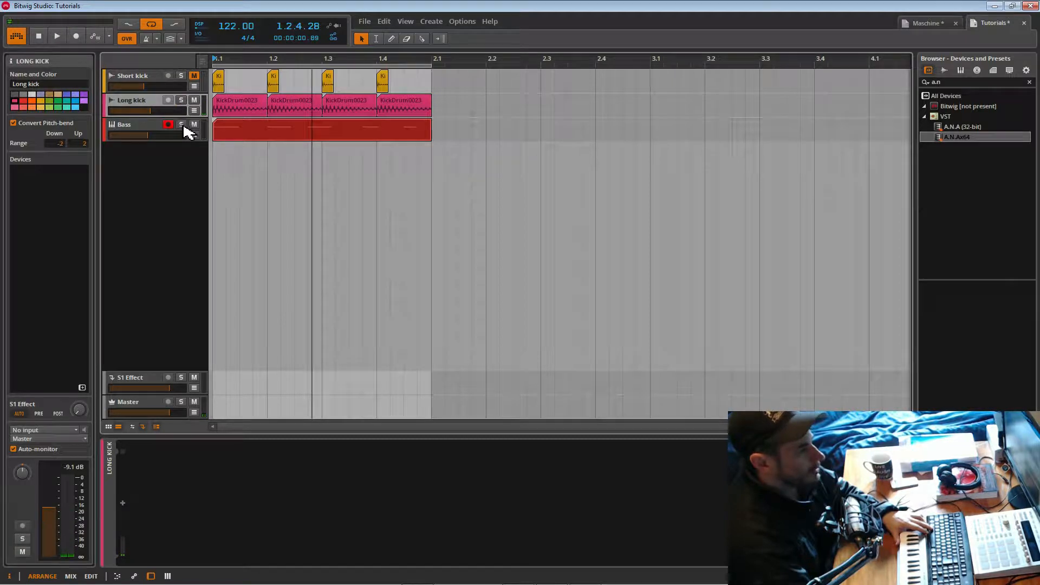
# Play the loop with the Bass track soloed, inspect its device chain, and release the solo.
pyautogui.press('space')
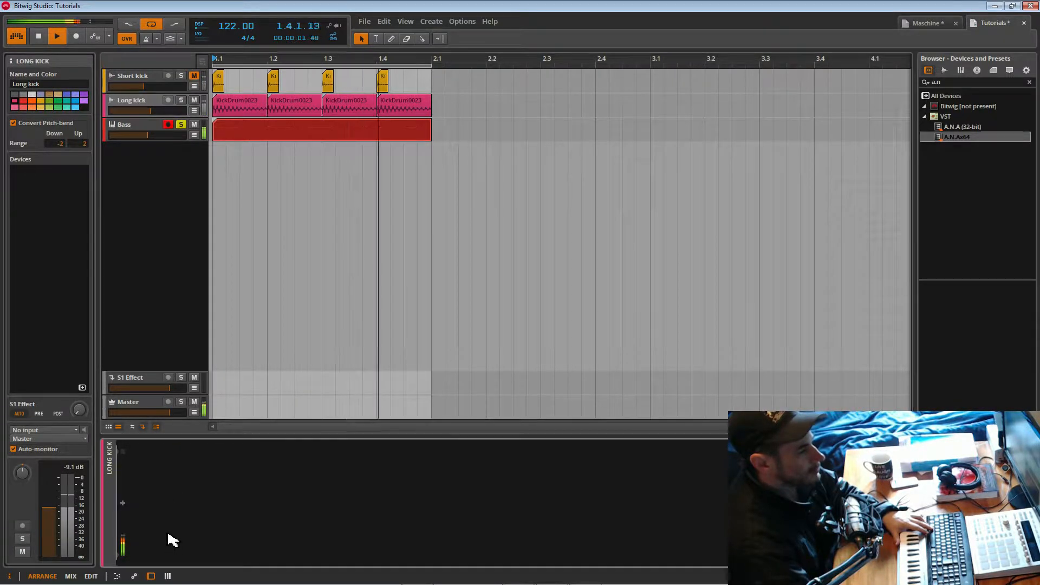
pyautogui.click(146, 127)
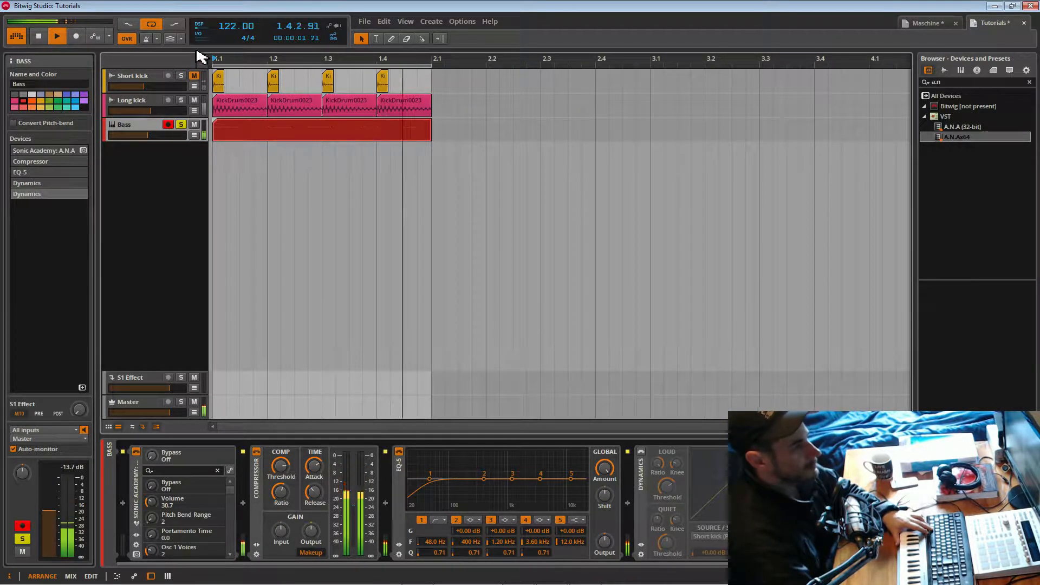
pyautogui.click(182, 127)
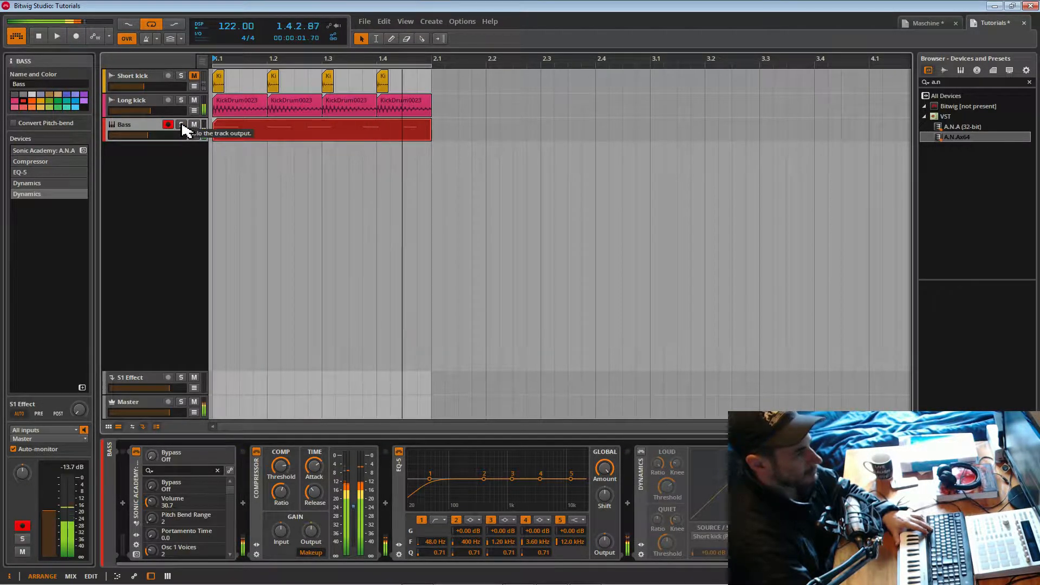
# Duplicate the Bass track and play the loop with the copy soloed.
pyautogui.rightClick(149, 127)
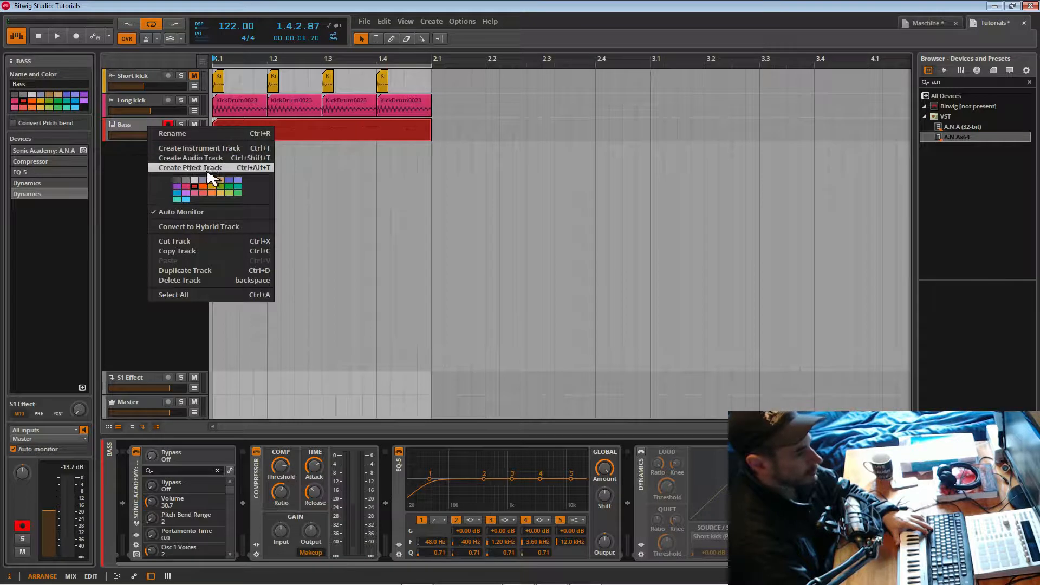
pyautogui.click(194, 272)
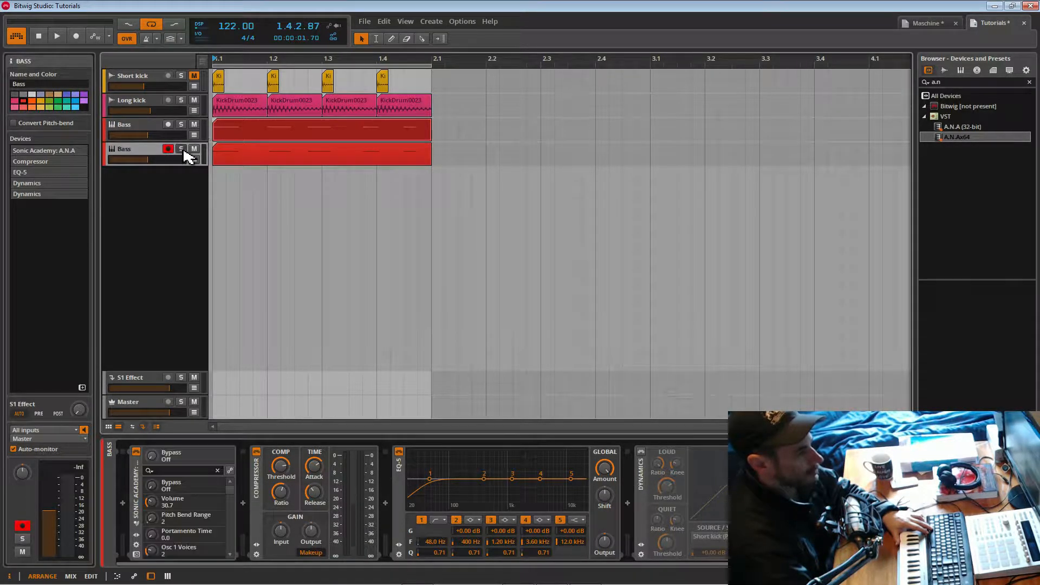
pyautogui.click(182, 150)
pyautogui.press('space')
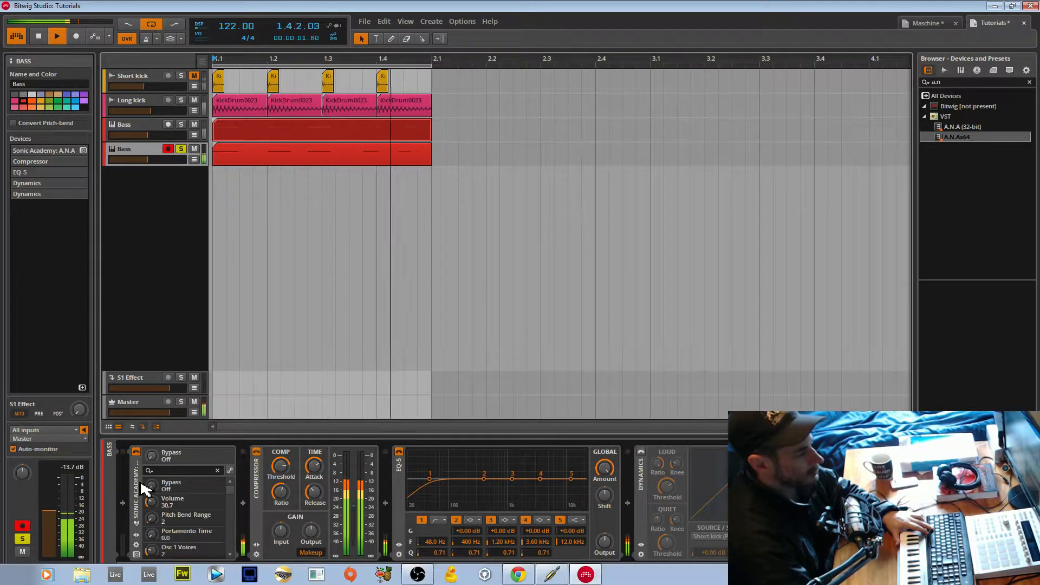
# Search the device browser for "mas" and load Massive (32-bit) on the duplicated Bass track in place of A.N.A.
pyautogui.click(167, 576)
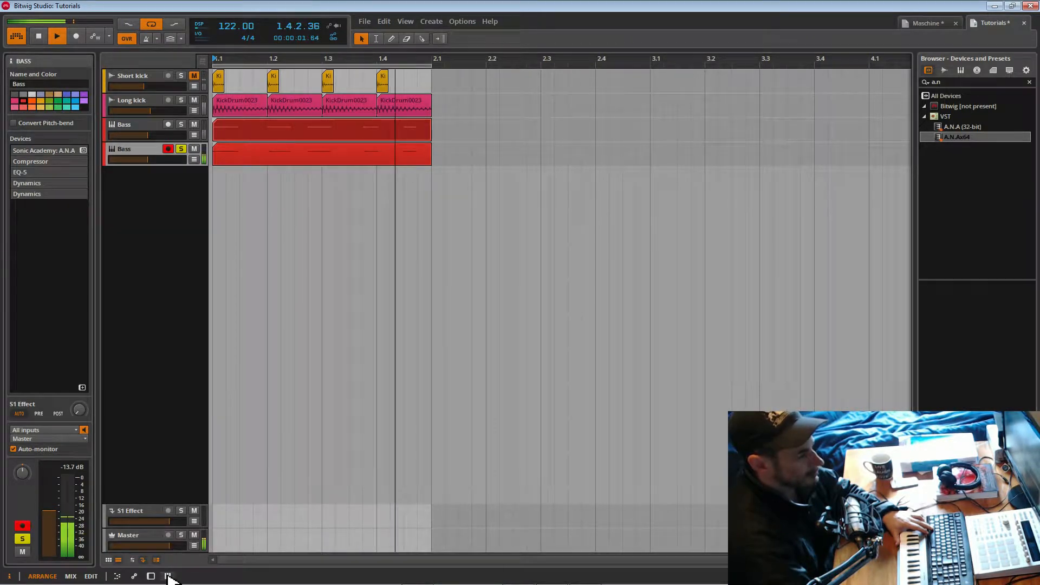
pyautogui.click(151, 575)
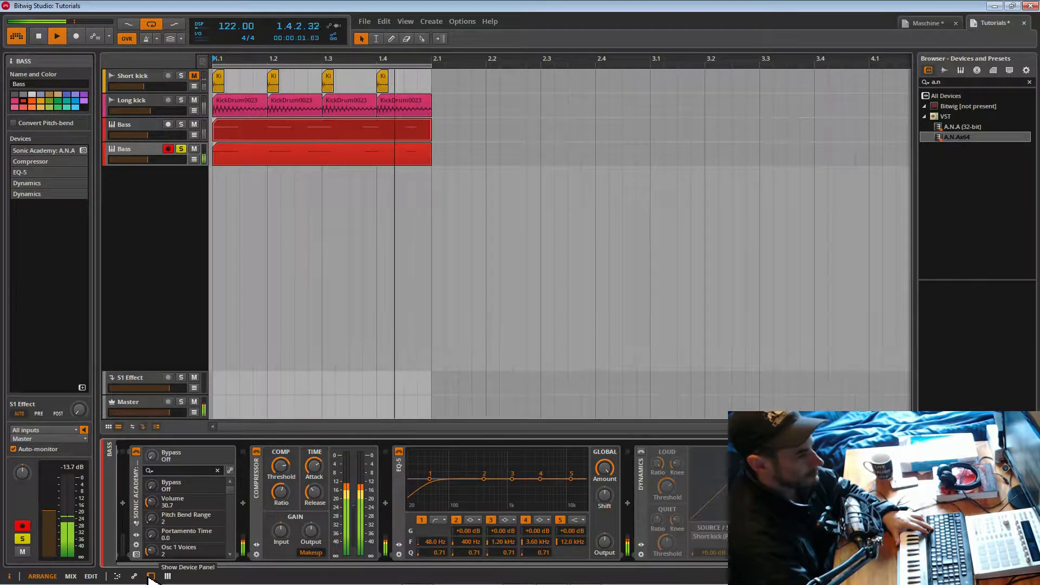
pyautogui.click(952, 81)
pyautogui.moveTo(953, 81); pyautogui.dragTo(921, 83)
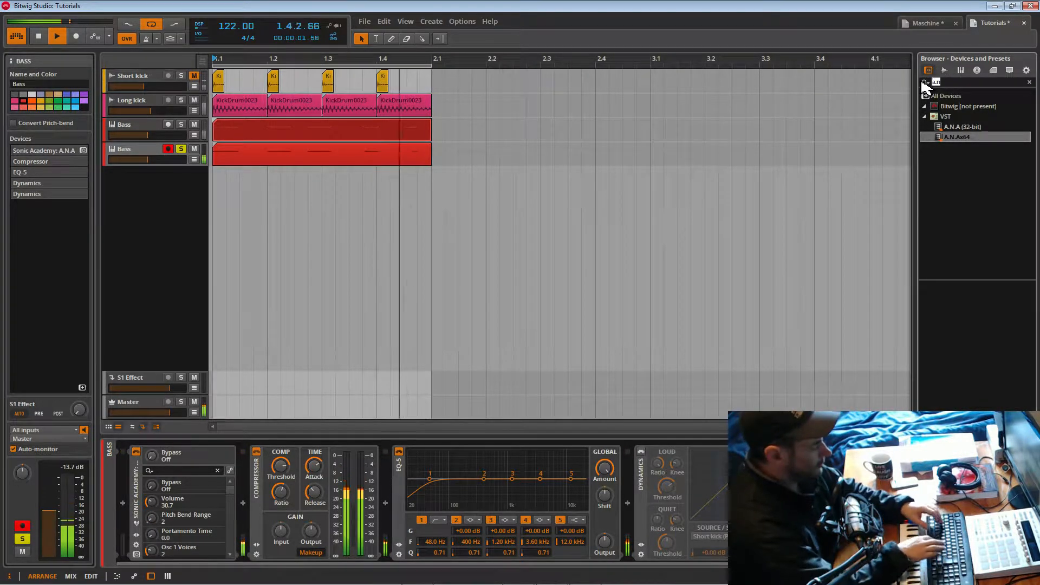
pyautogui.write('mas')
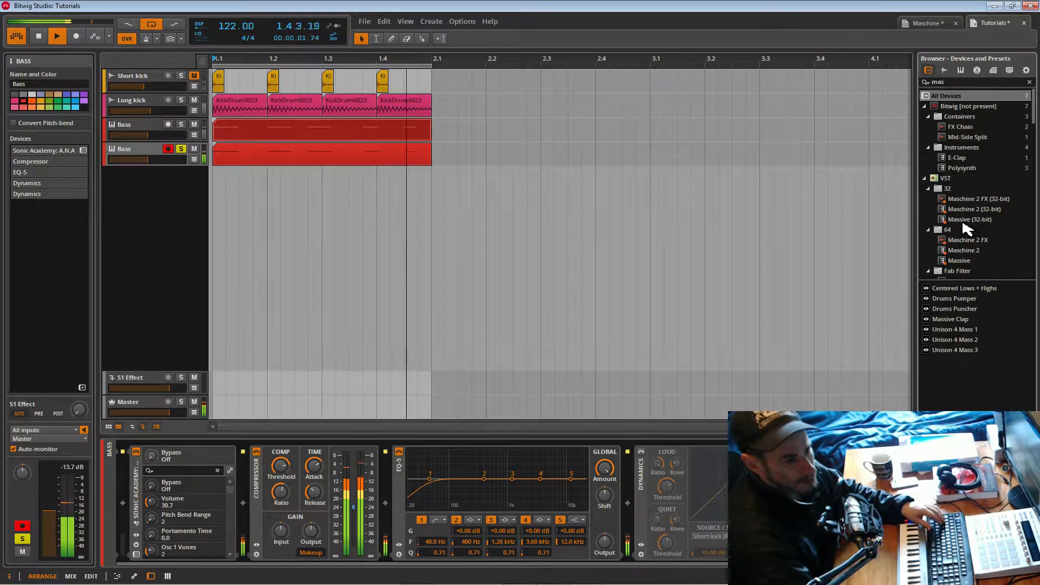
pyautogui.doubleClick(963, 219)
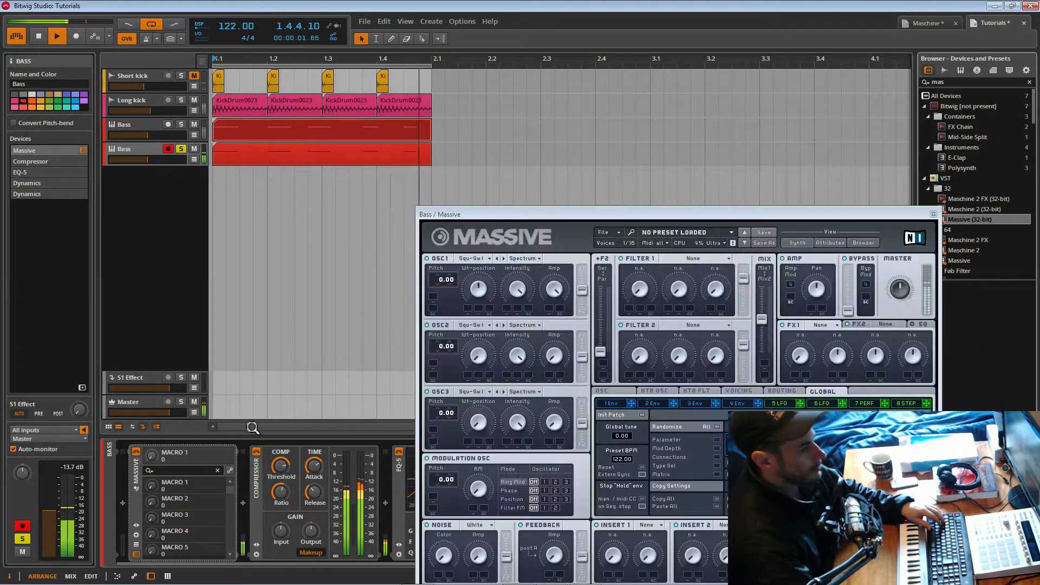
# Set Massive's oscillator 1 to a pitch of -12.00 and the Sin-Square wavetable.
pyautogui.moveTo(446, 280)
pyautogui.mouseDown()
pyautogui.moveTo(443, 307)
pyautogui.moveTo(445, 294)
pyautogui.mouseUp()
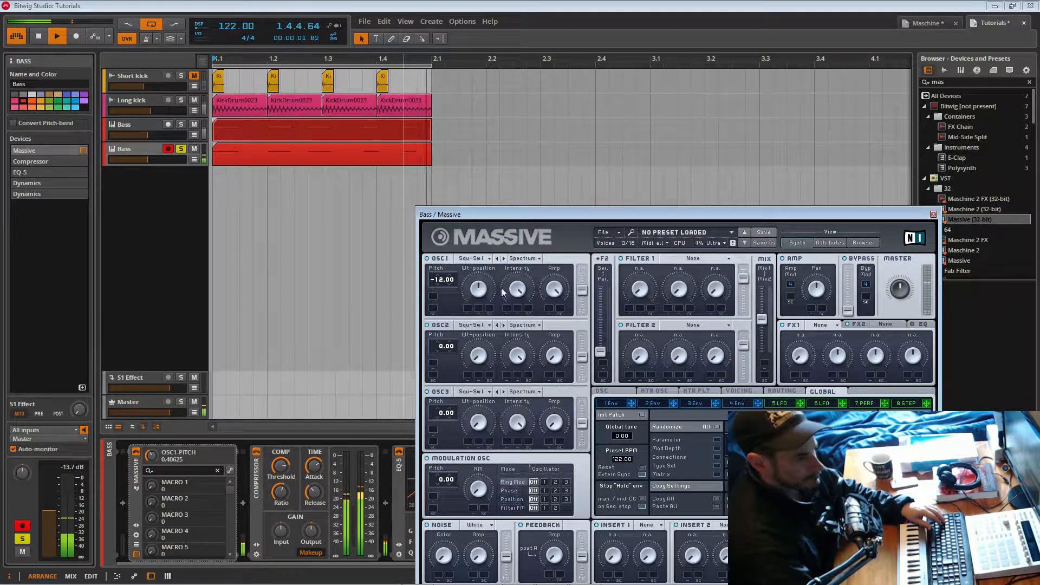
pyautogui.click(471, 258)
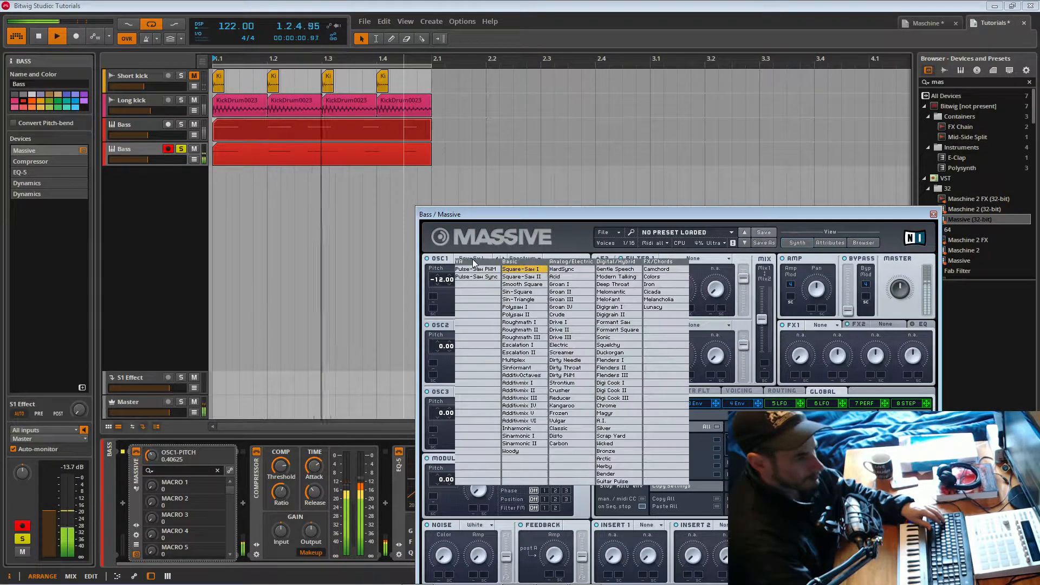
pyautogui.click(525, 293)
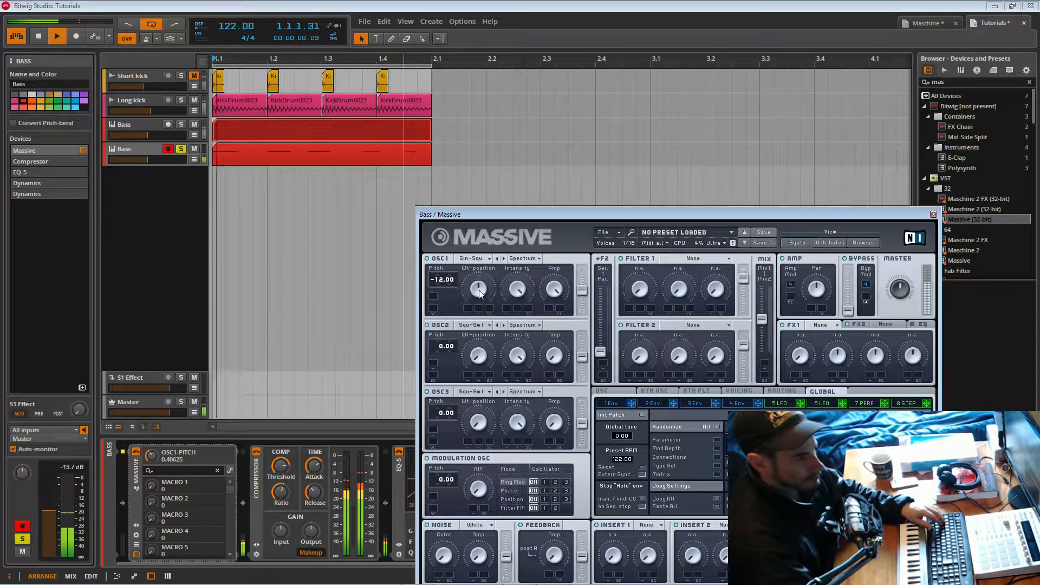
# Move the Massive window up until the whole synth is in view and set its master volume to about 0.64.
pyautogui.moveTo(772, 216); pyautogui.dragTo(734, 122)
pyautogui.click(865, 189)
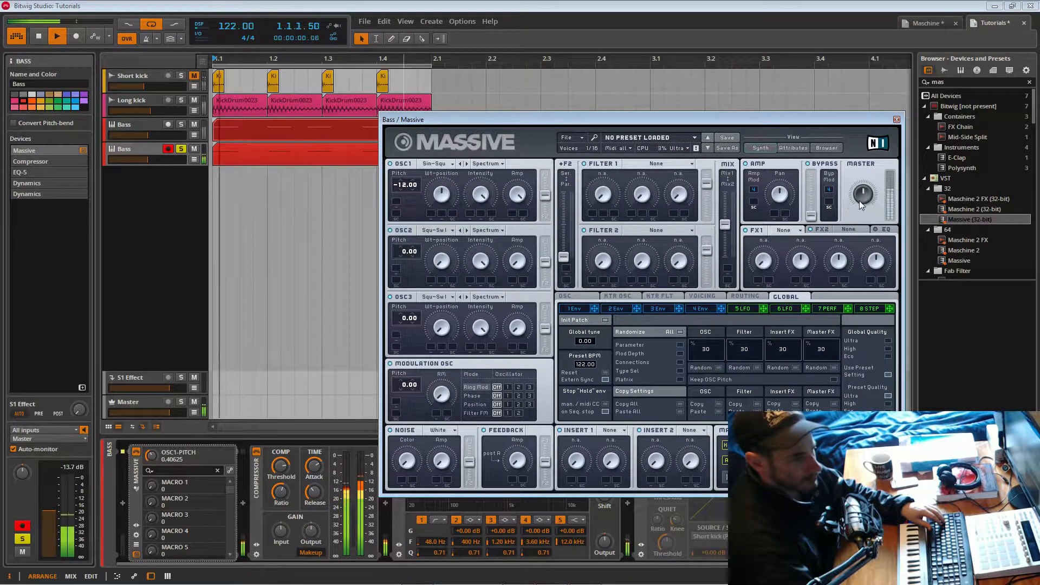
pyautogui.moveTo(865, 189); pyautogui.dragTo(865, 189)
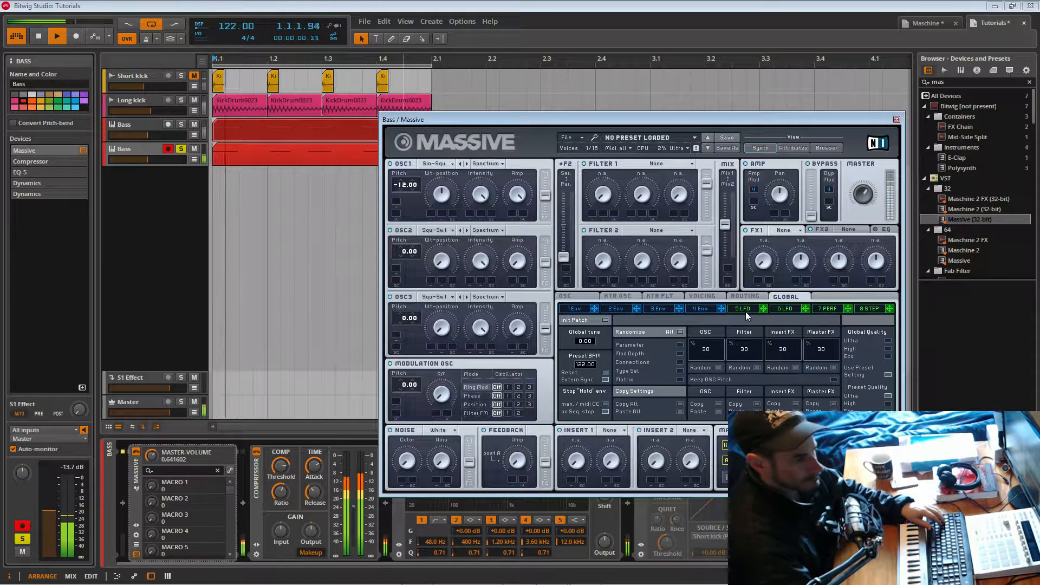
# Try oscillator 1's wavetable position at 0 and oscillator 2's pitch at 14.00, returning both to their defaults.
pyautogui.moveTo(442, 195); pyautogui.dragTo(453, 251)
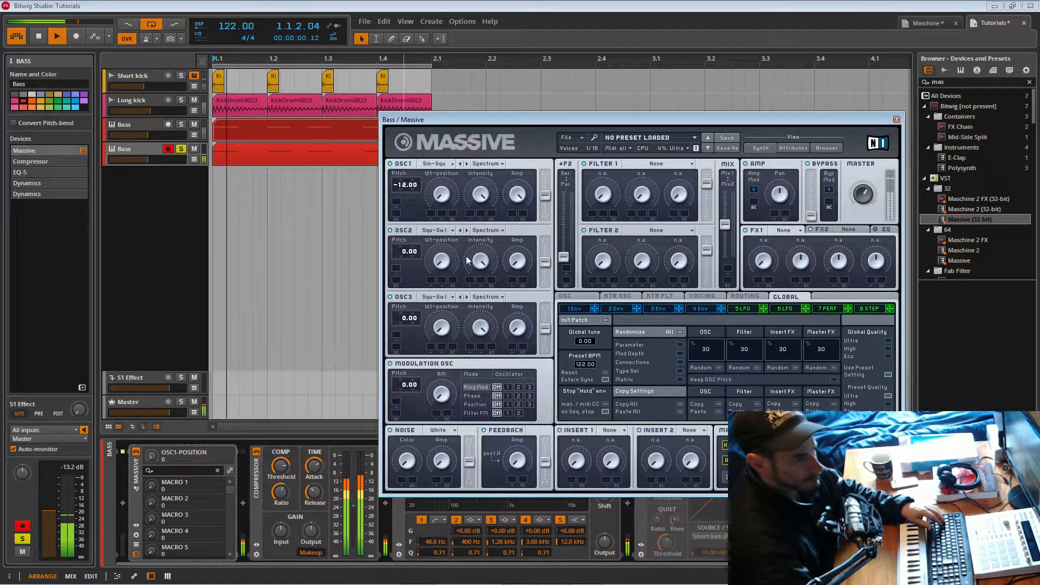
pyautogui.doubleClick(444, 199)
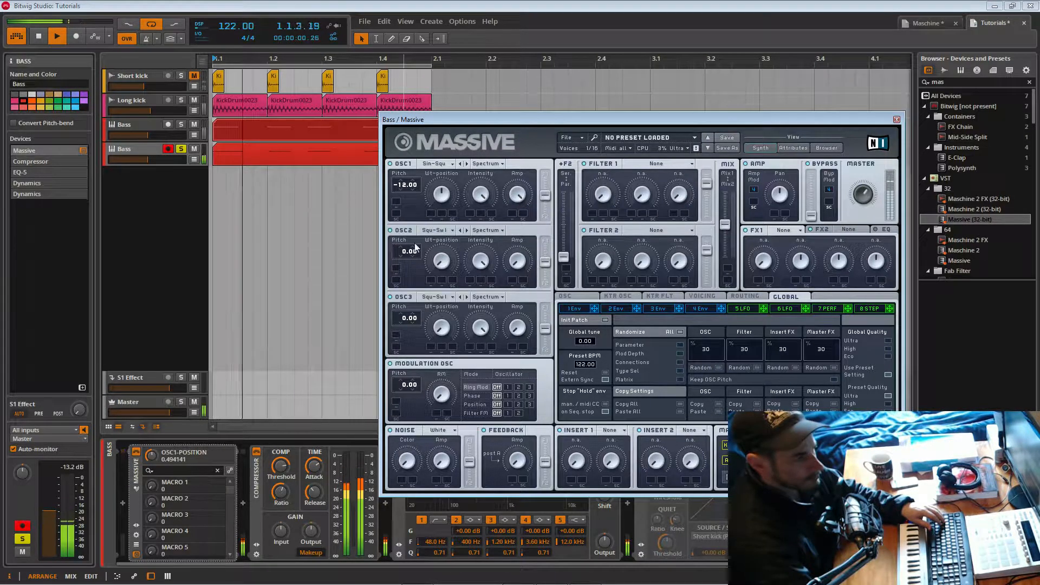
pyautogui.moveTo(403, 248); pyautogui.dragTo(410, 259)
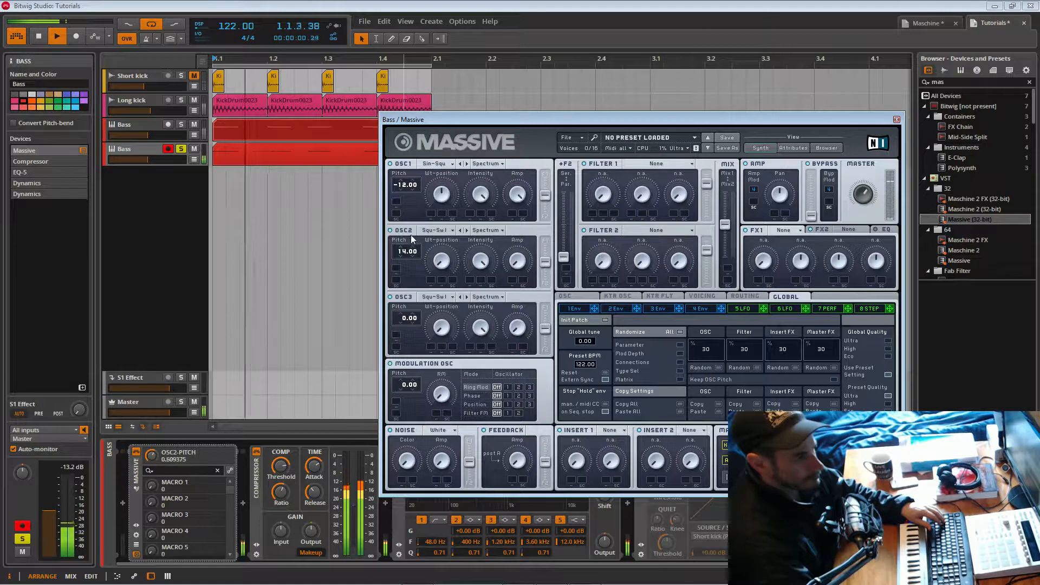
pyautogui.doubleClick(410, 259)
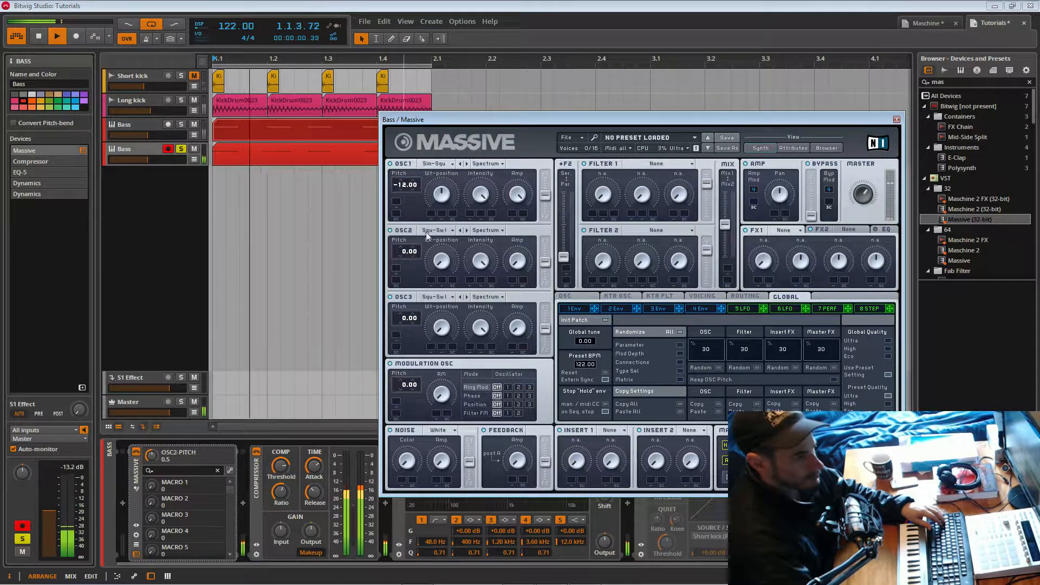
# Set oscillator 2 to the Sin-Triangle wavetable, raise its amp, and set oscillator 1's wavetable position to about 0.52.
pyautogui.click(446, 232)
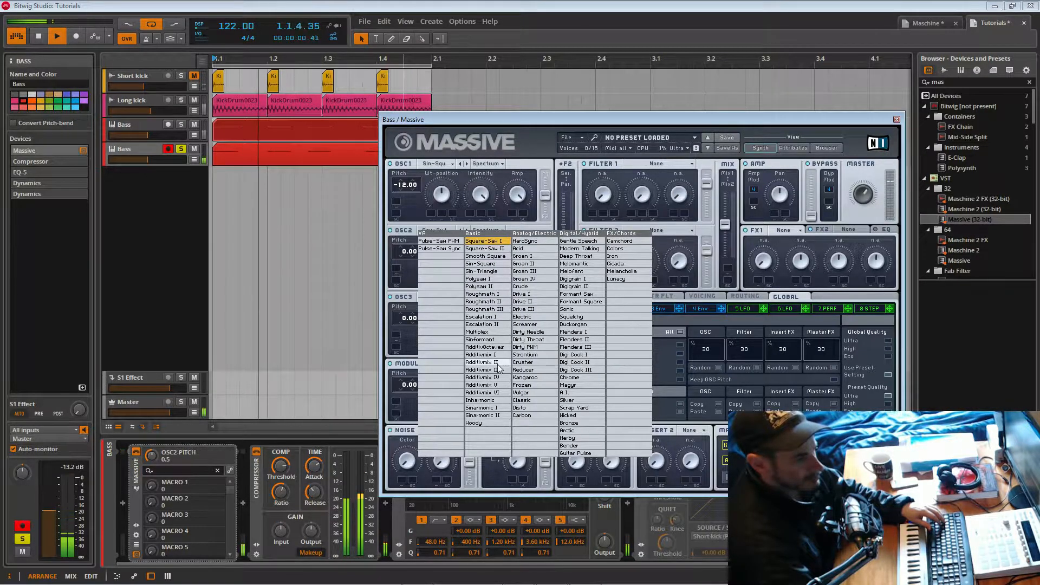
pyautogui.click(481, 271)
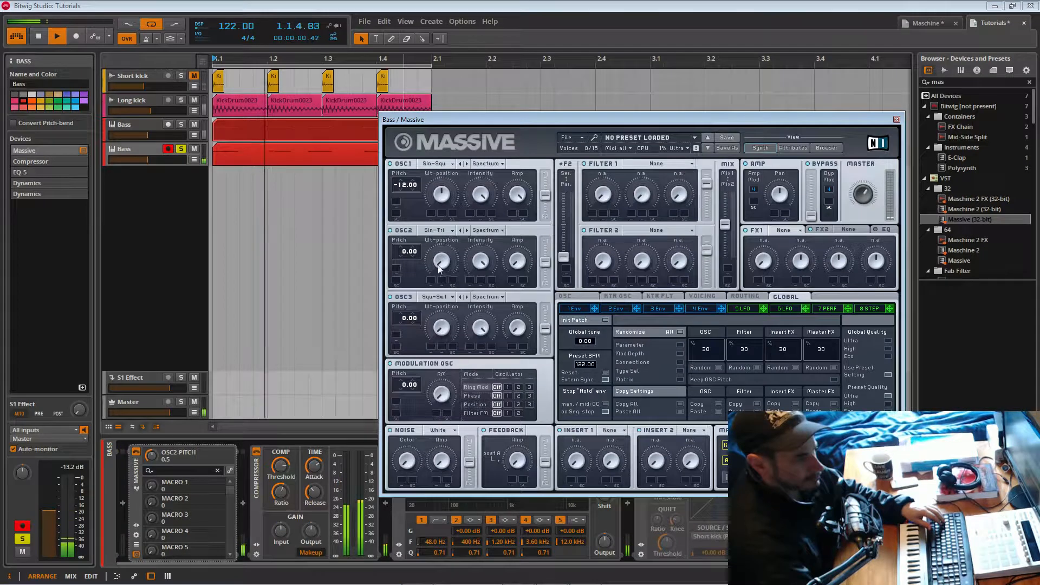
pyautogui.moveTo(406, 252); pyautogui.dragTo(404, 256)
pyautogui.moveTo(517, 263); pyautogui.dragTo(518, 189)
pyautogui.moveTo(405, 251); pyautogui.dragTo(452, 245)
pyautogui.moveTo(444, 197)
pyautogui.mouseDown()
pyautogui.moveTo(451, 185)
pyautogui.moveTo(458, 197)
pyautogui.mouseUp()
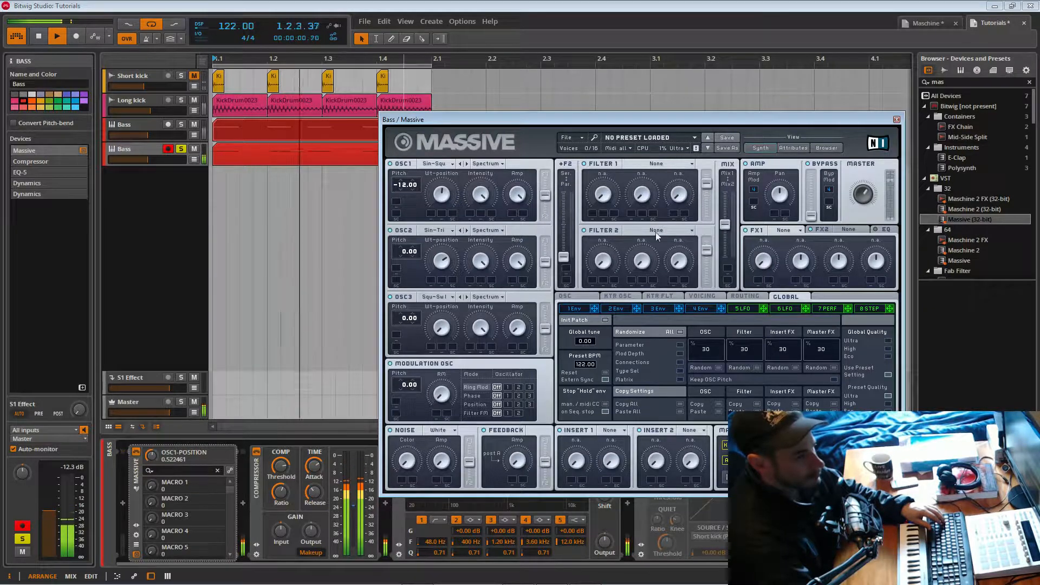
# Set envelope 4's release time to about 0.27 and its attack time to about 0.08.
pyautogui.click(701, 308)
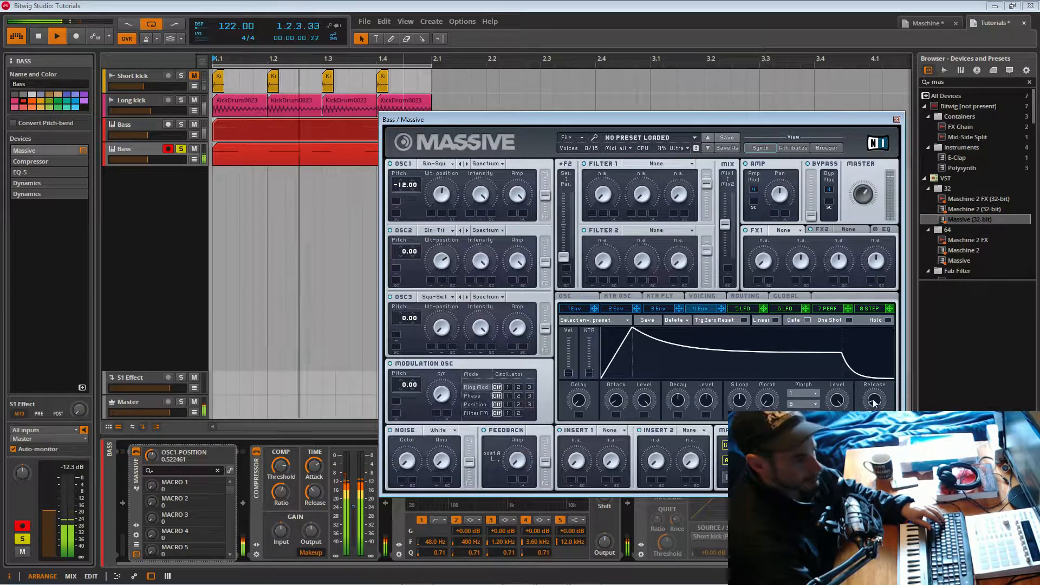
pyautogui.moveTo(876, 410)
pyautogui.mouseDown()
pyautogui.moveTo(875, 378)
pyautogui.moveTo(876, 398)
pyautogui.mouseUp()
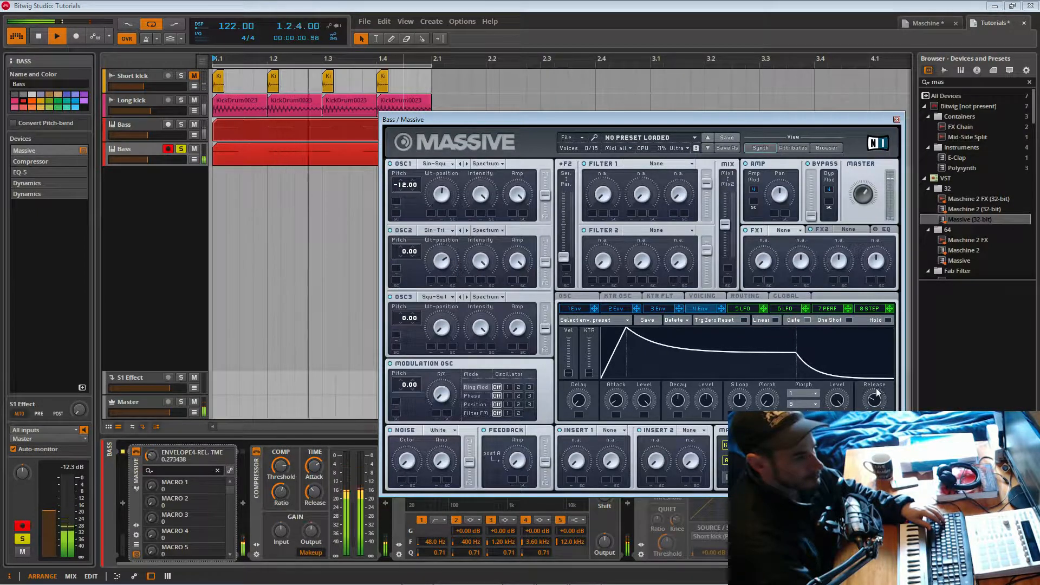
pyautogui.moveTo(619, 400); pyautogui.dragTo(625, 396)
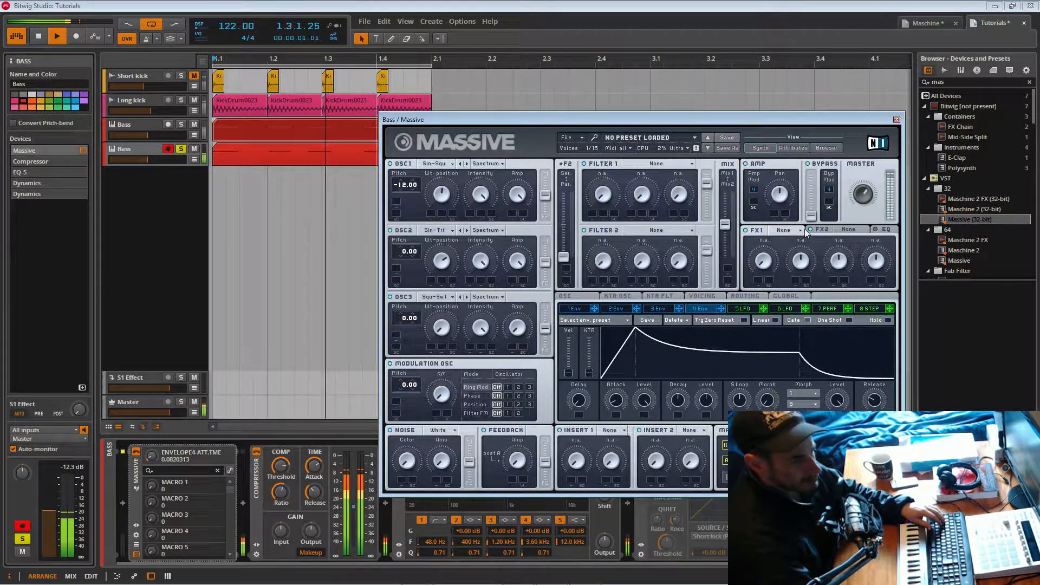
# Assign Chorus to Massive's FX1 slot and set its dry/wet amount to about 0.22.
pyautogui.click(865, 232)
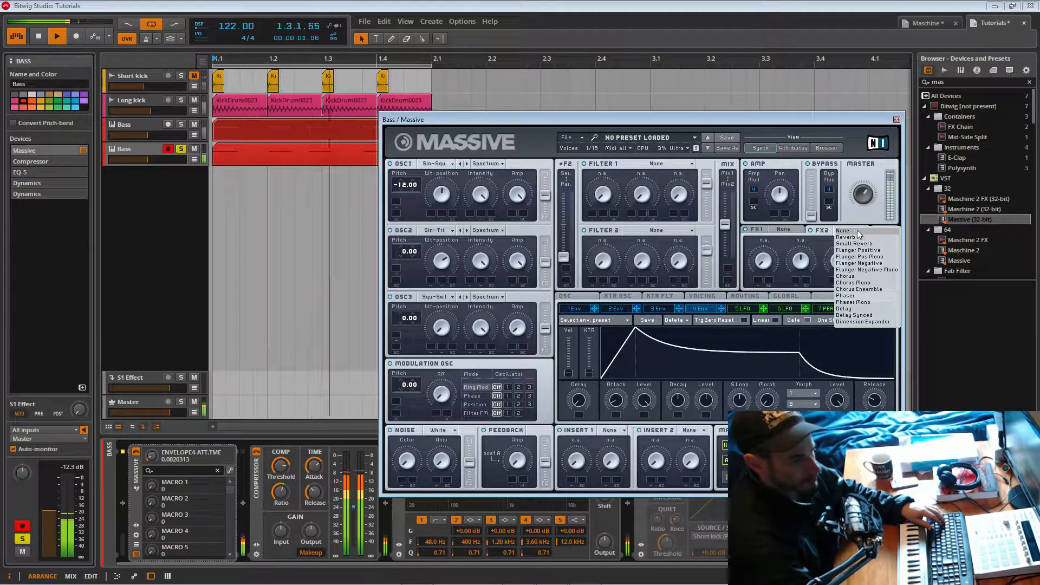
pyautogui.click(827, 232)
pyautogui.click(785, 231)
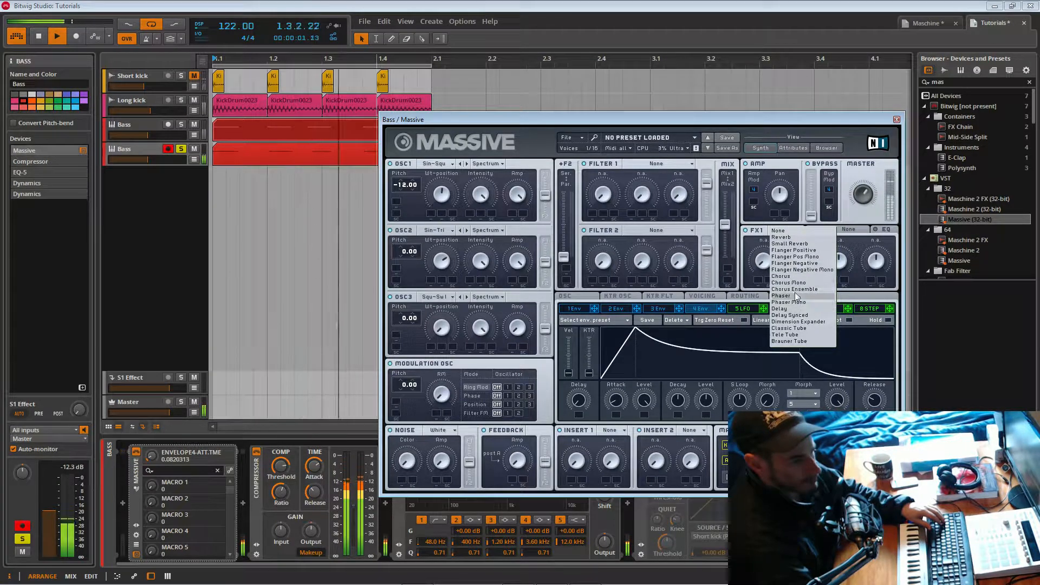
pyautogui.click(797, 277)
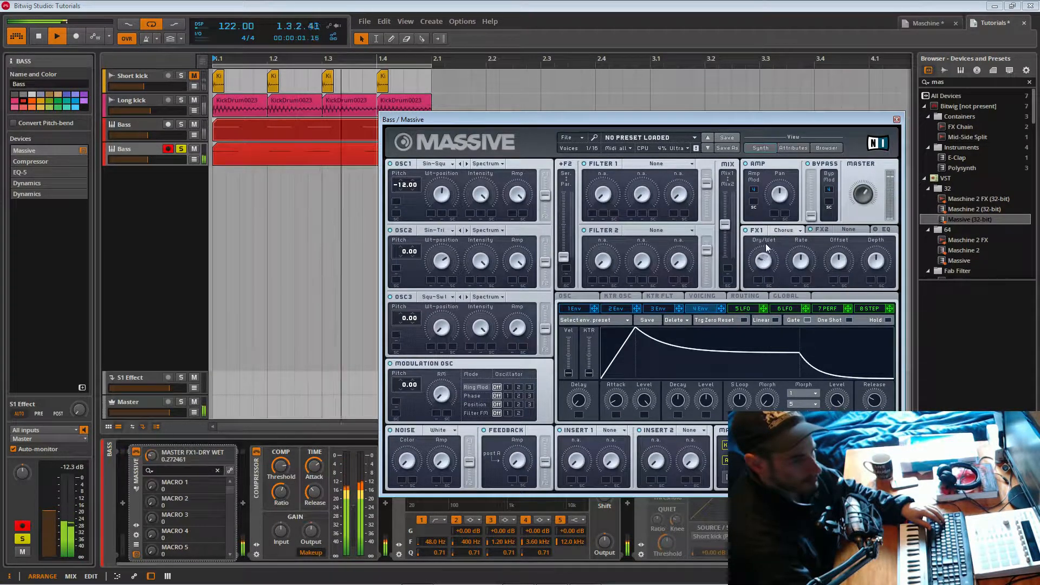
pyautogui.moveTo(767, 255); pyautogui.dragTo(769, 251)
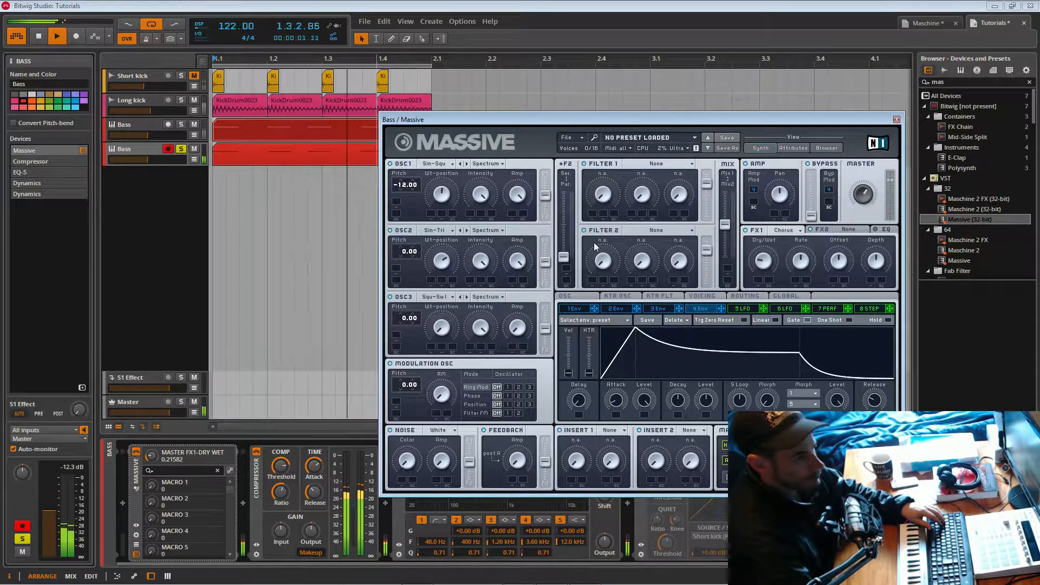
# Try the Comb type on filter 1 with its pitch at about 0.53, and return the filter to None.
pyautogui.click(628, 164)
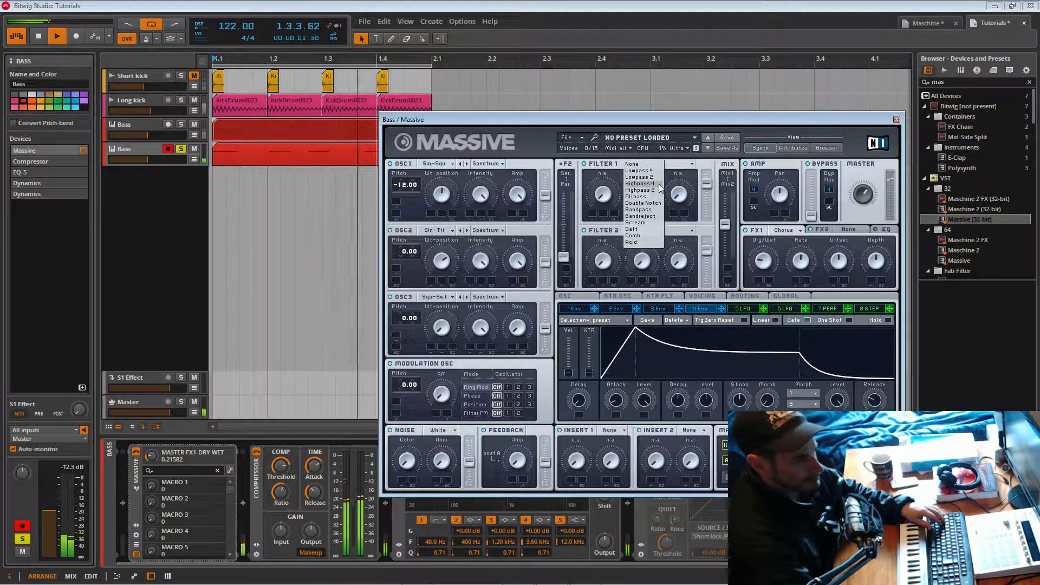
pyautogui.click(633, 235)
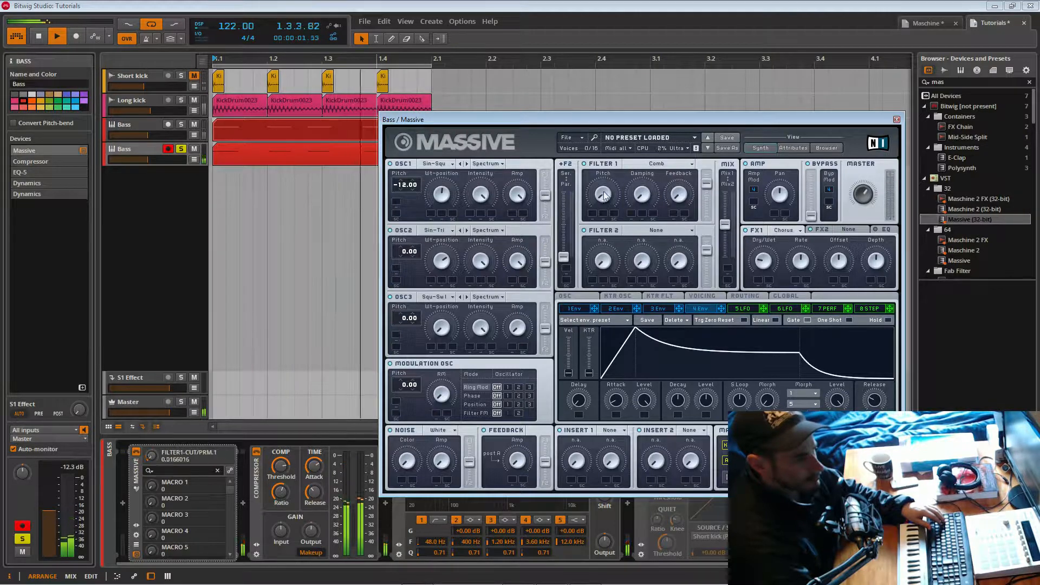
pyautogui.click(634, 164)
pyautogui.click(633, 165)
# Move the Massive window clear of the solo controls, compare the two Bass tracks using solo, and select the duplicated bass clip.
pyautogui.moveTo(593, 119); pyautogui.dragTo(580, 101)
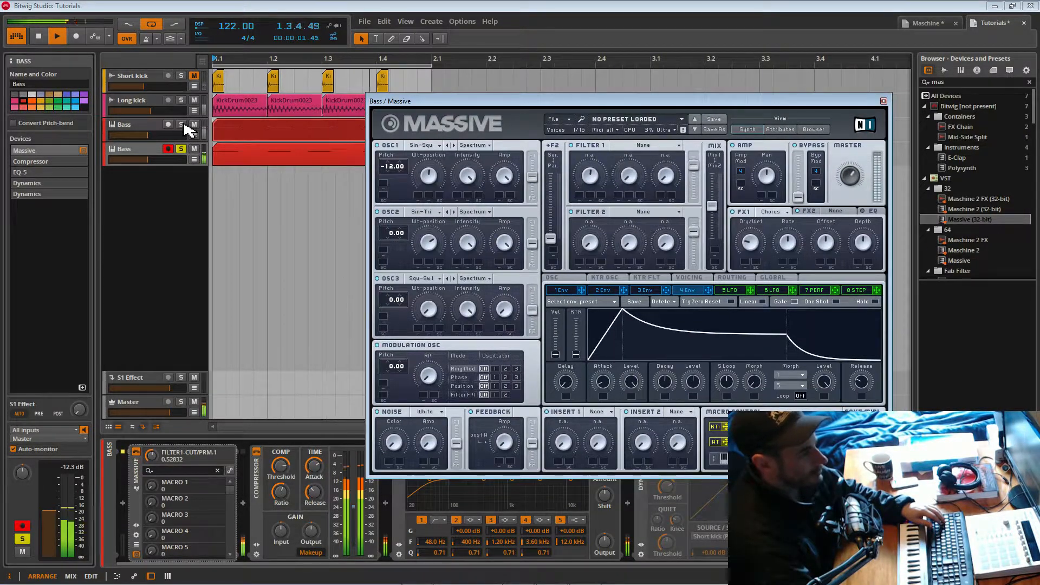
pyautogui.click(181, 125)
pyautogui.click(182, 150)
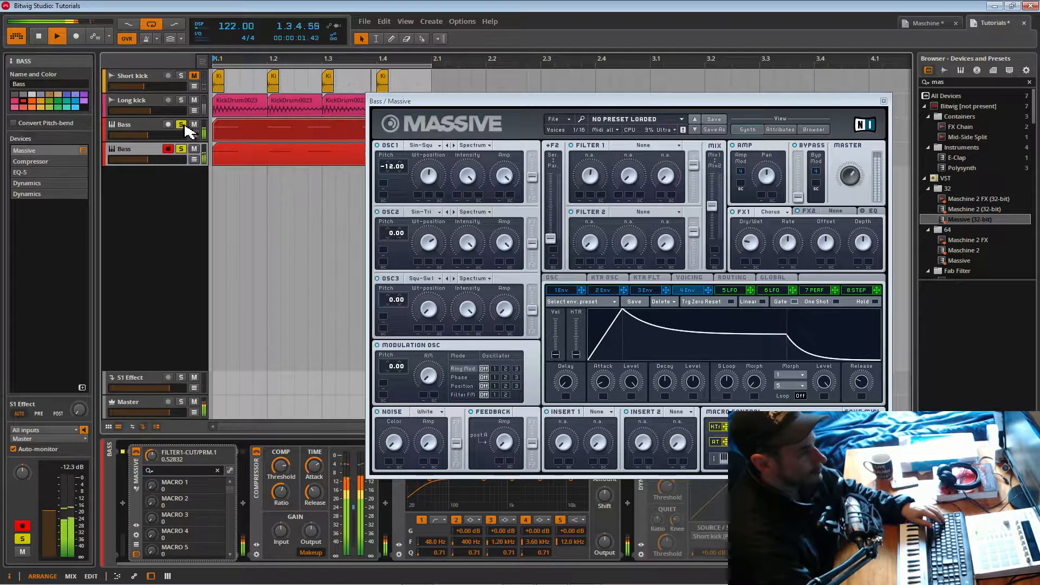
pyautogui.click(278, 155)
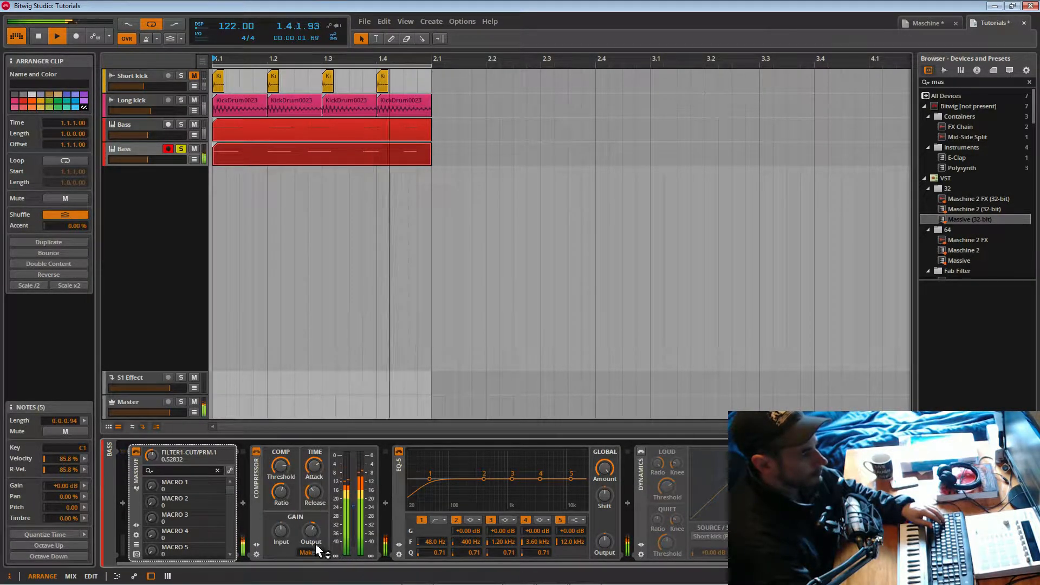
# Try the ratio and threshold of the duplicated bass track's compressor, stop playback and save the project.
pyautogui.moveTo(314, 494); pyautogui.dragTo(288, 506)
pyautogui.moveTo(281, 466); pyautogui.dragTo(281, 451)
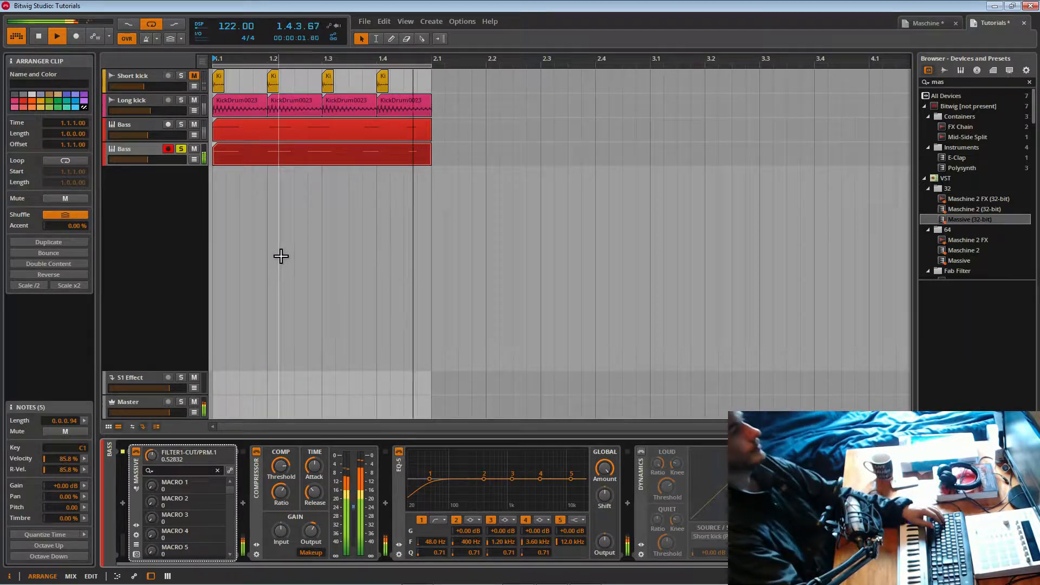
pyautogui.press('space')
pyautogui.hotkey('ctrl', 's')
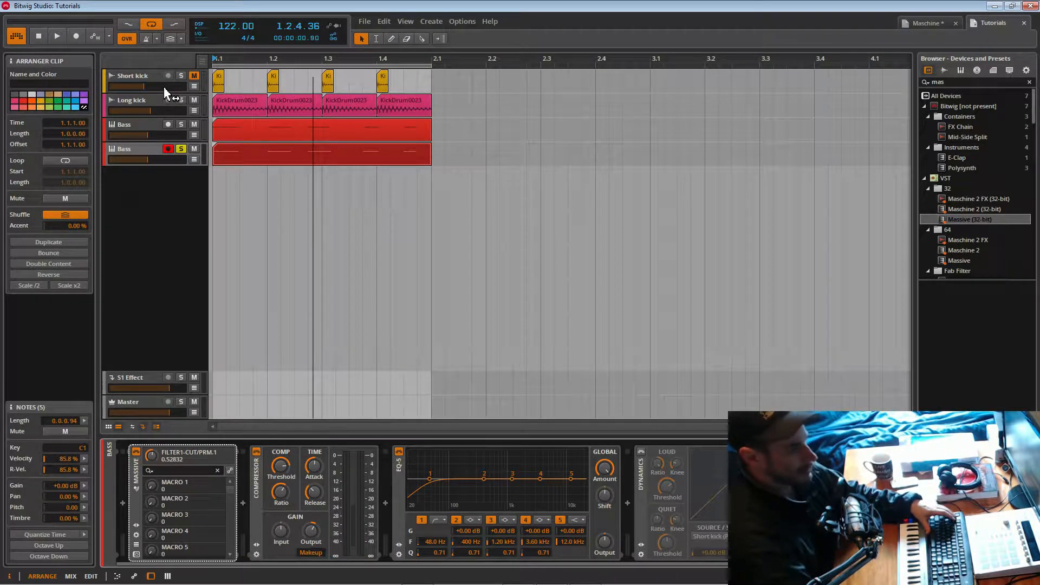
# Solo the Long kick with the duplicated bass during playback, and leave only the Long kick soloed.
pyautogui.click(181, 101)
pyautogui.press('space')
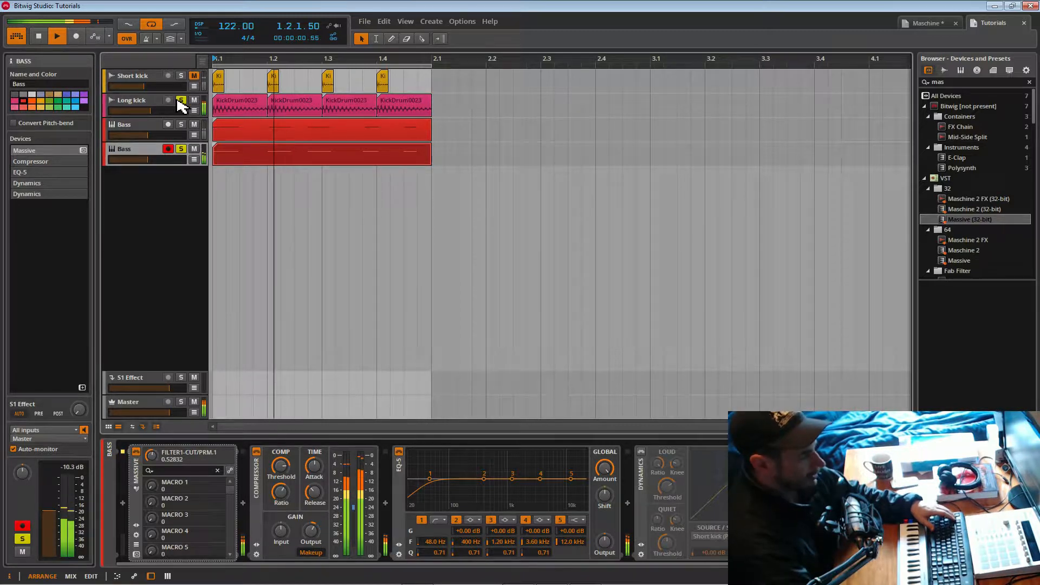
pyautogui.click(181, 101)
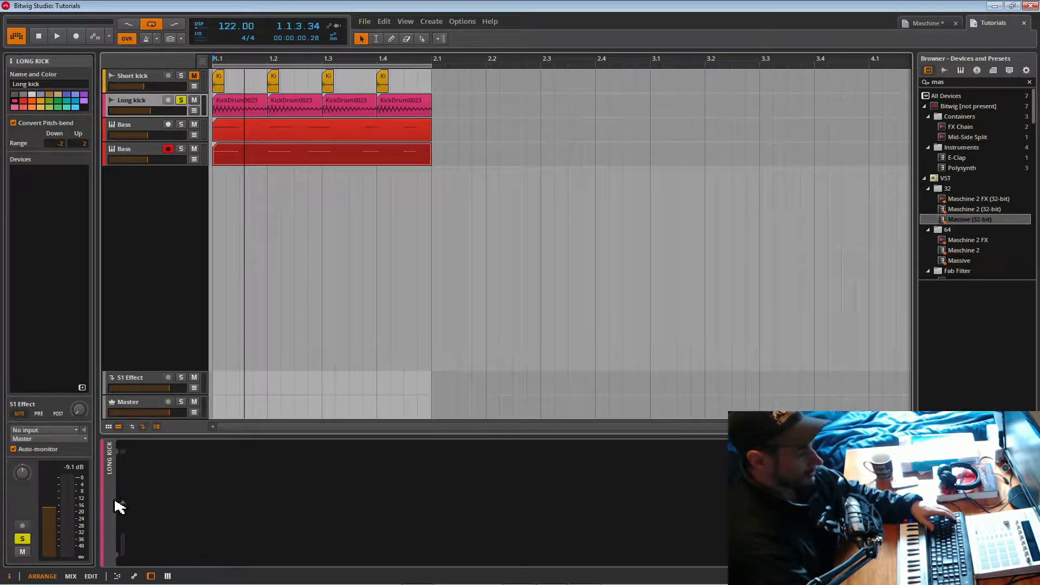
# Add a Compressor to the Long kick track, start playback and expand the device's preset and macro area.
pyautogui.click(125, 509)
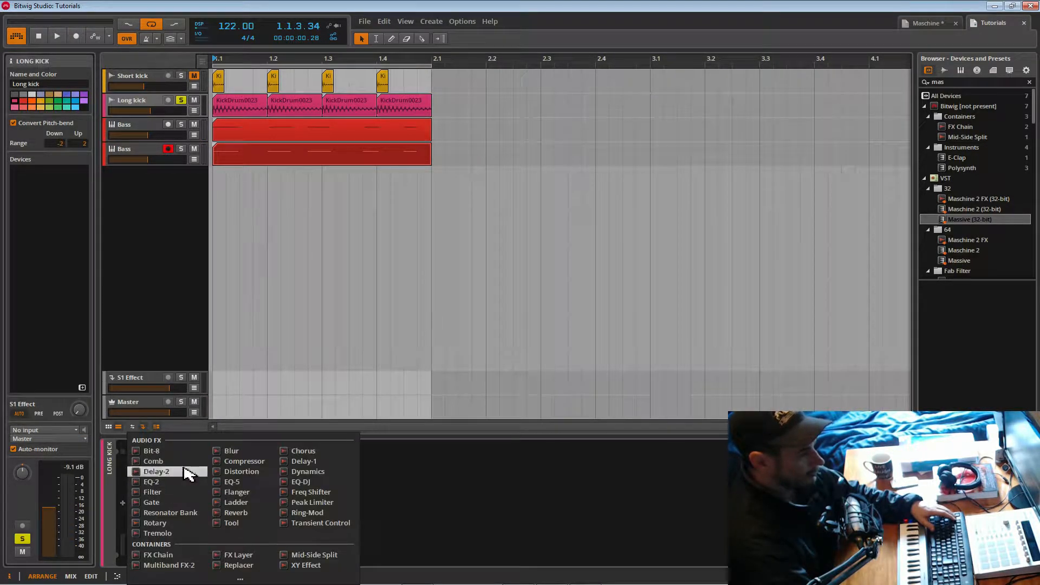
pyautogui.click(250, 462)
pyautogui.press('space')
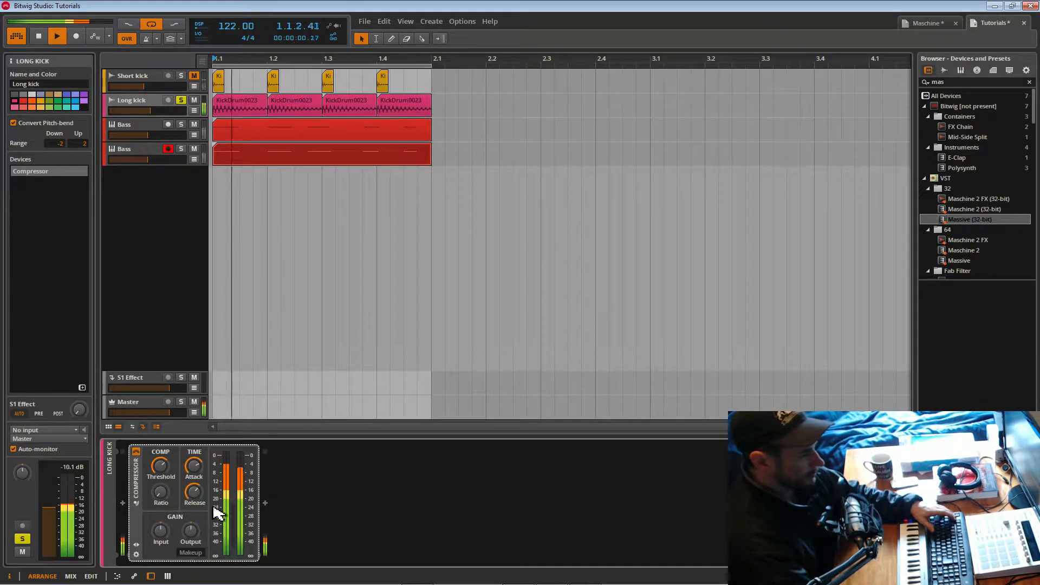
pyautogui.click(137, 545)
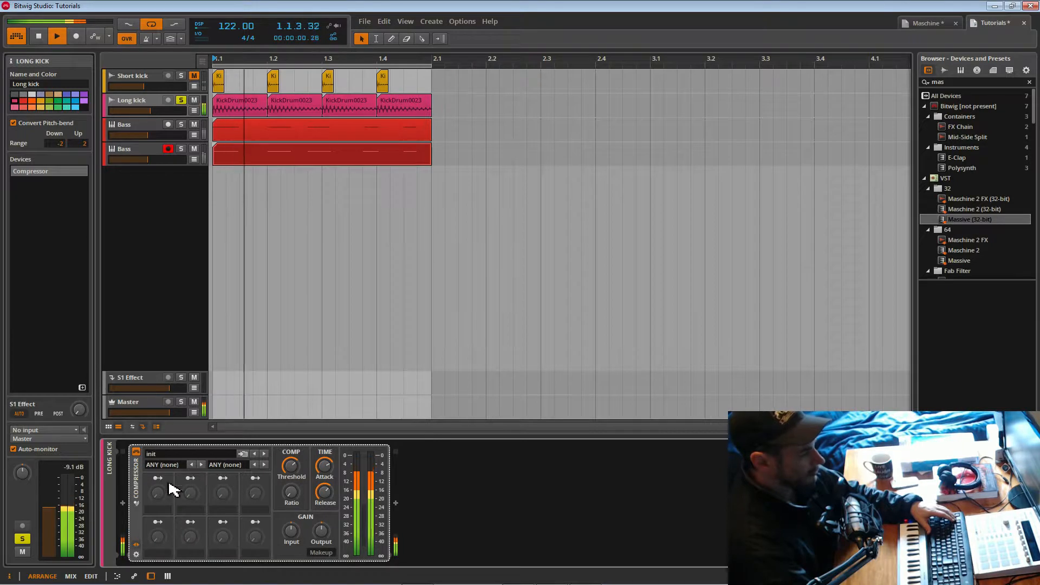
pyautogui.click(137, 544)
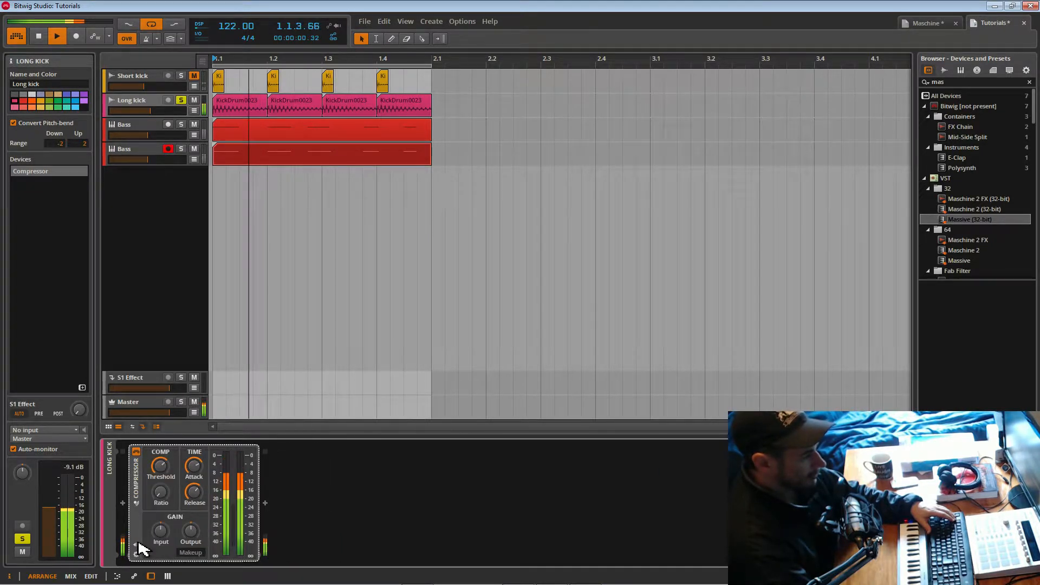
pyautogui.click(137, 545)
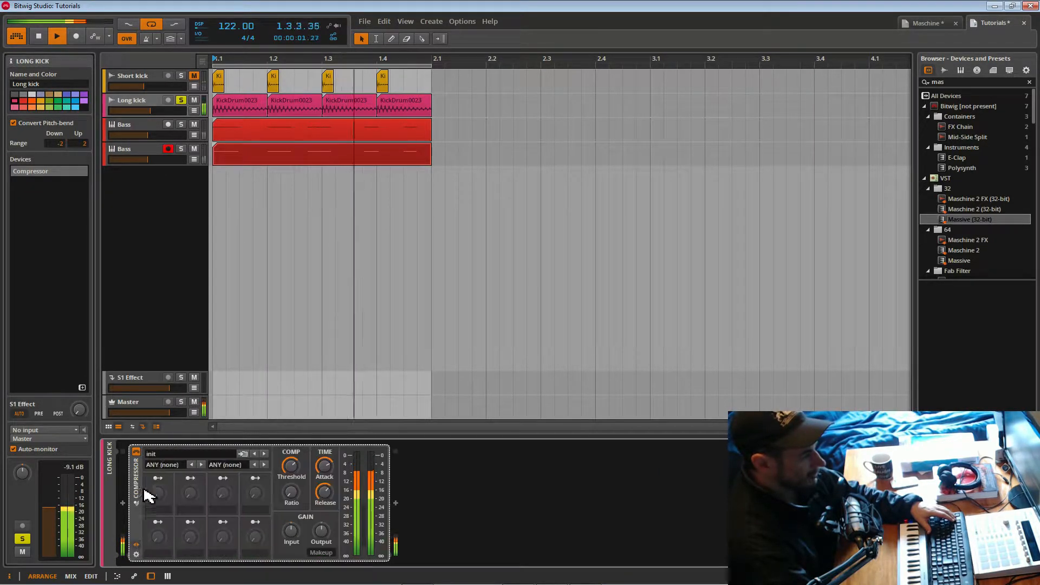
# Audition the Kick Compression 1 and 2 presets on the Long kick's compressor and settle on Mix Compression 1.
pyautogui.click(163, 454)
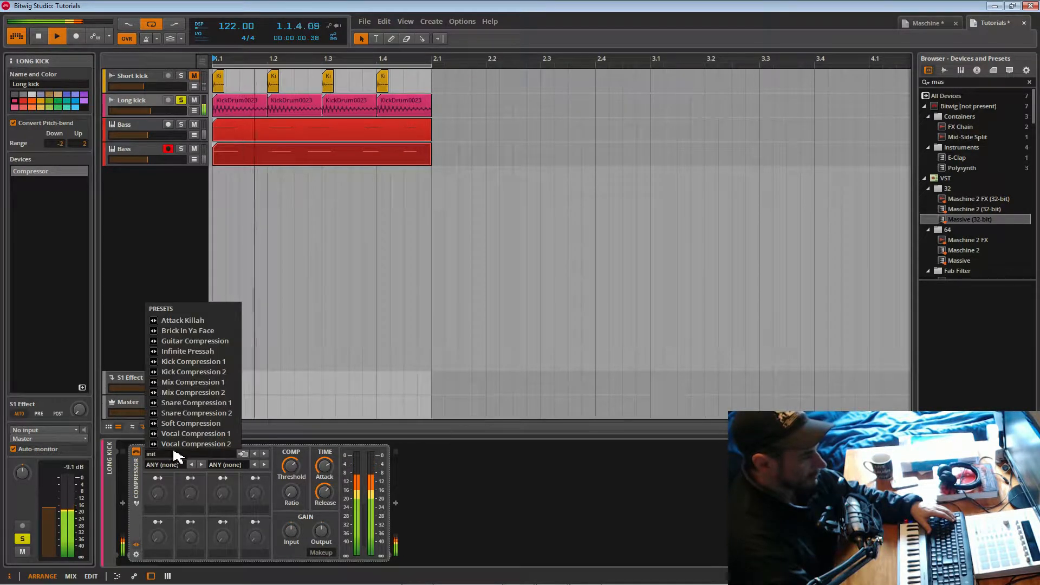
pyautogui.click(231, 363)
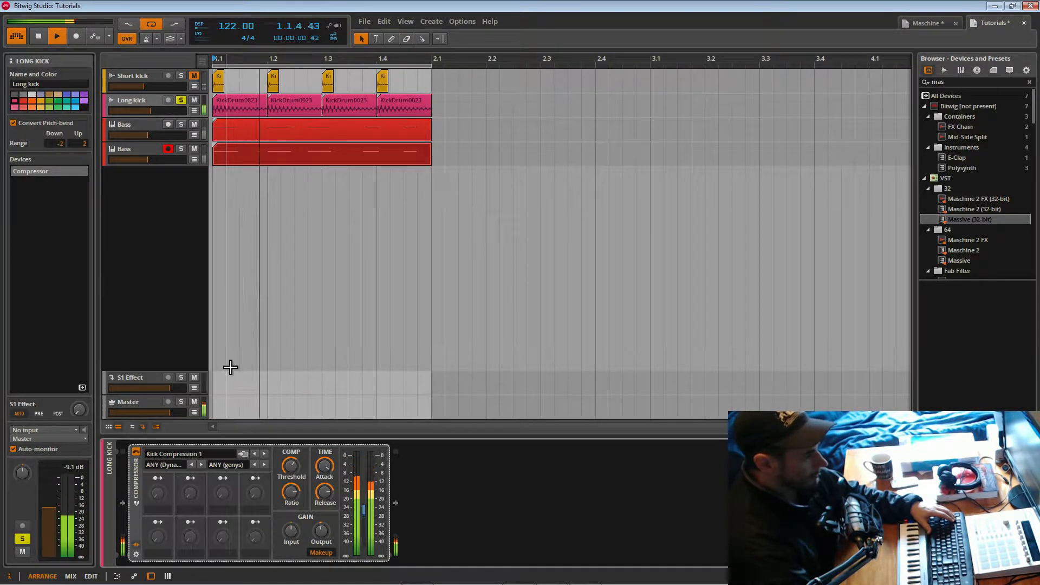
pyautogui.click(202, 454)
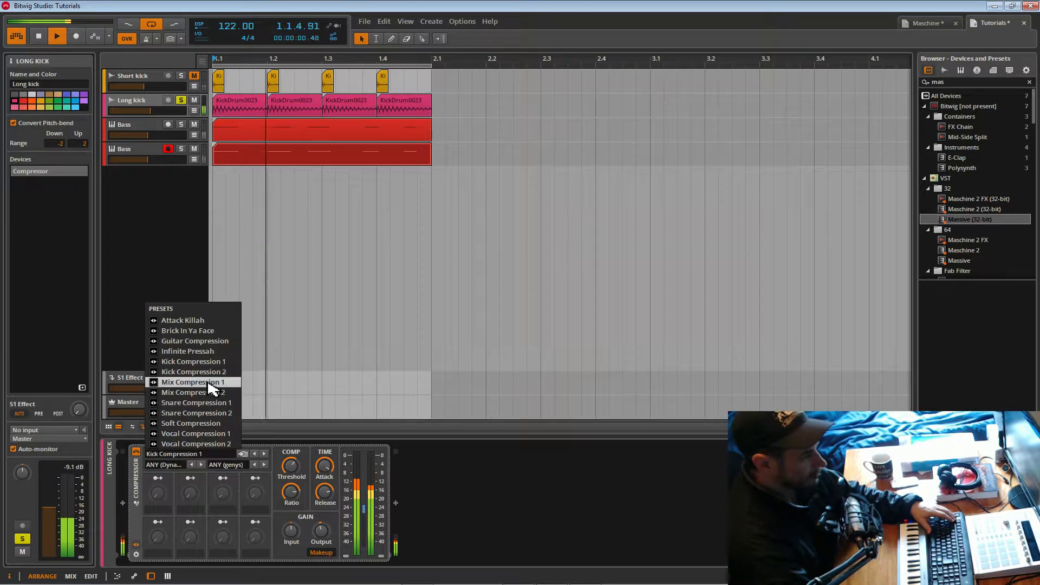
pyautogui.click(211, 383)
pyautogui.click(254, 454)
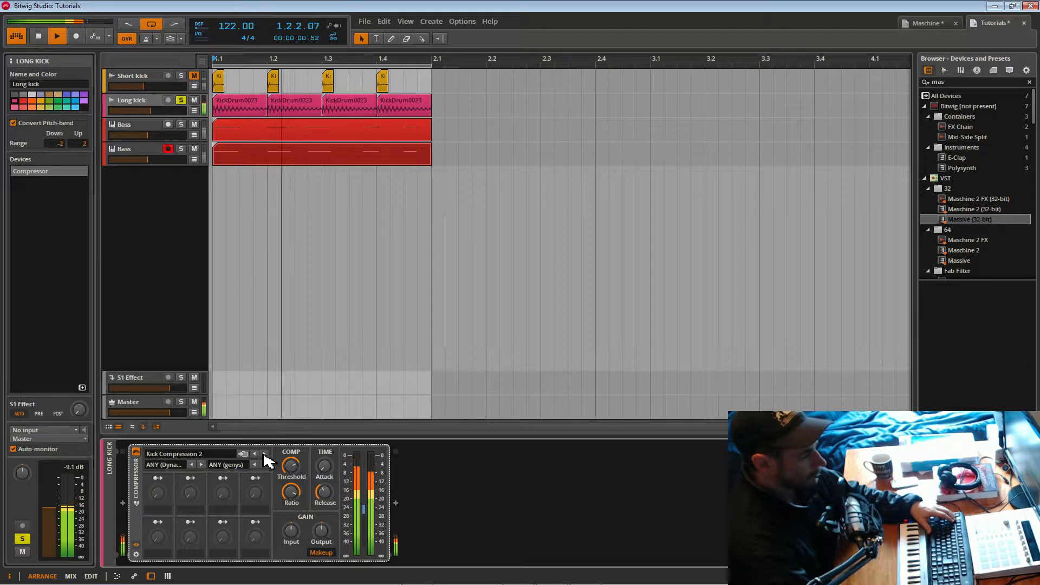
pyautogui.click(263, 454)
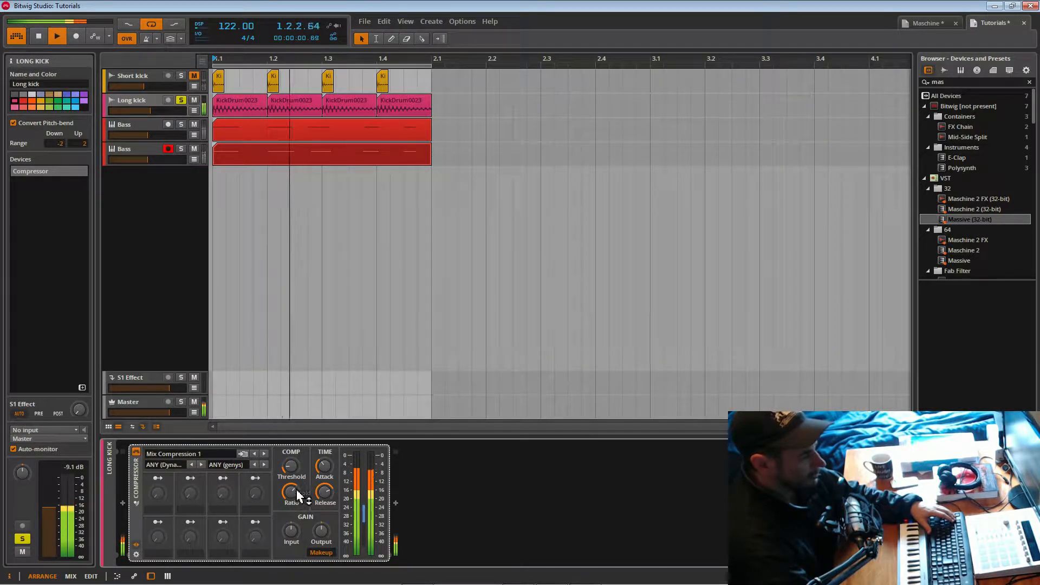
# Raise the Long kick compressor's threshold, adjust its ratio and set the attack to about 6.18 ms.
pyautogui.moveTo(290, 466)
pyautogui.mouseDown()
pyautogui.moveTo(290, 458)
pyautogui.moveTo(290, 477)
pyautogui.mouseUp()
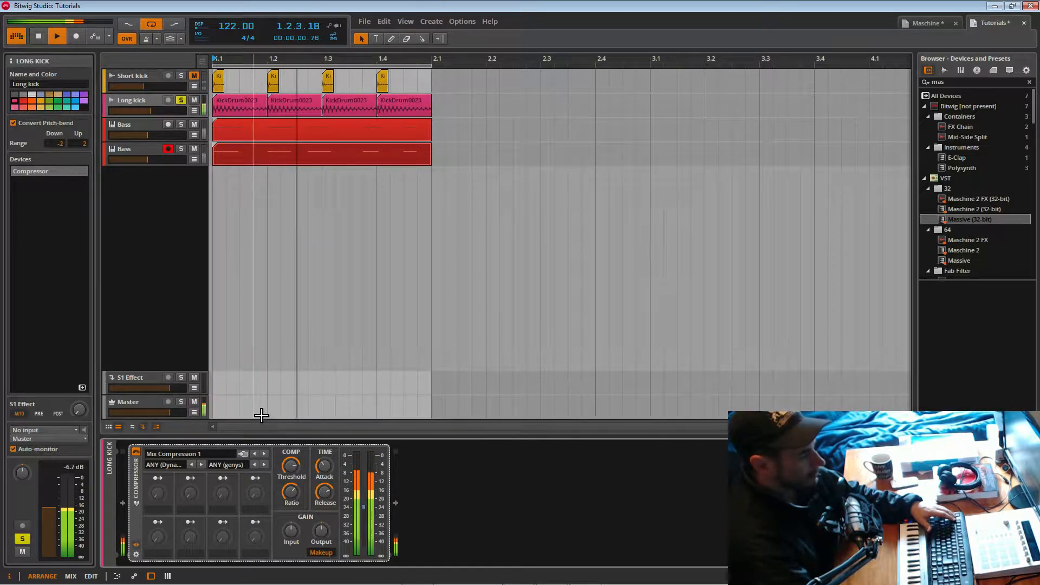
pyautogui.moveTo(291, 467); pyautogui.dragTo(323, 502)
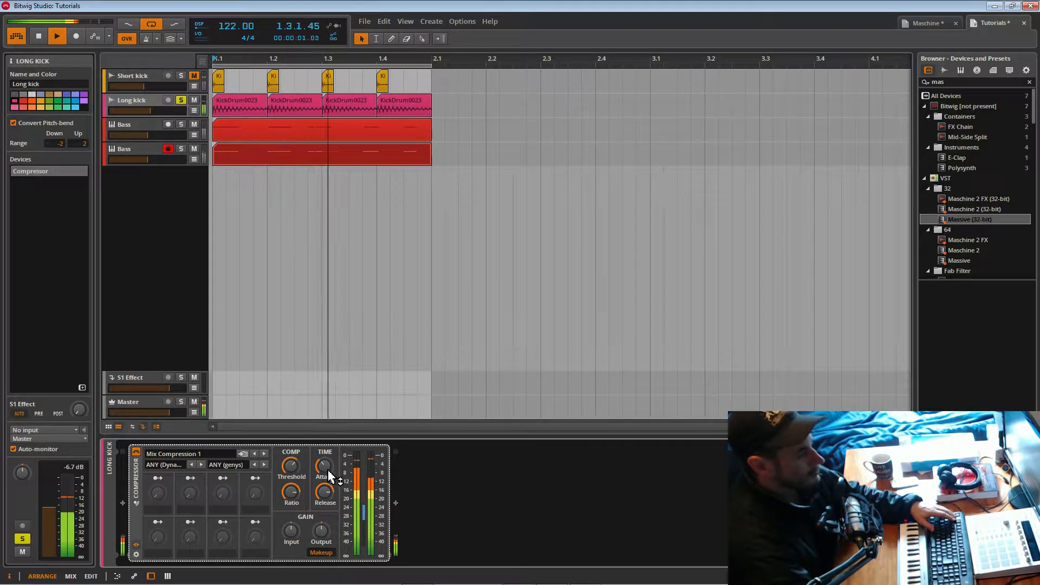
pyautogui.moveTo(291, 491); pyautogui.dragTo(291, 480)
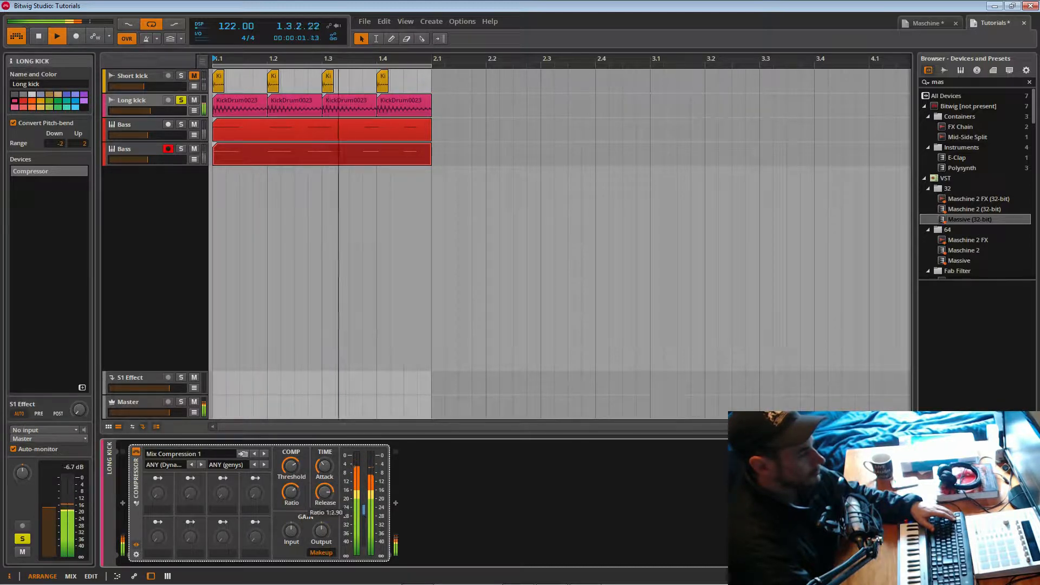
pyautogui.moveTo(291, 491); pyautogui.dragTo(324, 436)
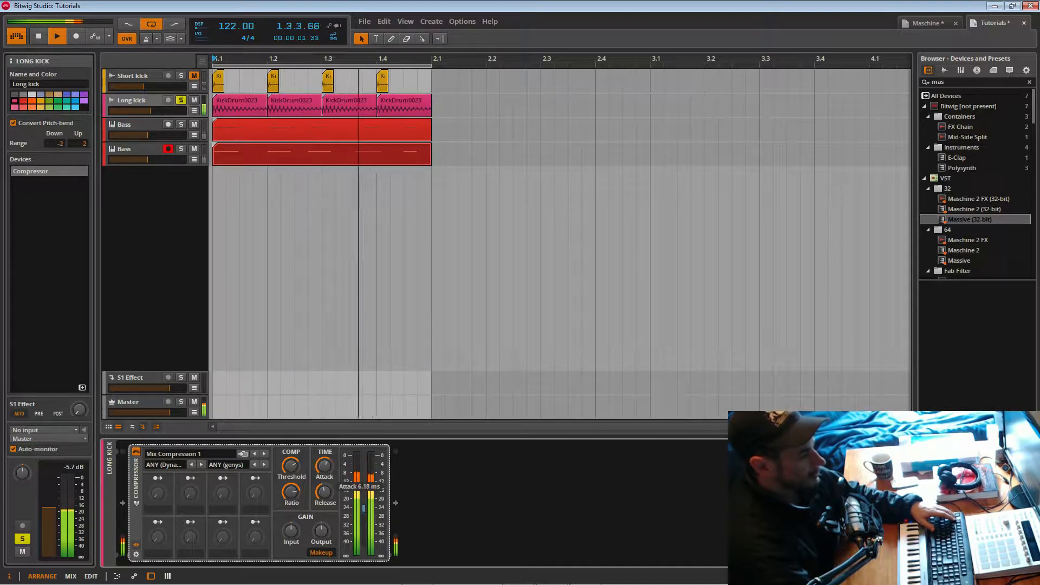
# Refine the Long kick compressor by trying an attack of about 1.24 ms and readjusting its release and threshold.
pyautogui.moveTo(321, 473); pyautogui.dragTo(321, 474)
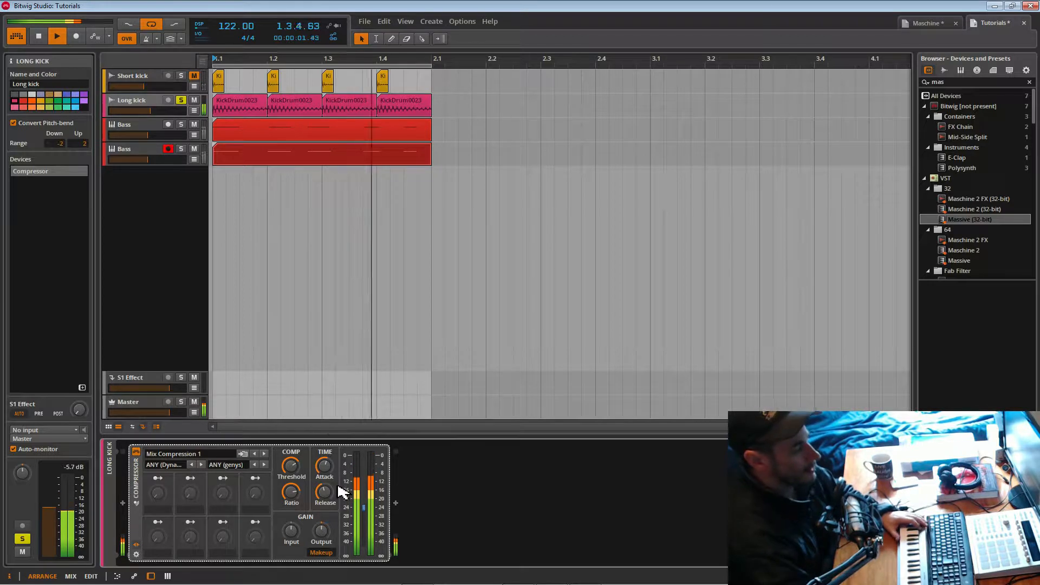
pyautogui.moveTo(326, 465)
pyautogui.mouseDown()
pyautogui.moveTo(326, 456)
pyautogui.moveTo(326, 474)
pyautogui.mouseUp()
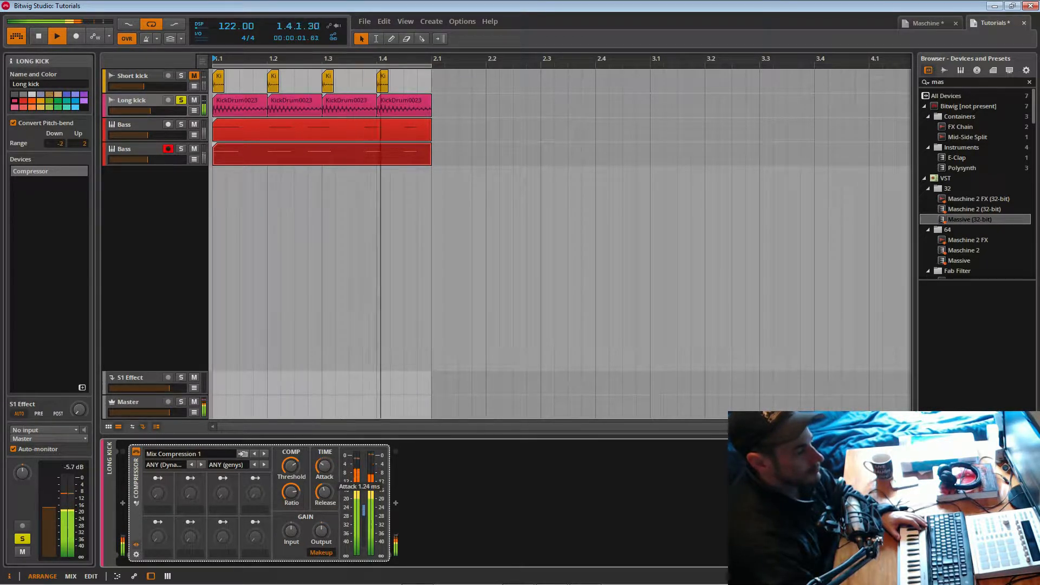
pyautogui.moveTo(326, 489); pyautogui.dragTo(326, 499)
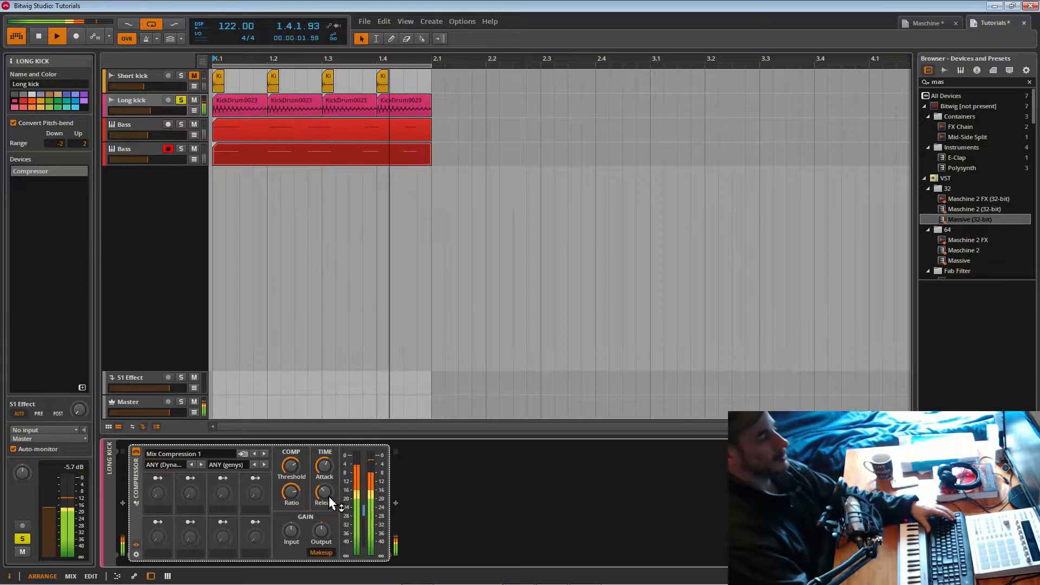
pyautogui.moveTo(291, 467); pyautogui.dragTo(329, 503)
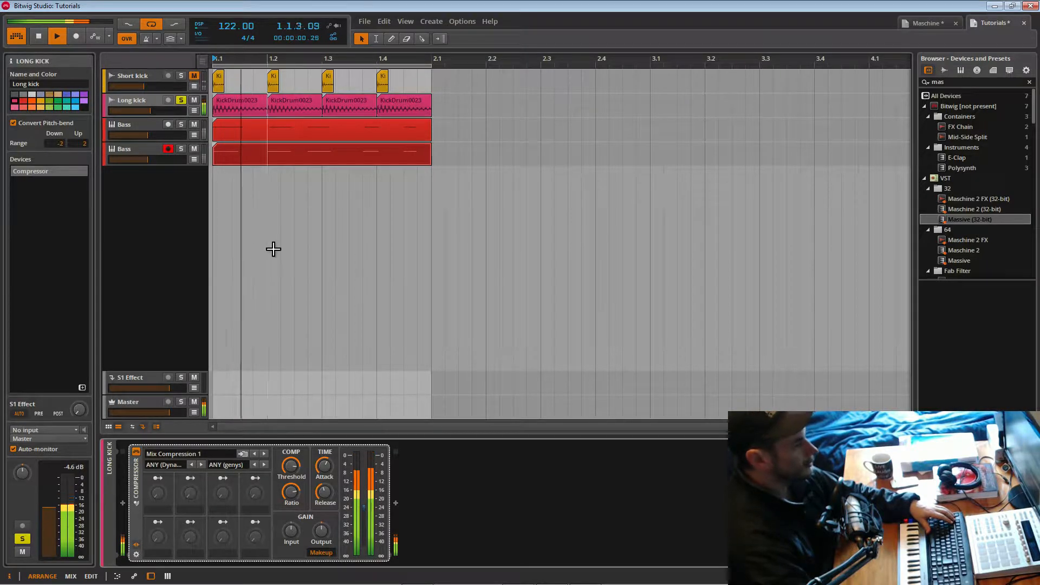
# Check the audio effects available after the Long kick's compressor without adding one, and save the project.
pyautogui.click(395, 503)
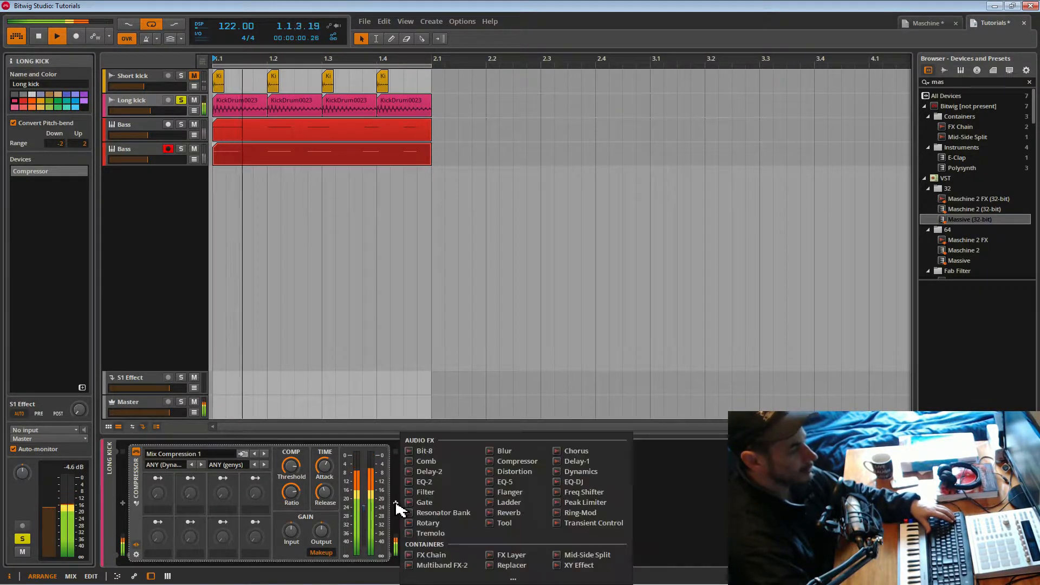
pyautogui.click(667, 516)
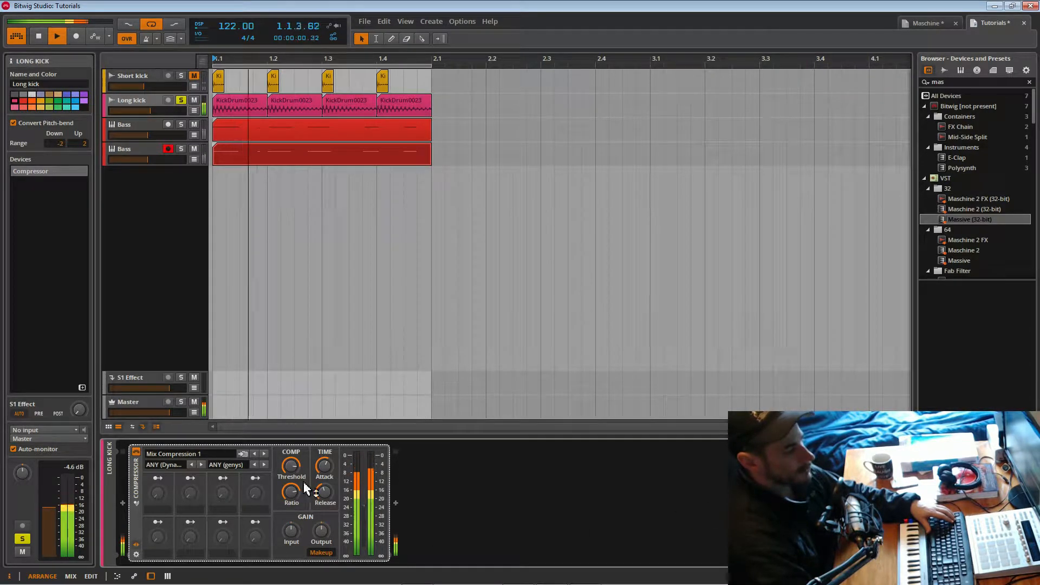
pyautogui.hotkey('ctrl', 's')
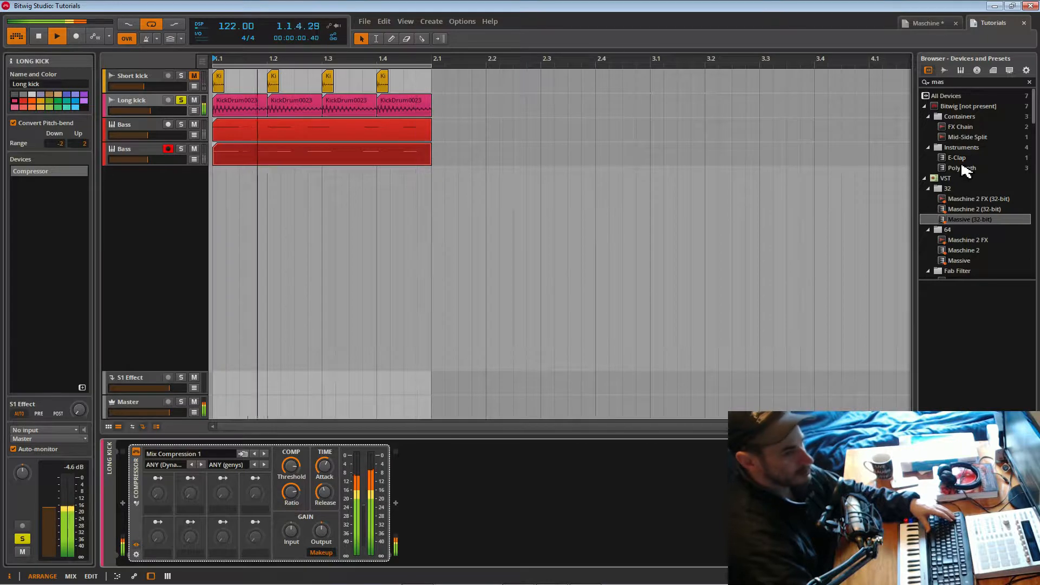
# Find FabFilter Pro-Q x64 with the search "pro", insert it after the Long kick's compressor and set its analyzer to Pre+Post.
pyautogui.moveTo(962, 85); pyautogui.dragTo(919, 88)
pyautogui.write('pro')
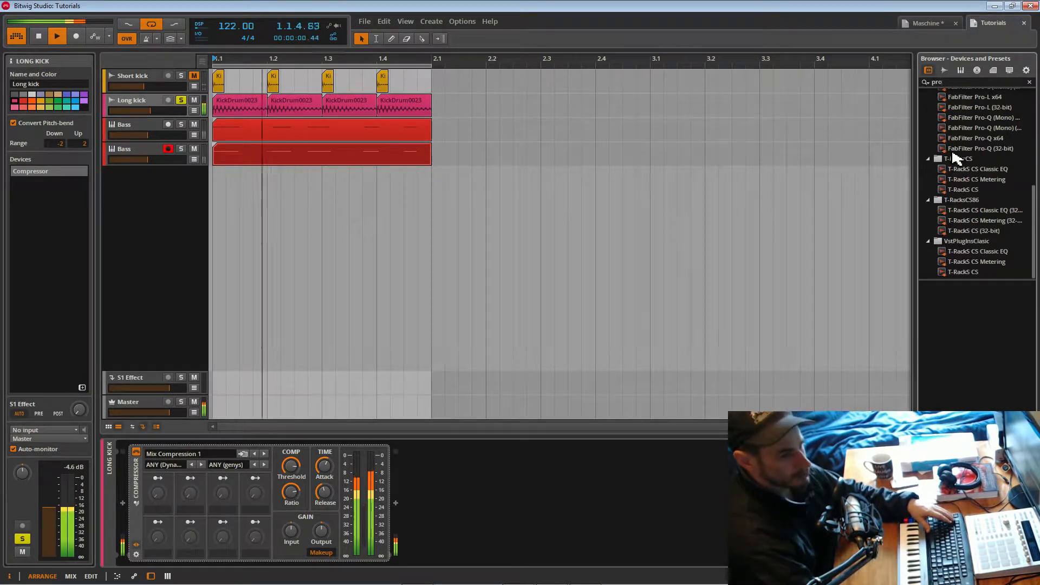
pyautogui.moveTo(958, 139); pyautogui.dragTo(465, 483)
pyautogui.click(817, 379)
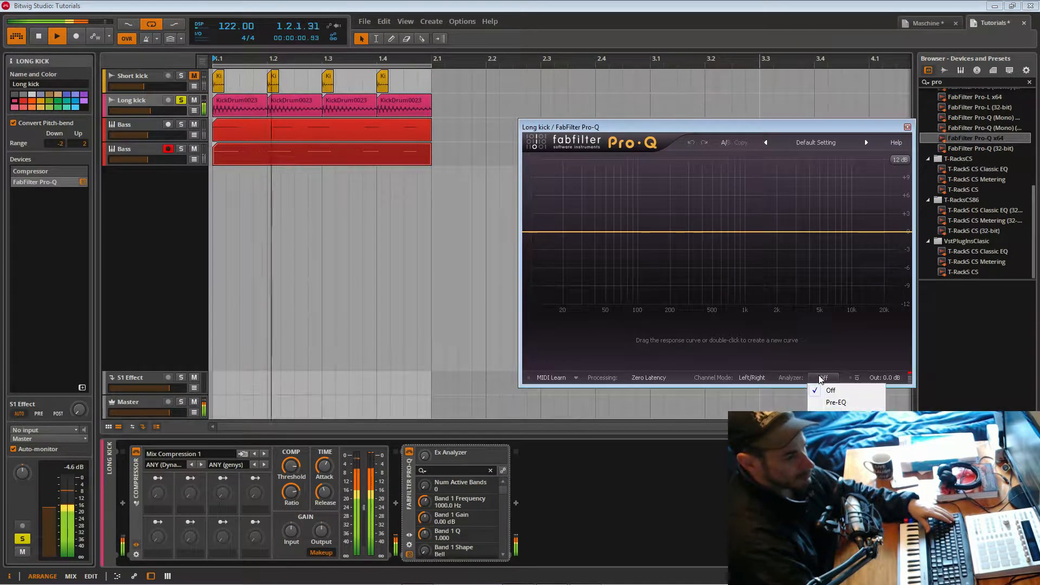
pyautogui.click(845, 406)
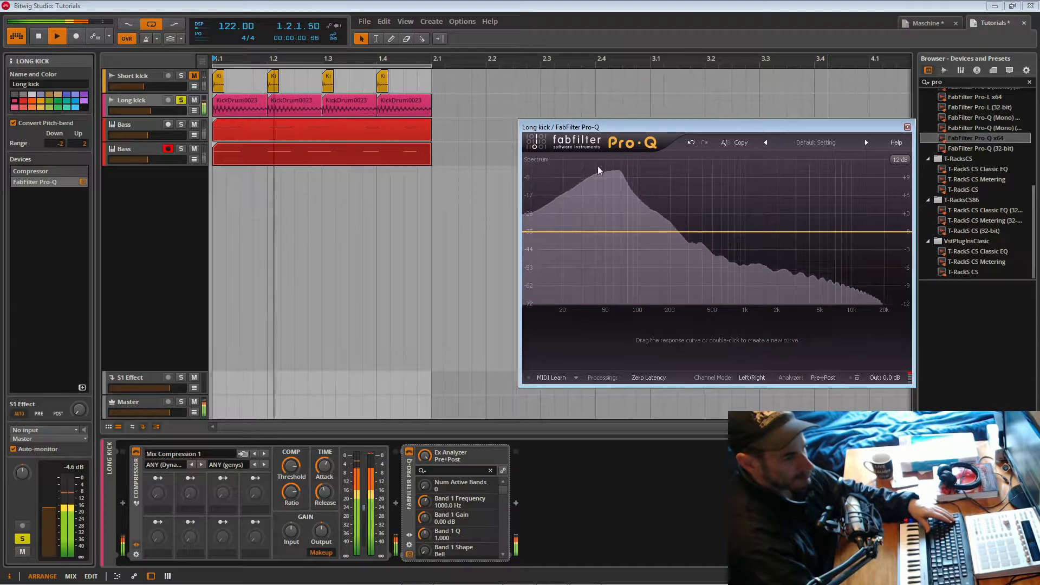
pyautogui.moveTo(640, 129); pyautogui.dragTo(619, 47)
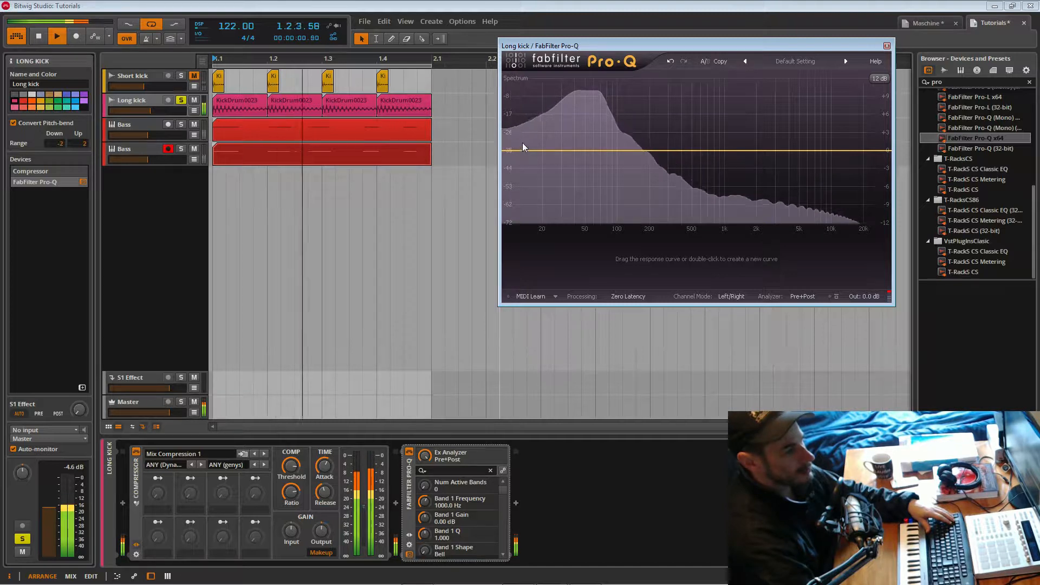
pyautogui.moveTo(520, 46); pyautogui.dragTo(487, 108)
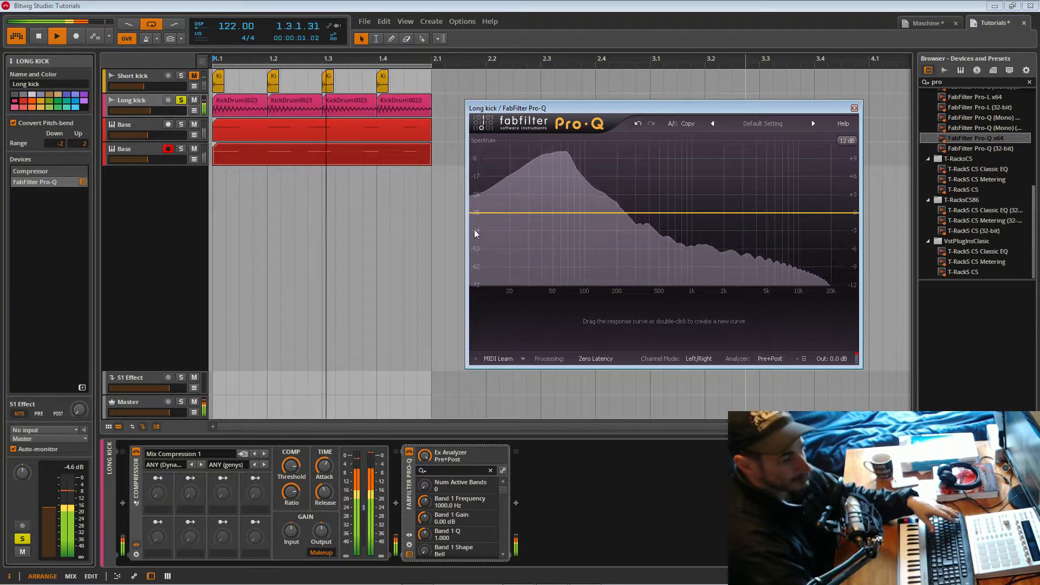
# Add a low cut band at about 25 Hz in the Long kick's Pro-Q and audition the band on its own.
pyautogui.click(478, 214)
pyautogui.moveTo(482, 217); pyautogui.dragTo(529, 217)
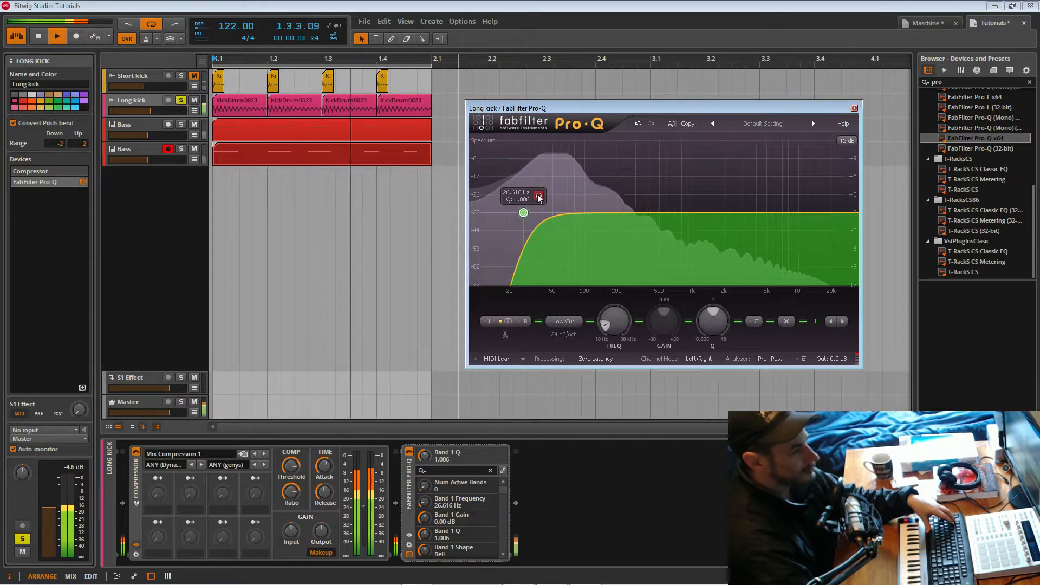
pyautogui.click(539, 196)
pyautogui.click(538, 196)
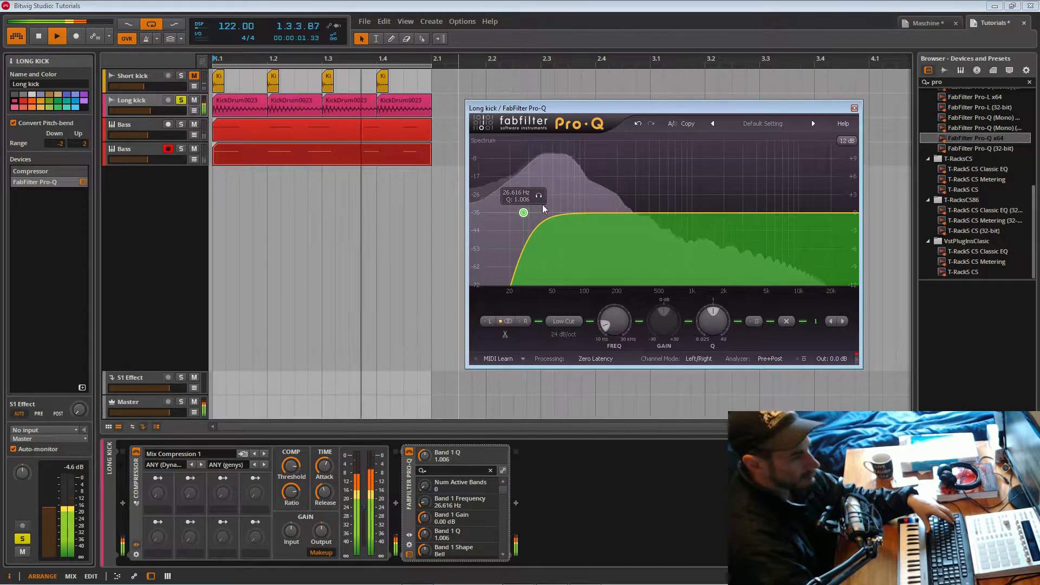
pyautogui.moveTo(524, 211); pyautogui.dragTo(522, 211)
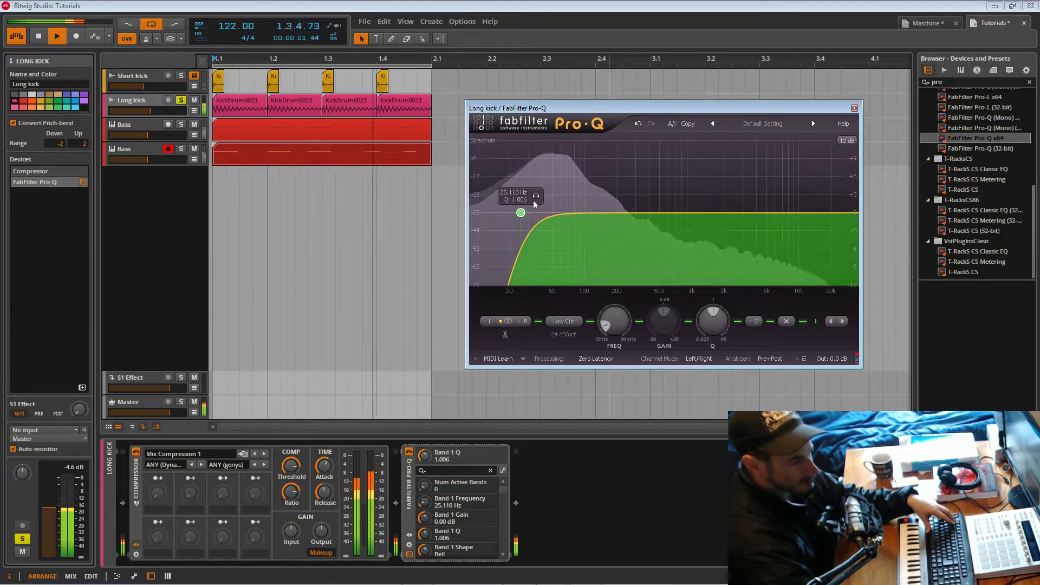
pyautogui.click(536, 195)
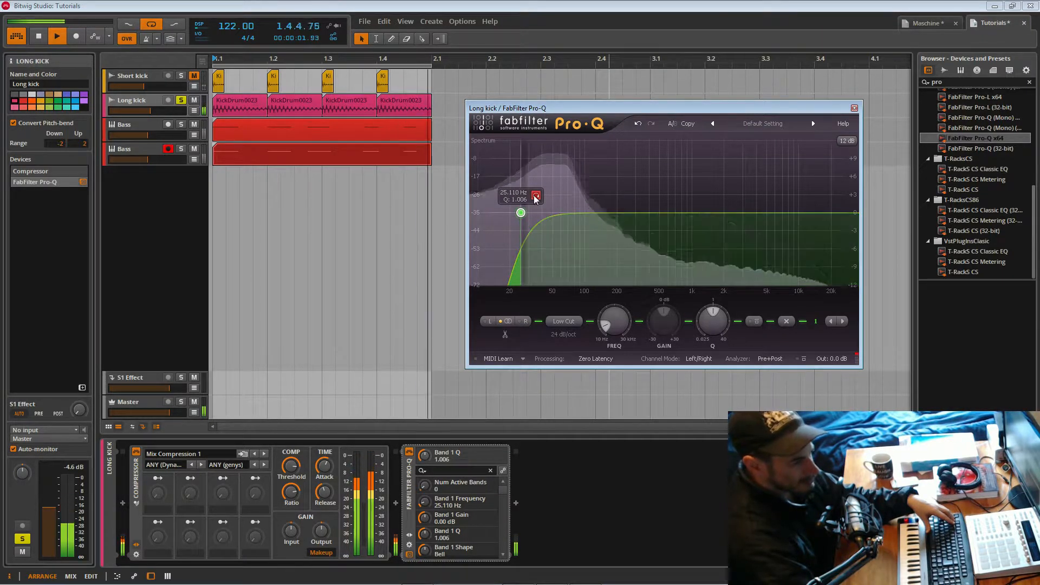
# Set the Long kick low cut's slope to 12 dB/oct.
pyautogui.click(563, 334)
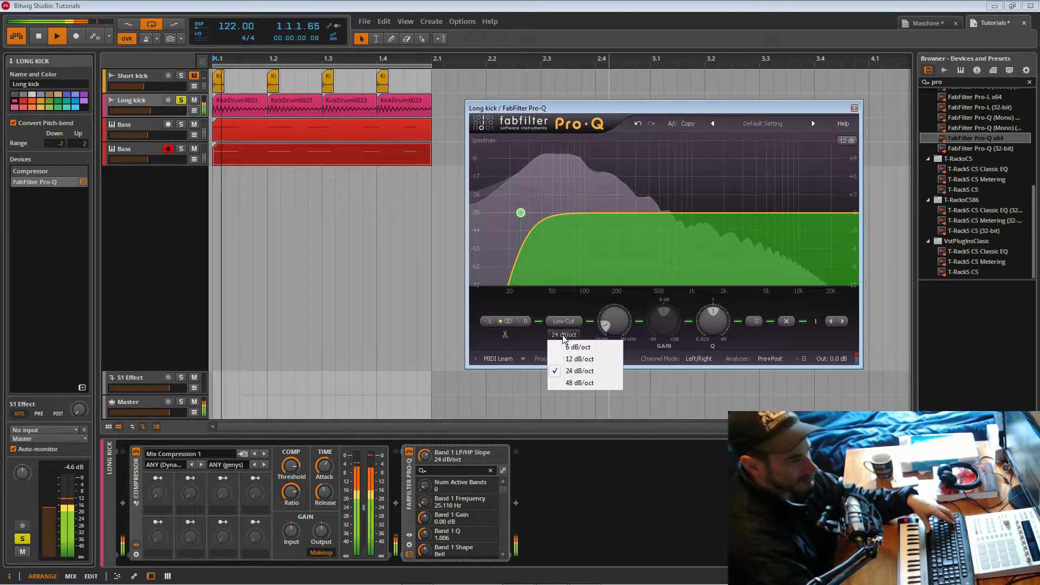
pyautogui.click(598, 360)
pyautogui.moveTo(521, 214)
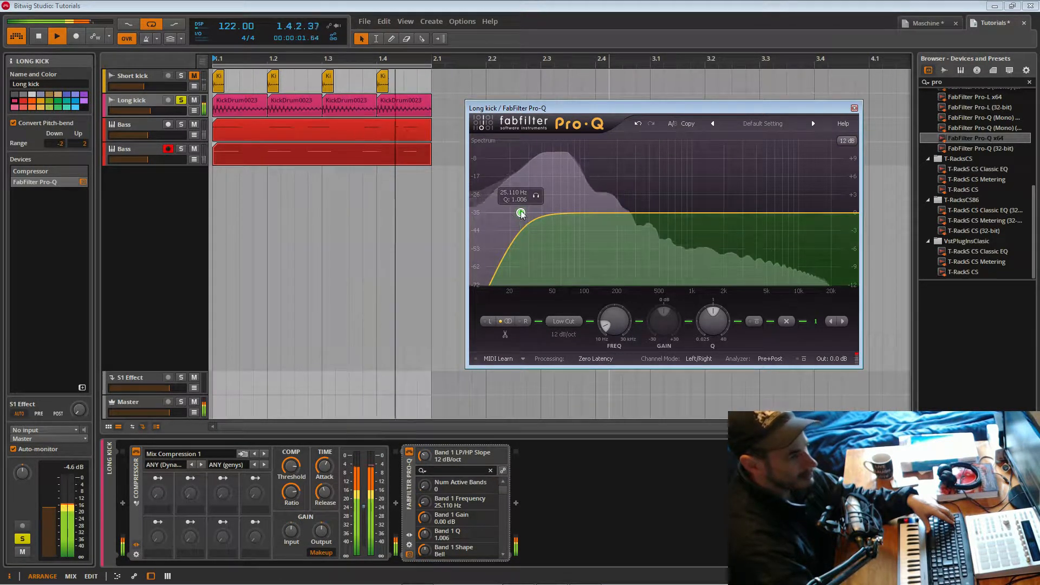
pyautogui.click(566, 334)
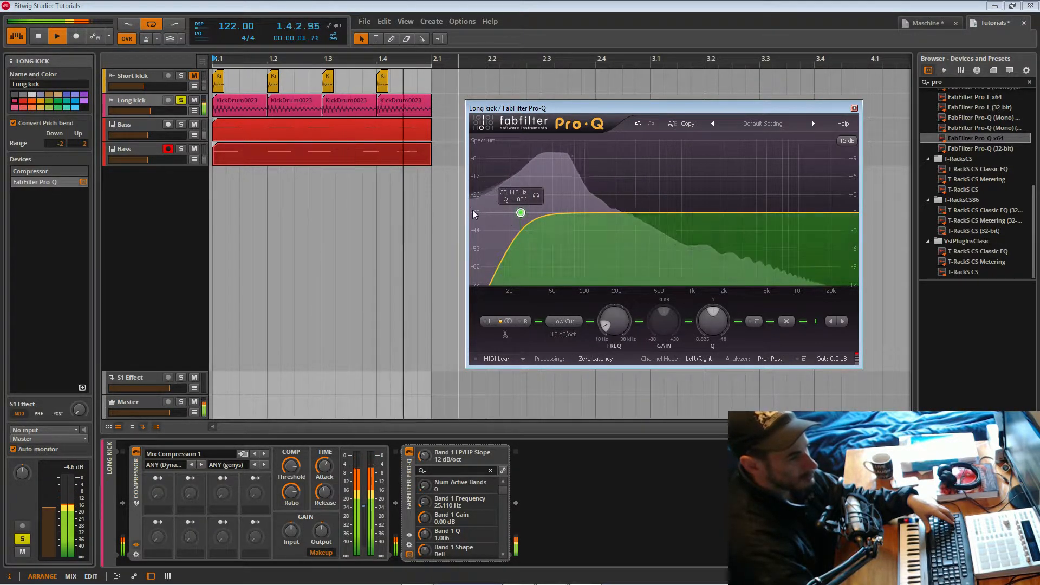
# Sweep the low cut up to about 113 Hz while auditioning it, and settle its frequency at about 36 Hz.
pyautogui.moveTo(530, 217)
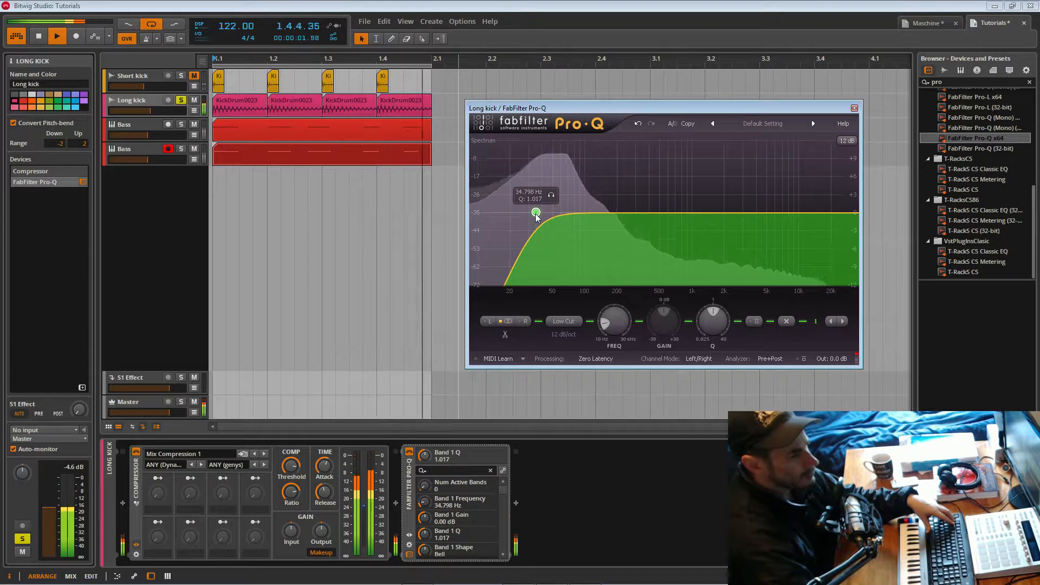
pyautogui.moveTo(548, 216); pyautogui.dragTo(594, 217)
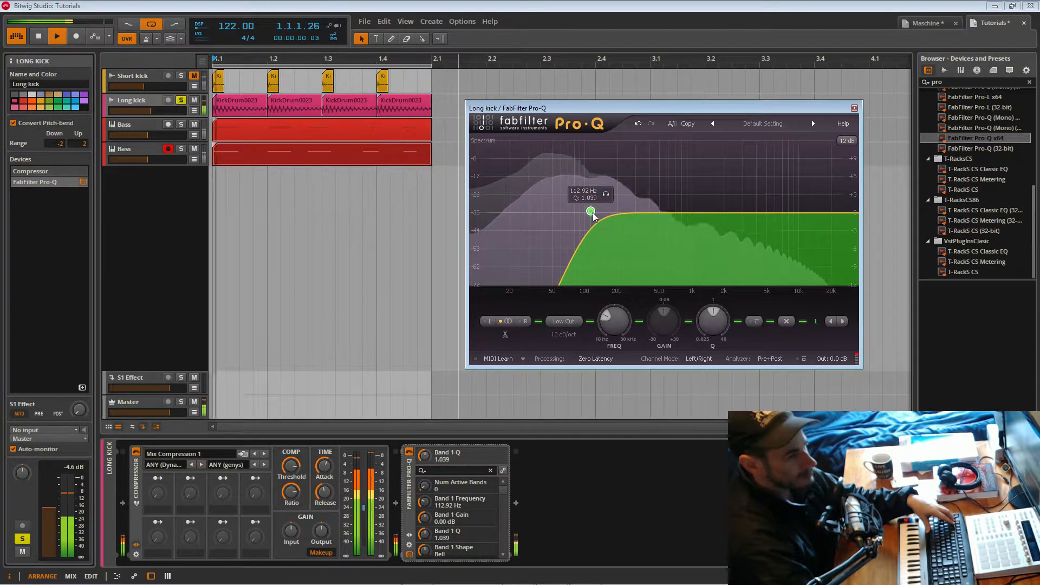
pyautogui.click(606, 195)
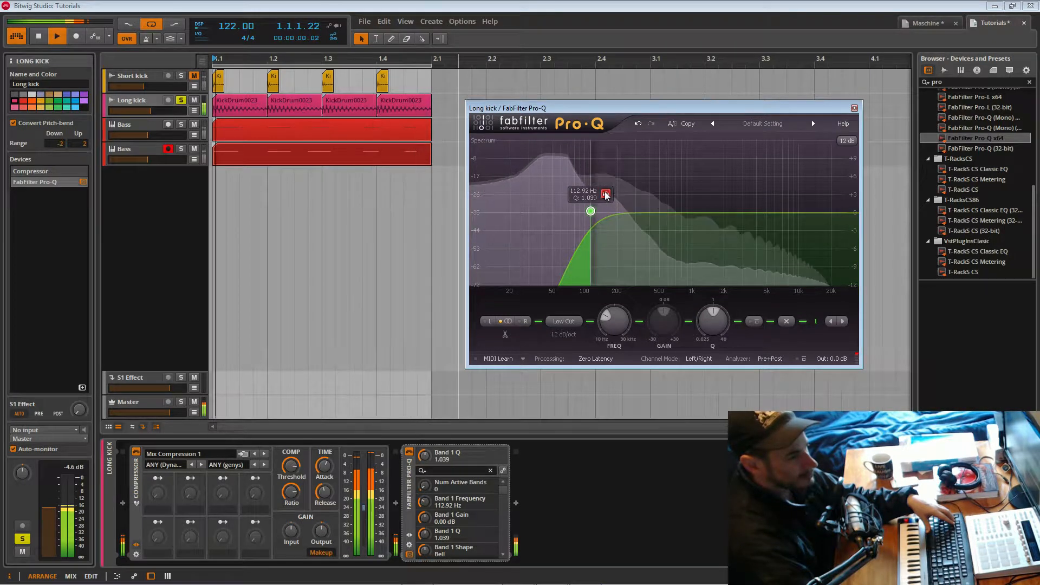
pyautogui.moveTo(592, 211); pyautogui.dragTo(539, 214)
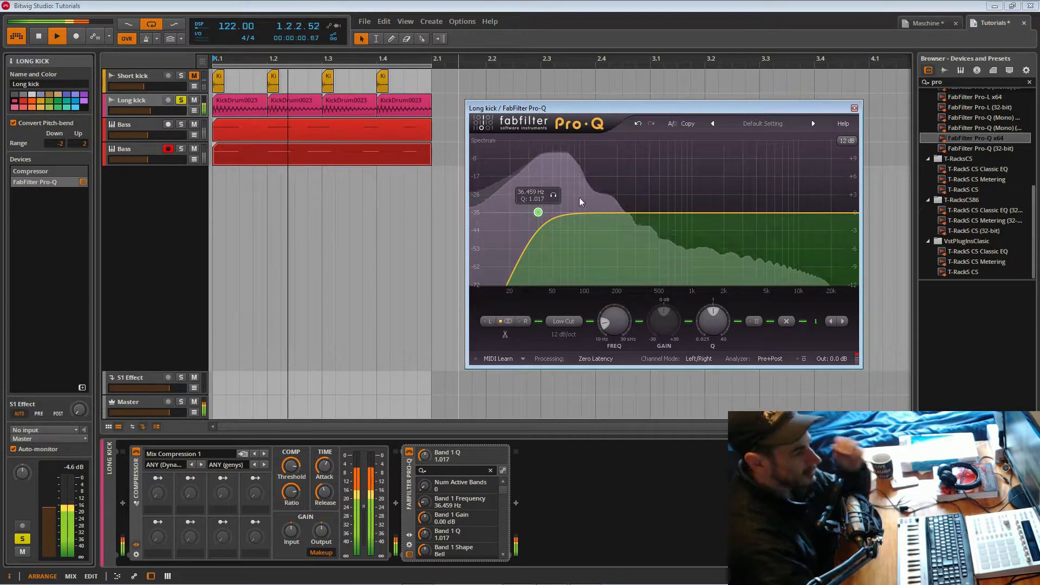
pyautogui.click(553, 196)
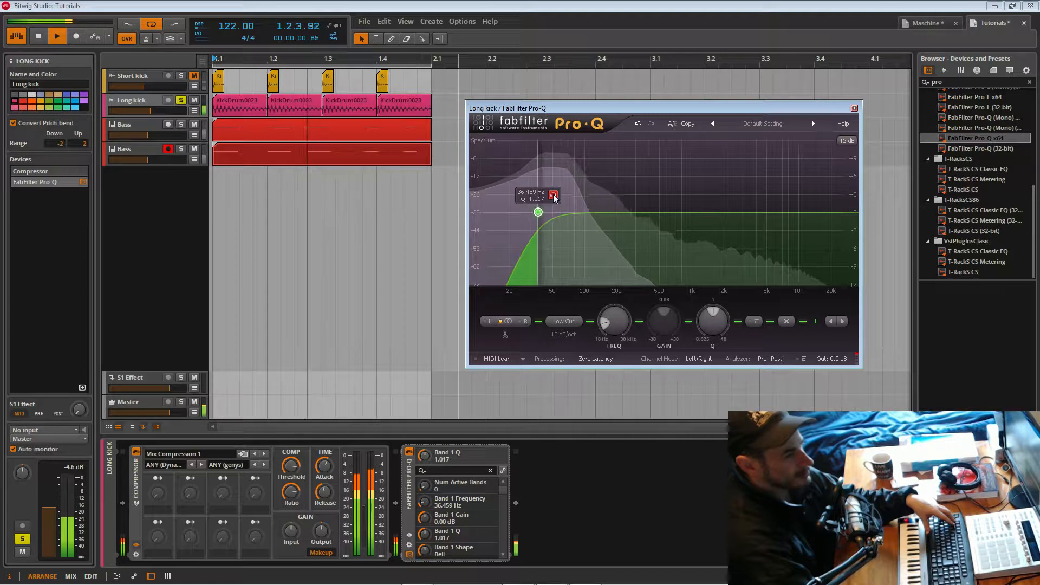
pyautogui.moveTo(554, 198); pyautogui.dragTo(554, 198)
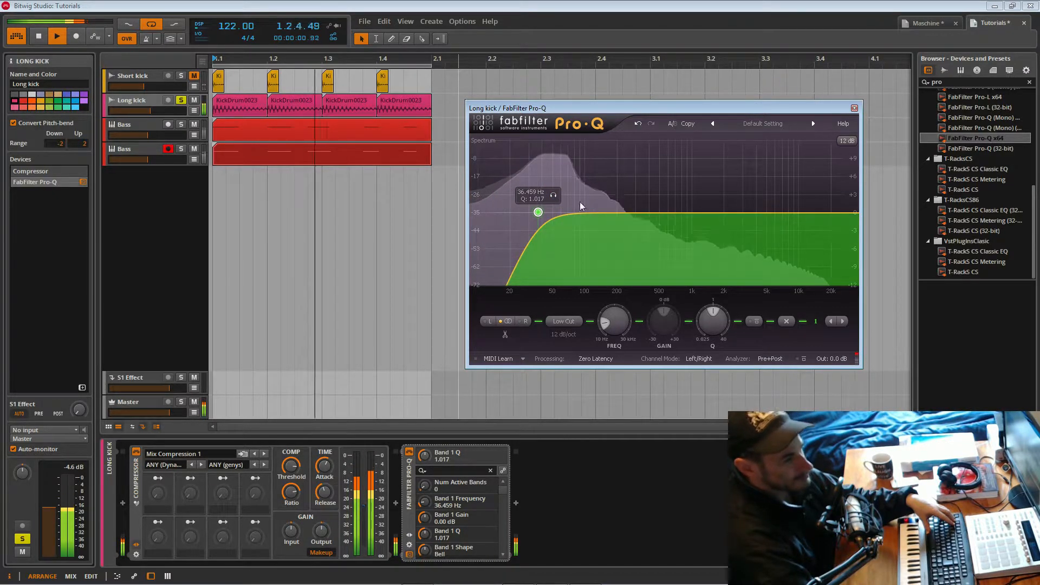
# Add a narrow bell boost at about 100 Hz, +6.5 dB with a Q of 5.566, and audition that band.
pyautogui.moveTo(618, 213); pyautogui.dragTo(592, 176)
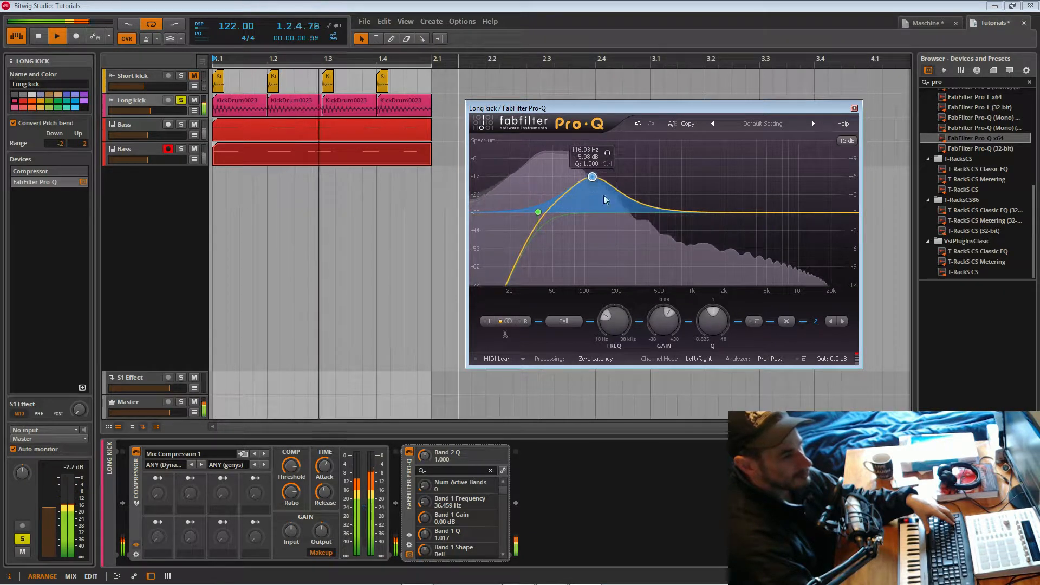
pyautogui.moveTo(712, 328); pyautogui.dragTo(711, 287)
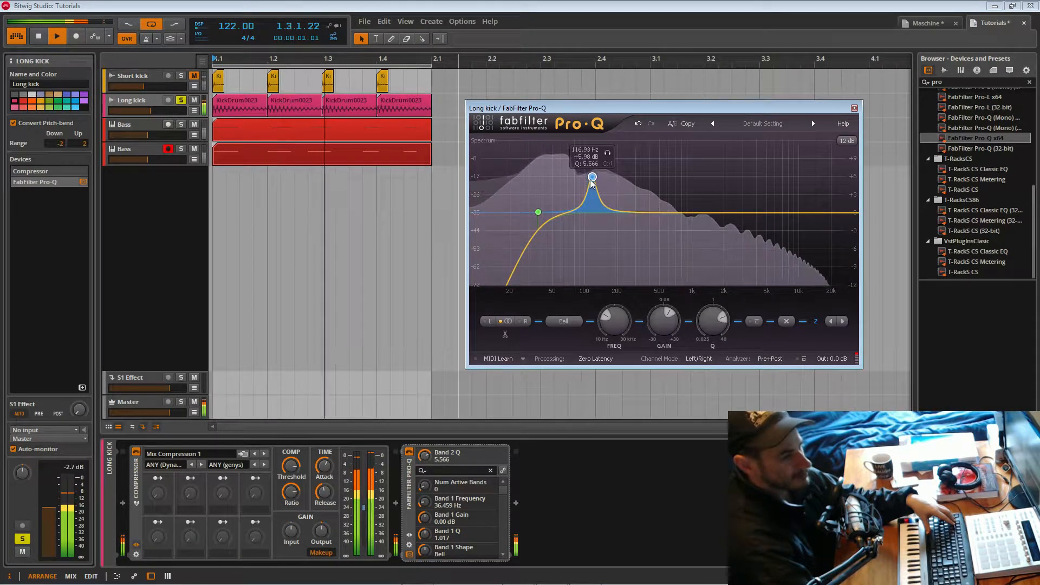
pyautogui.moveTo(591, 177)
pyautogui.mouseDown()
pyautogui.moveTo(639, 182)
pyautogui.moveTo(585, 174)
pyautogui.mouseUp()
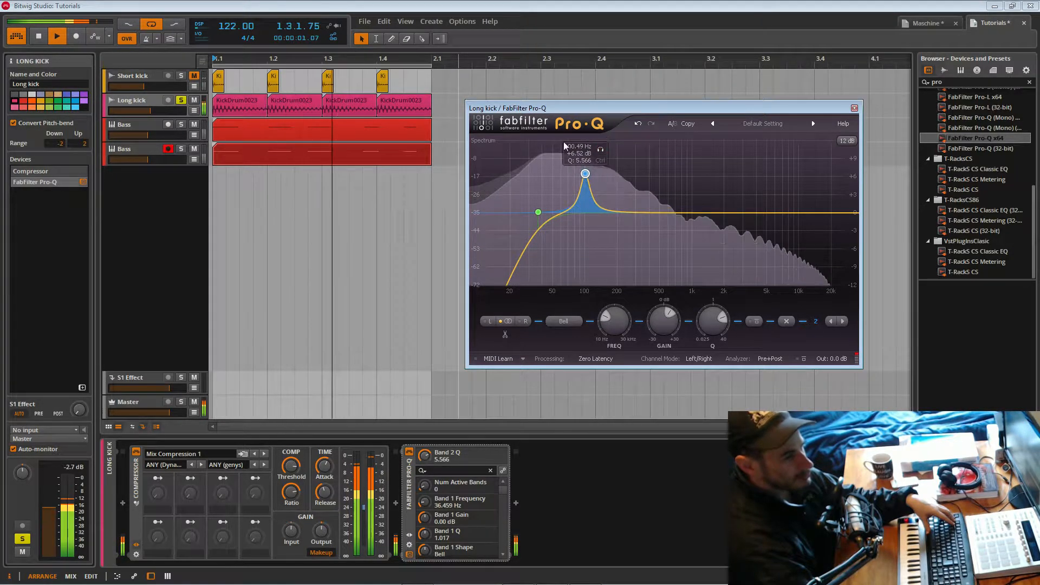
pyautogui.click(600, 150)
# Sweep the bell band to about 153 Hz and turn it into a cut of about -3.5 dB with a Q of about 7.6.
pyautogui.moveTo(600, 154); pyautogui.dragTo(594, 94)
pyautogui.moveTo(669, 321); pyautogui.dragTo(668, 309)
pyautogui.moveTo(595, 168); pyautogui.dragTo(619, 126)
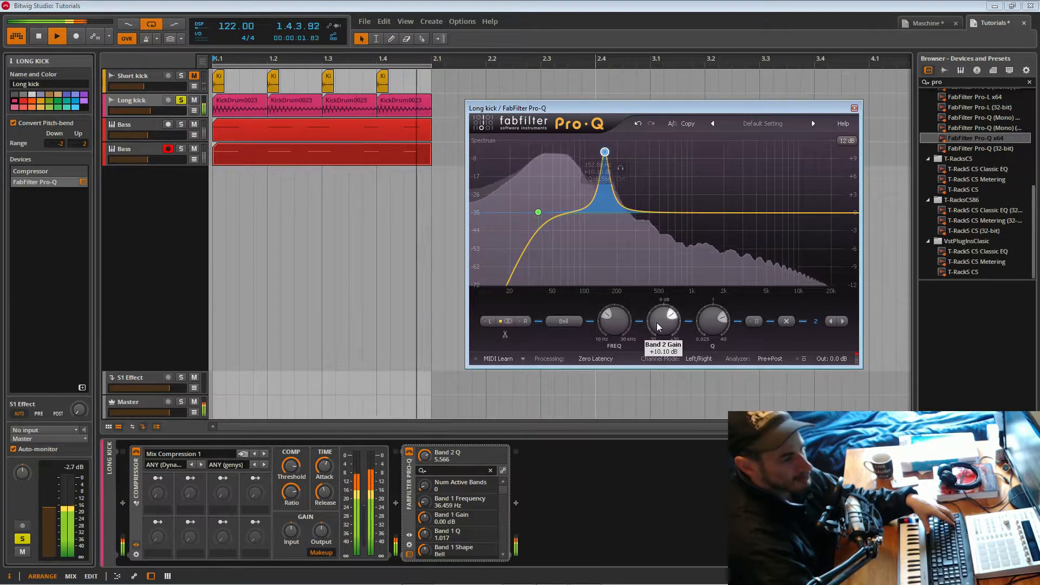
pyautogui.moveTo(660, 323); pyautogui.dragTo(707, 320)
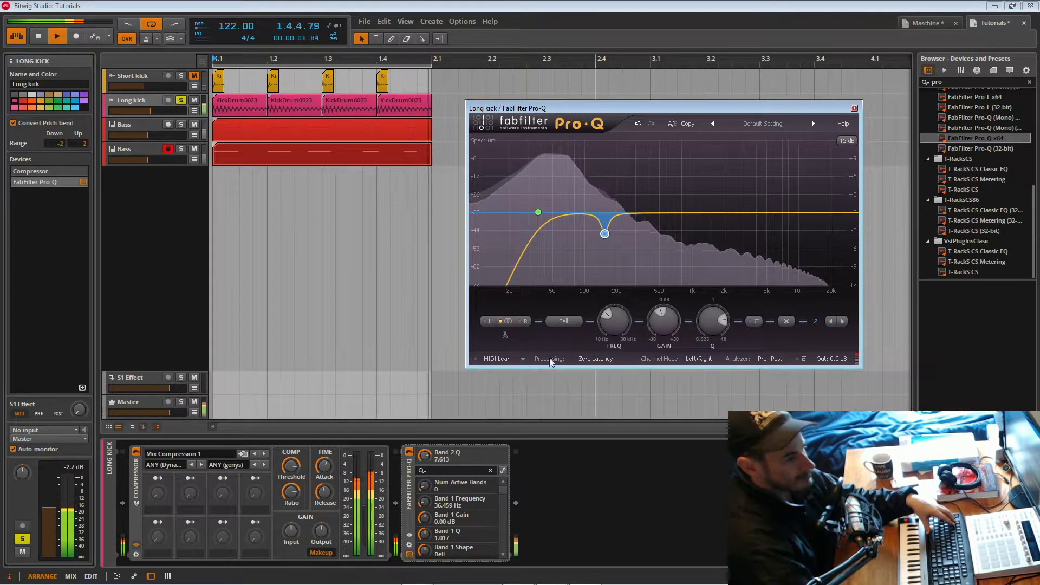
pyautogui.moveTo(325, 467)
pyautogui.mouseDown()
pyautogui.moveTo(325, 487)
pyautogui.moveTo(325, 464)
pyautogui.mouseUp()
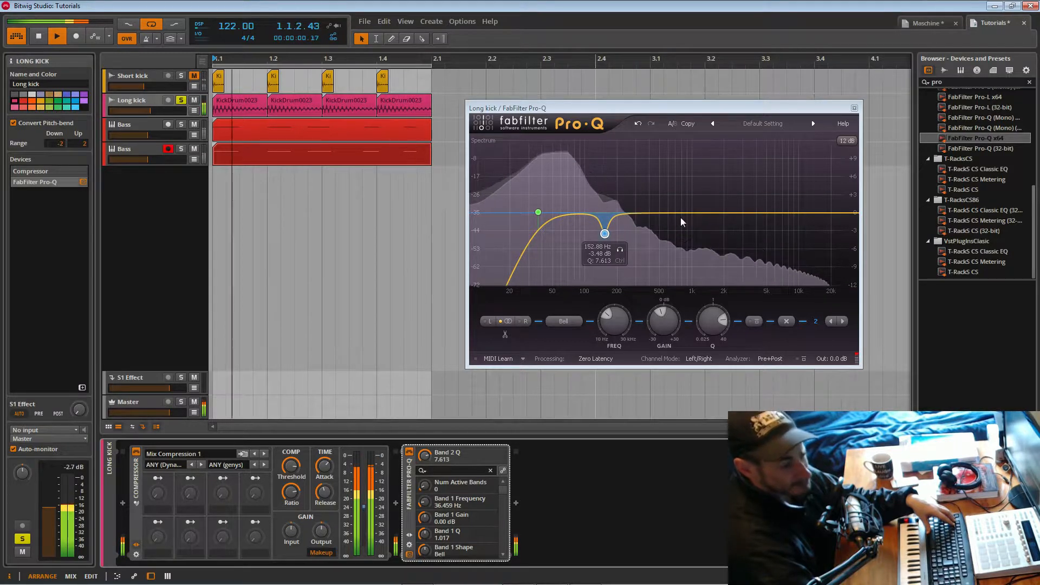
# Add a cut of about -1.7 dB at 258 Hz with Q 1.712, plus bands near 441 Hz and 868 Hz.
pyautogui.moveTo(642, 214)
pyautogui.mouseDown()
pyautogui.moveTo(642, 225)
pyautogui.moveTo(625, 227)
pyautogui.moveTo(656, 224)
pyautogui.moveTo(685, 238)
pyautogui.moveTo(642, 235)
pyautogui.moveTo(642, 224)
pyautogui.mouseUp()
pyautogui.scroll(3, 714, 301)
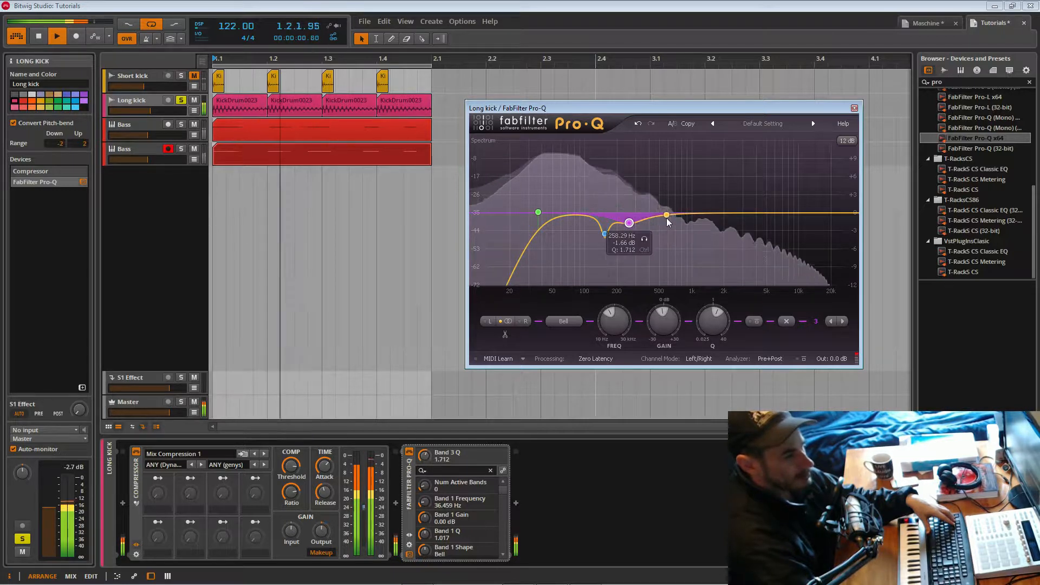
pyautogui.moveTo(612, 224); pyautogui.dragTo(686, 211)
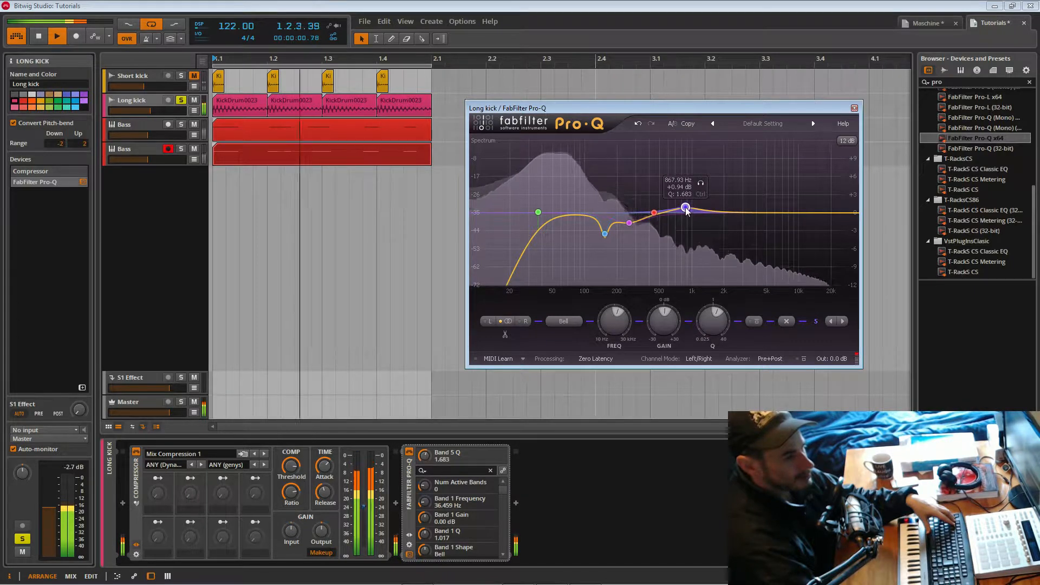
# Try a wide boost of about +6.8 dB near 848 Hz with a Q of 0.870 on the highest band, and delete that band.
pyautogui.moveTo(714, 318); pyautogui.dragTo(714, 327)
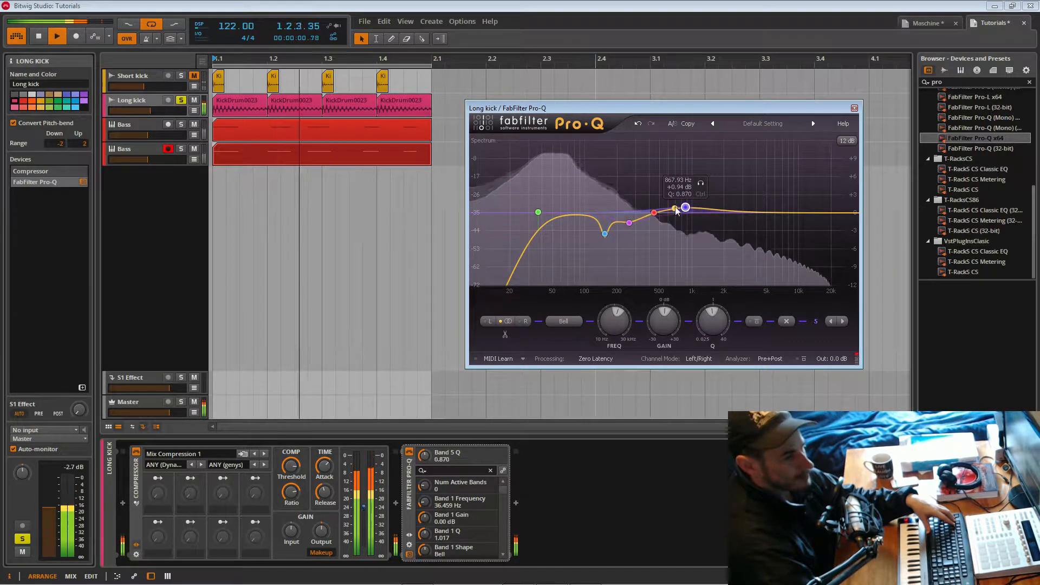
pyautogui.moveTo(671, 211); pyautogui.dragTo(698, 153)
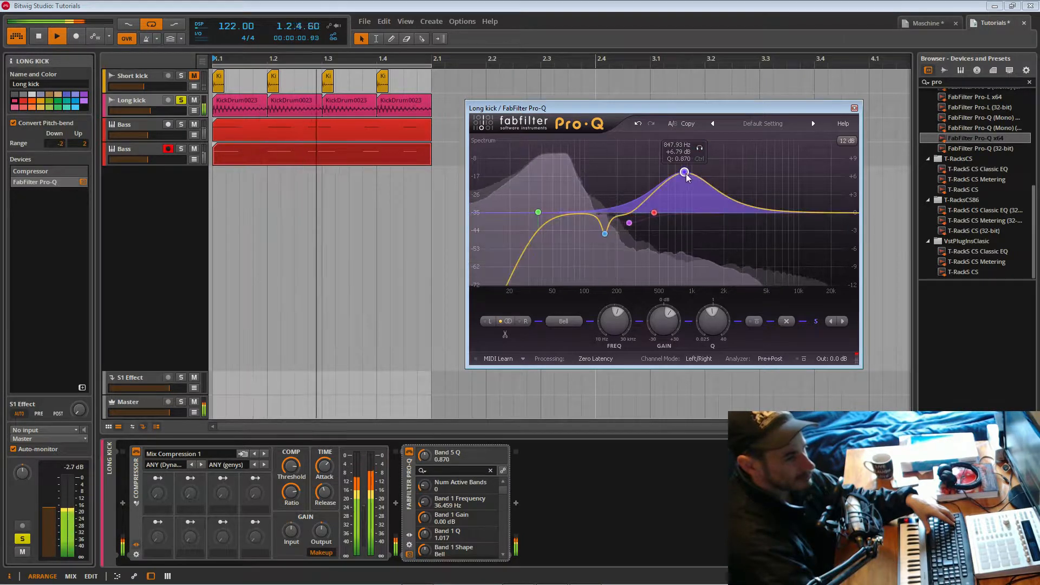
pyautogui.rightClick(685, 172)
pyautogui.click(707, 232)
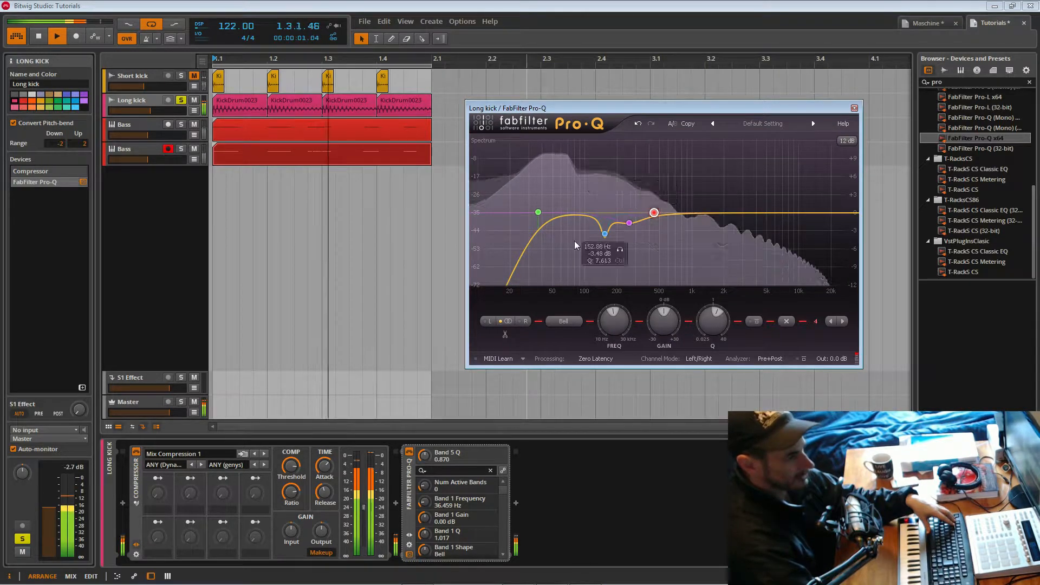
# Move the Long kick's Pro-Q window aside, solo the lower Bass track and show its device chain.
pyautogui.moveTo(653, 107); pyautogui.dragTo(738, 40)
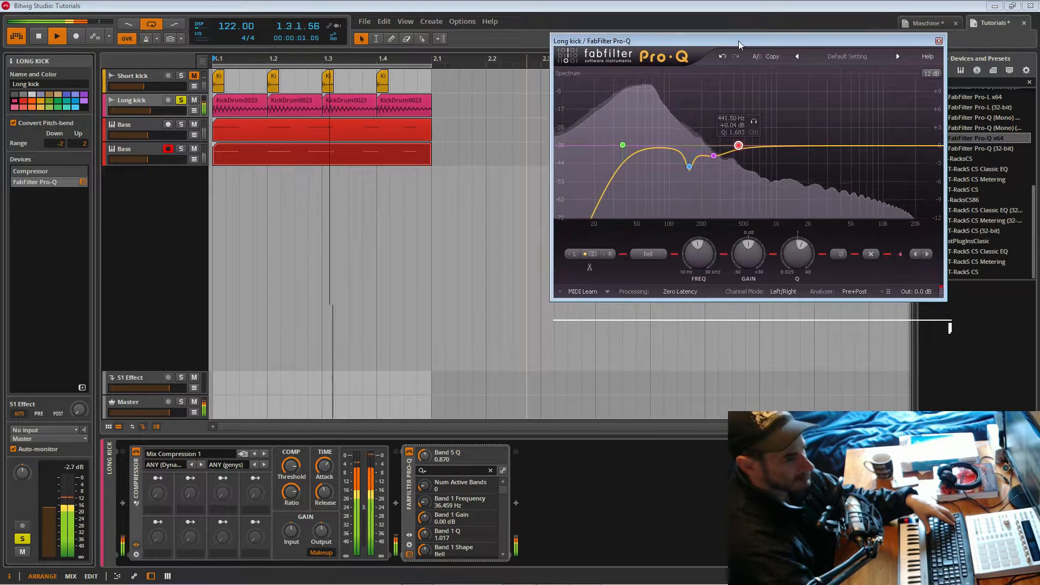
pyautogui.click(181, 148)
pyautogui.click(142, 157)
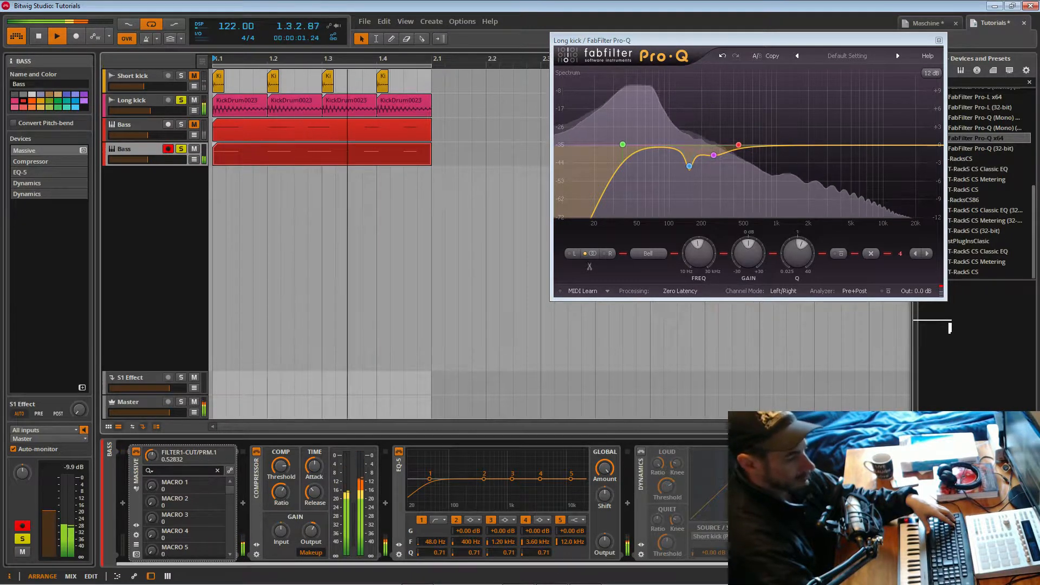
# Insert FabFilter Pro-Q x64 between the lower Bass track's two Dynamics devices and set its analyzer to Pre+Post.
pyautogui.moveTo(810, 564); pyautogui.dragTo(966, 564)
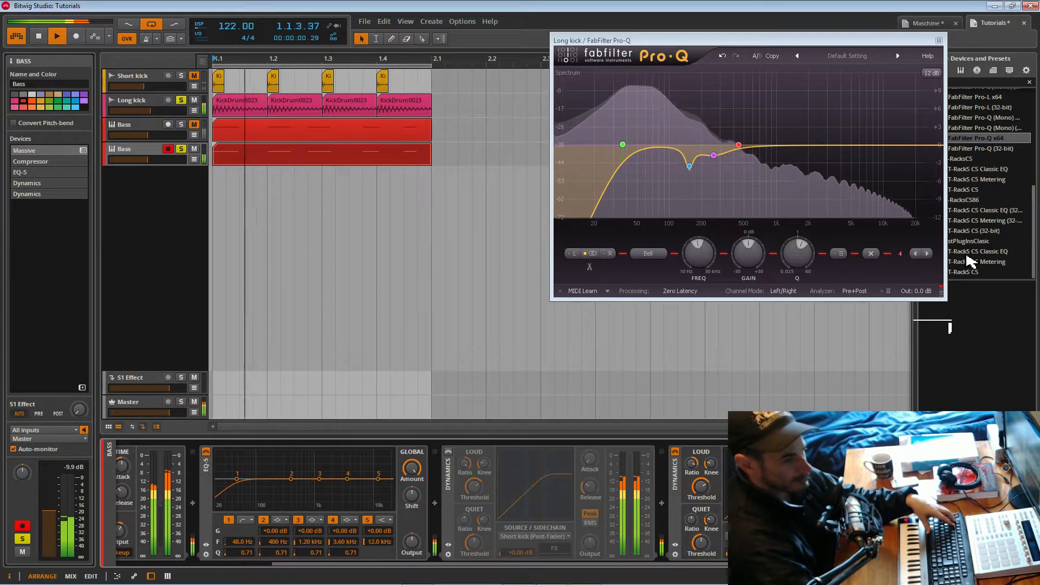
pyautogui.doubleClick(975, 139)
pyautogui.moveTo(812, 487); pyautogui.dragTo(593, 481)
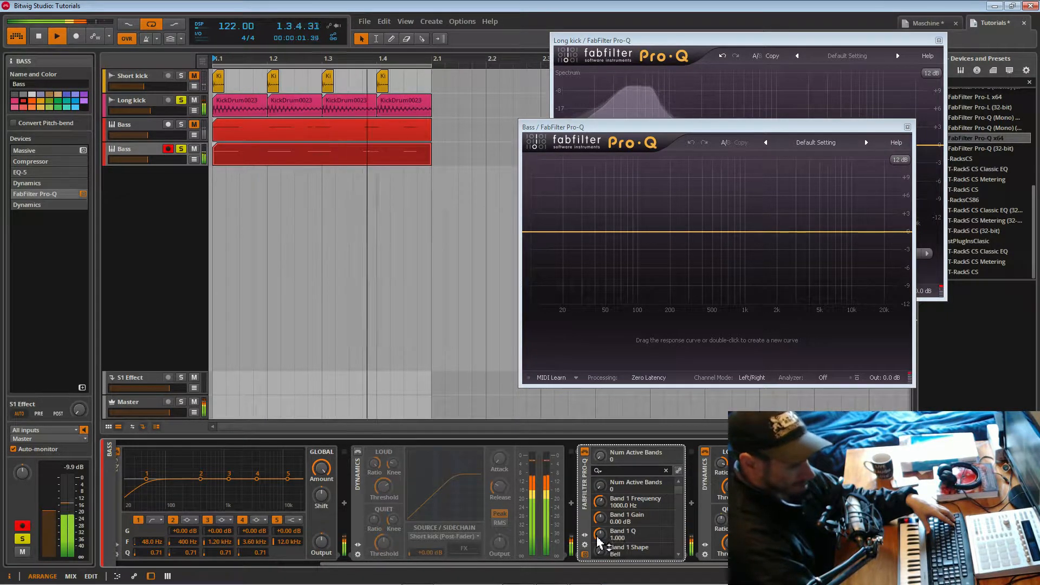
pyautogui.moveTo(733, 128); pyautogui.dragTo(360, 174)
pyautogui.click(450, 422)
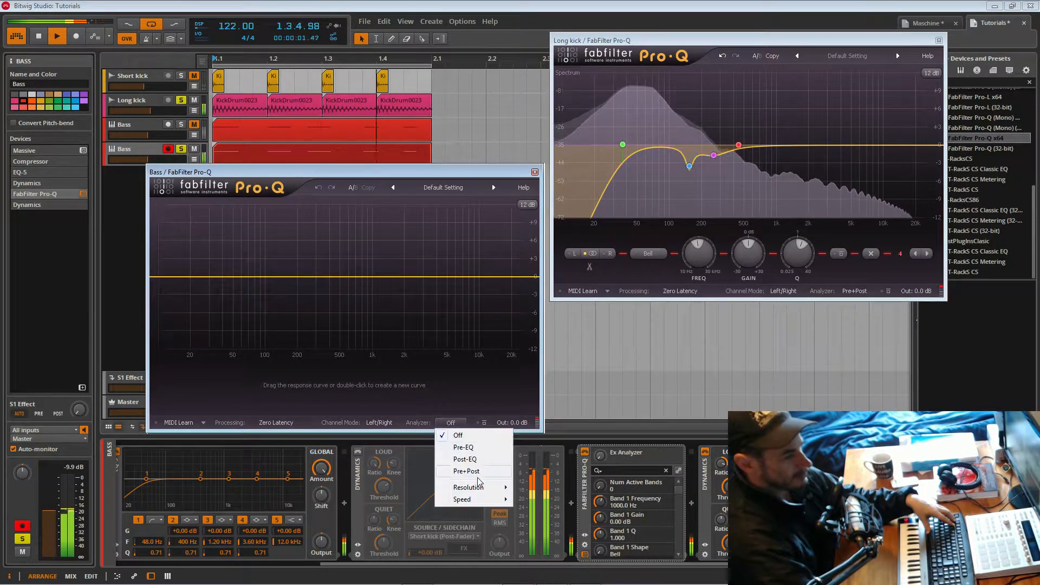
pyautogui.click(480, 476)
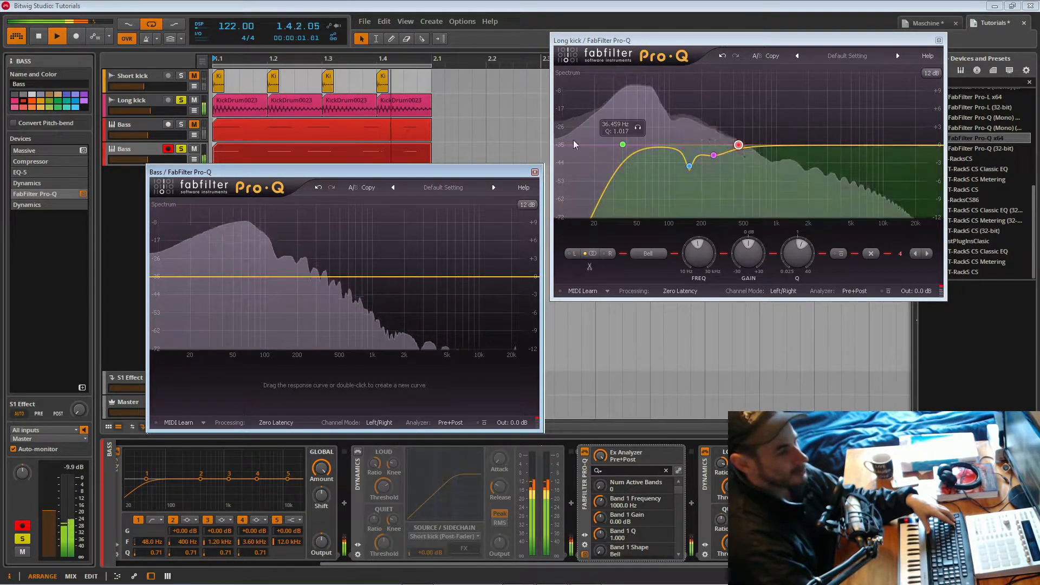
# Rearrange the Bass and Long kick Pro-Q windows to uncover the tracks, and take the Long kick out of solo.
pyautogui.moveTo(484, 174); pyautogui.dragTo(466, 44)
pyautogui.moveTo(633, 36); pyautogui.dragTo(636, 37)
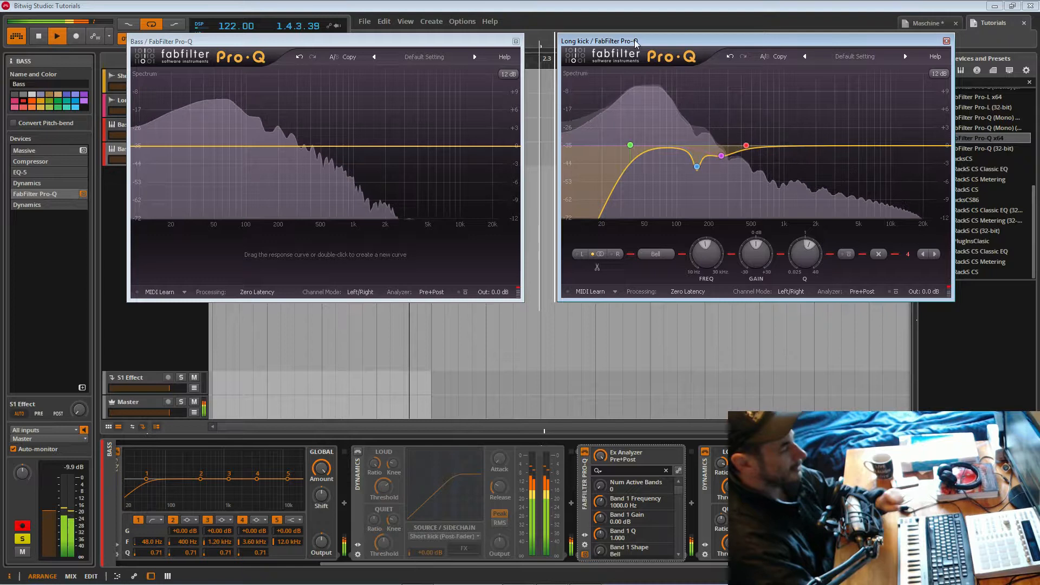
pyautogui.moveTo(353, 41); pyautogui.dragTo(377, 187)
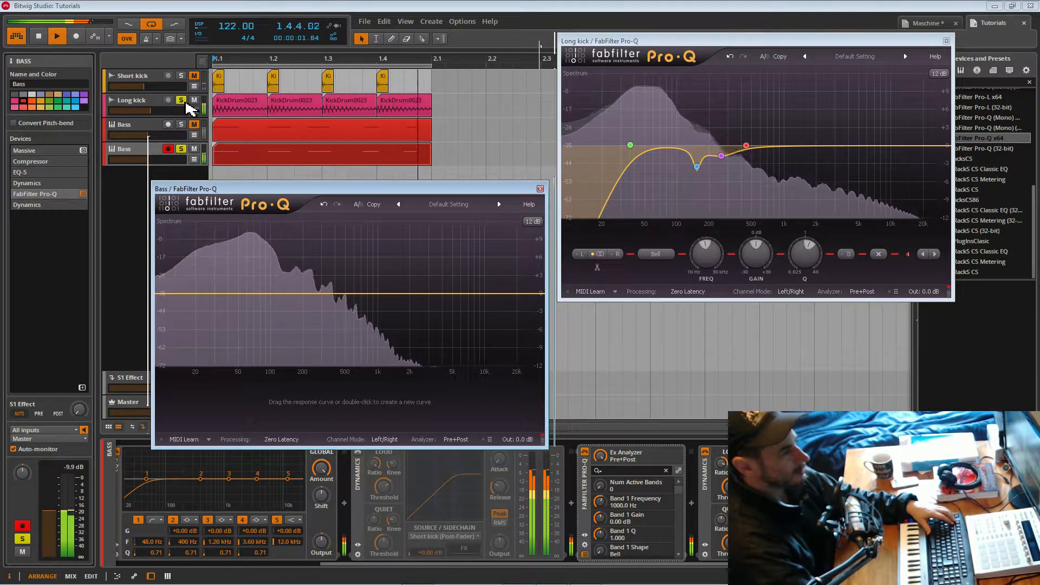
pyautogui.click(181, 101)
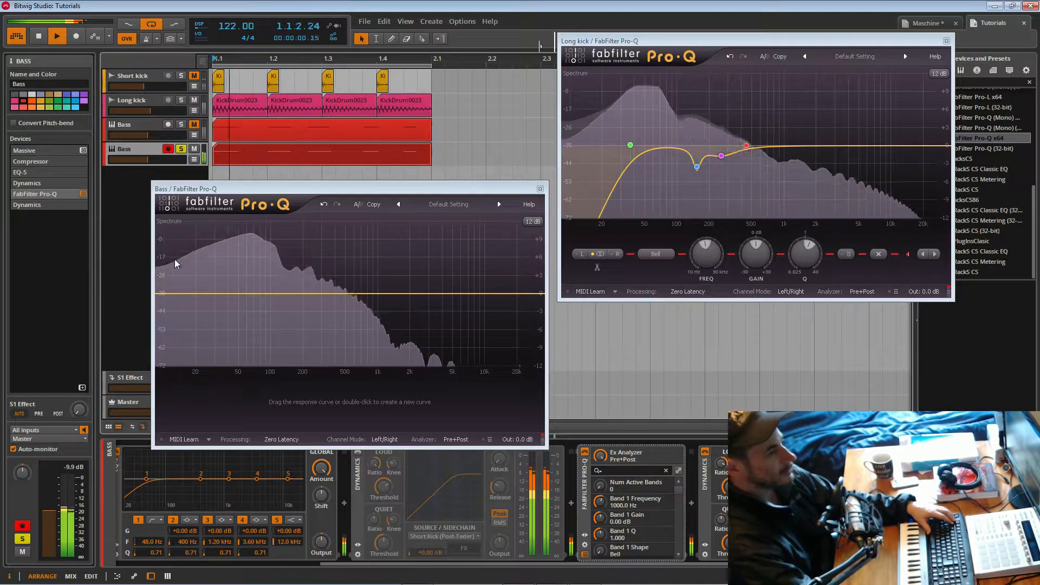
# Add a 24 dB/oct low cut at 51.718 Hz with Q 1.017 to the Bass track's Pro-Q.
pyautogui.doubleClick(166, 294)
pyautogui.moveTo(168, 295); pyautogui.dragTo(252, 293)
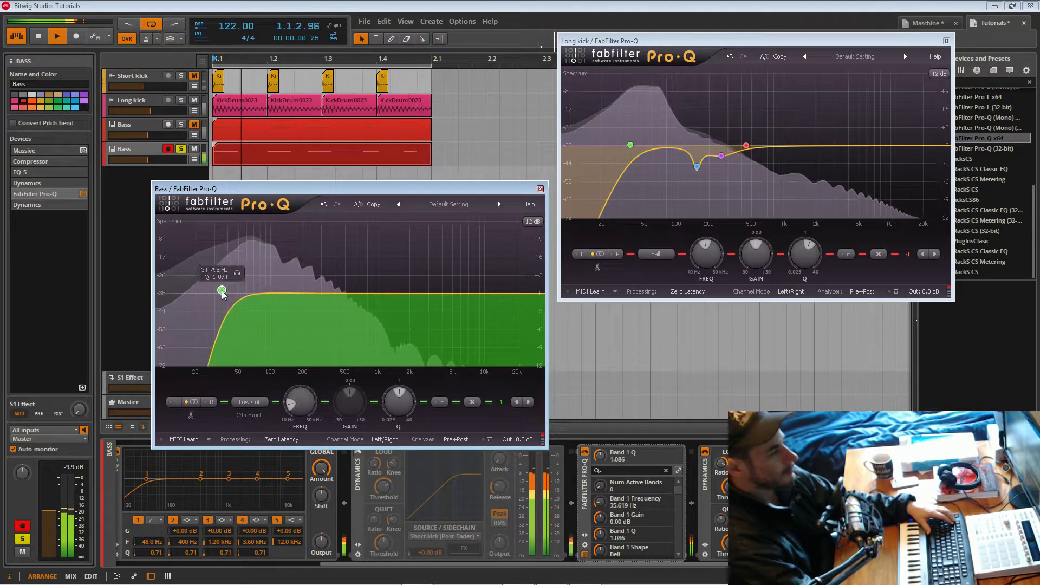
pyautogui.moveTo(239, 295); pyautogui.dragTo(179, 297)
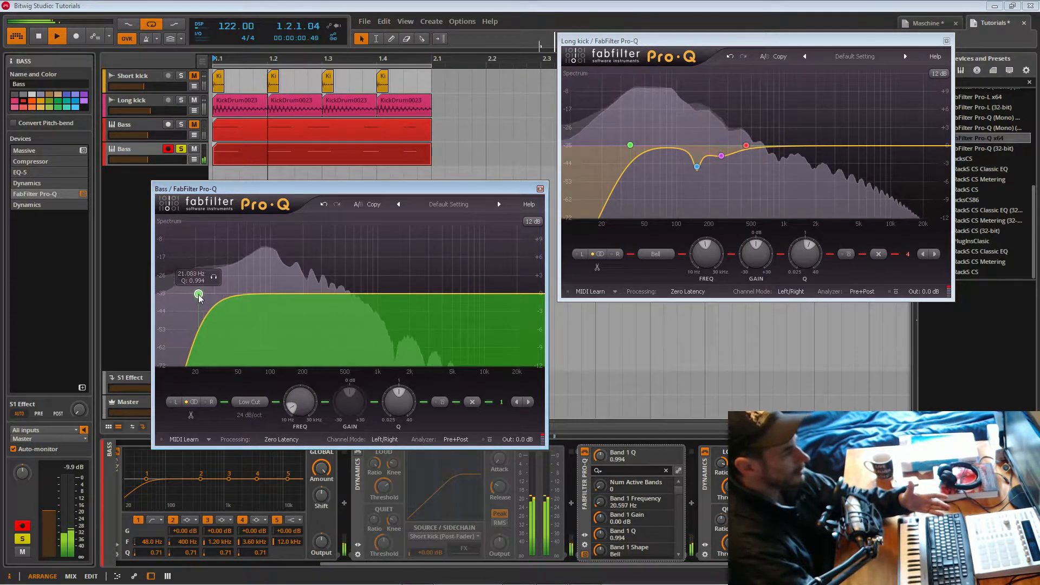
pyautogui.moveTo(198, 296)
pyautogui.mouseDown()
pyautogui.moveTo(215, 295)
pyautogui.moveTo(200, 297)
pyautogui.mouseUp()
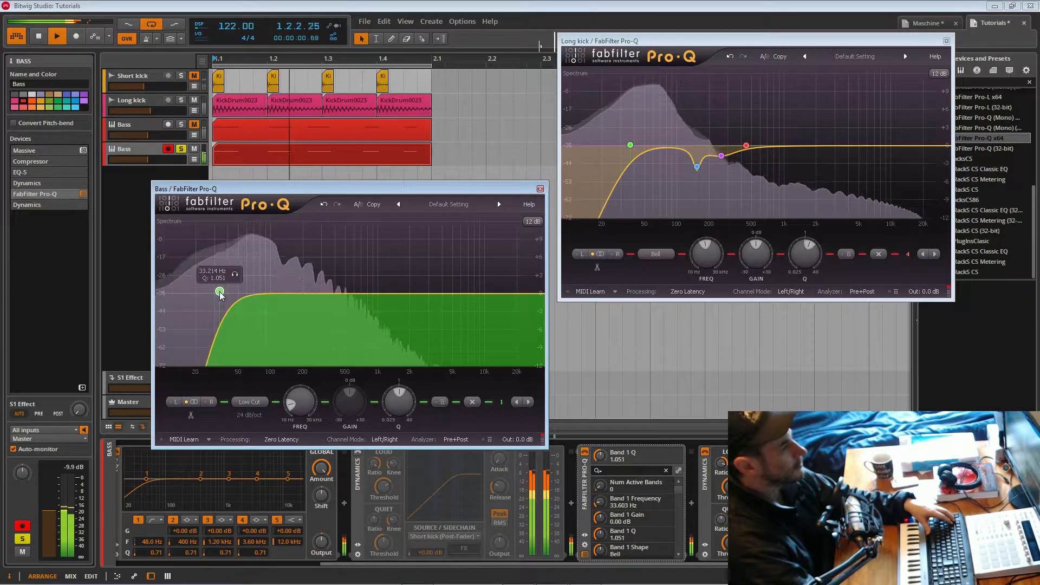
pyautogui.moveTo(229, 295)
pyautogui.mouseDown()
pyautogui.moveTo(273, 295)
pyautogui.moveTo(243, 299)
pyautogui.mouseUp()
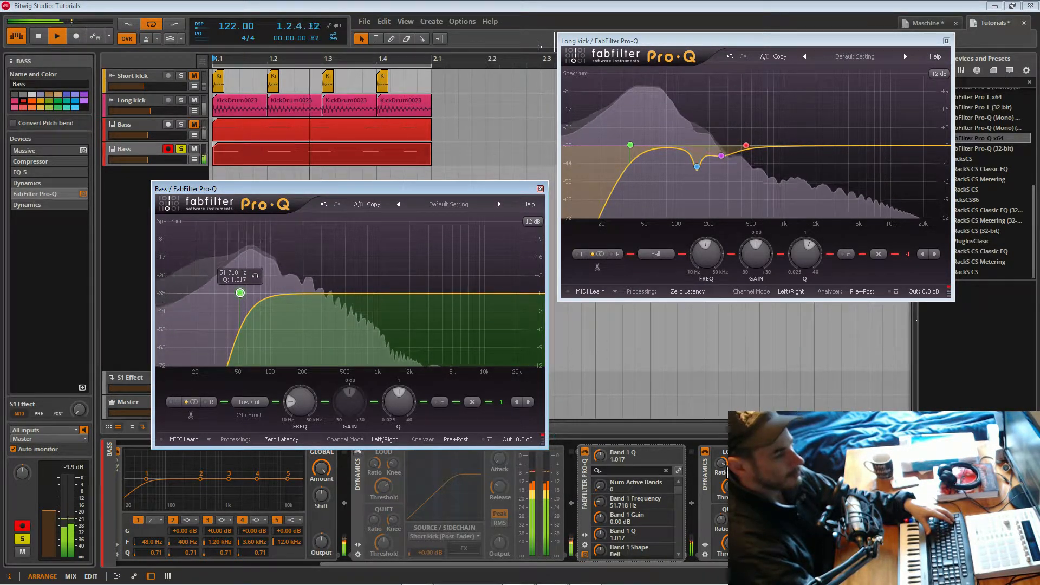
# Compare the soloed Bass with and without its Pro-Q by bypassing and re-enabling the device twice.
pyautogui.click(588, 457)
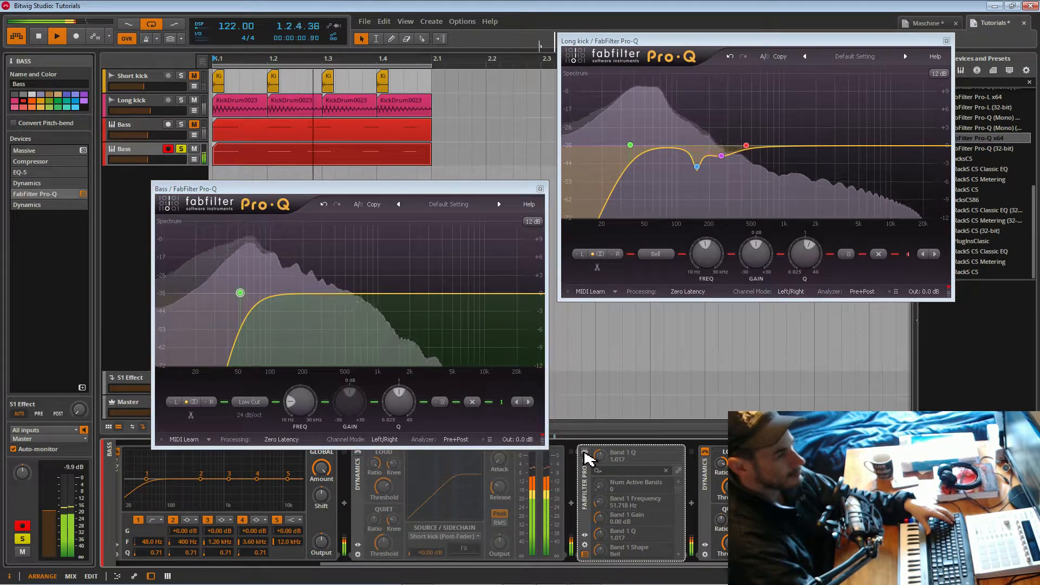
pyautogui.click(585, 453)
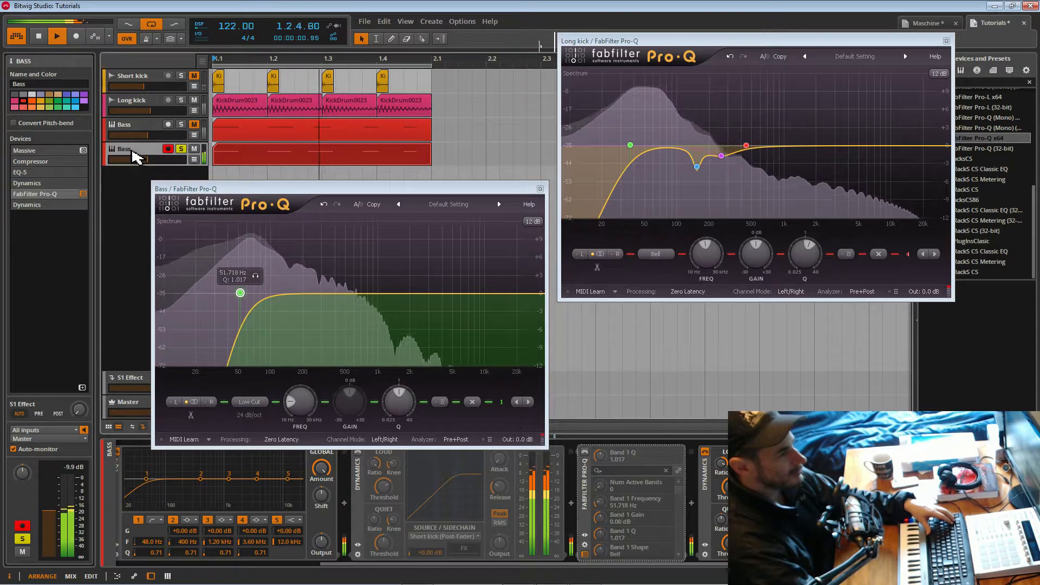
pyautogui.click(585, 452)
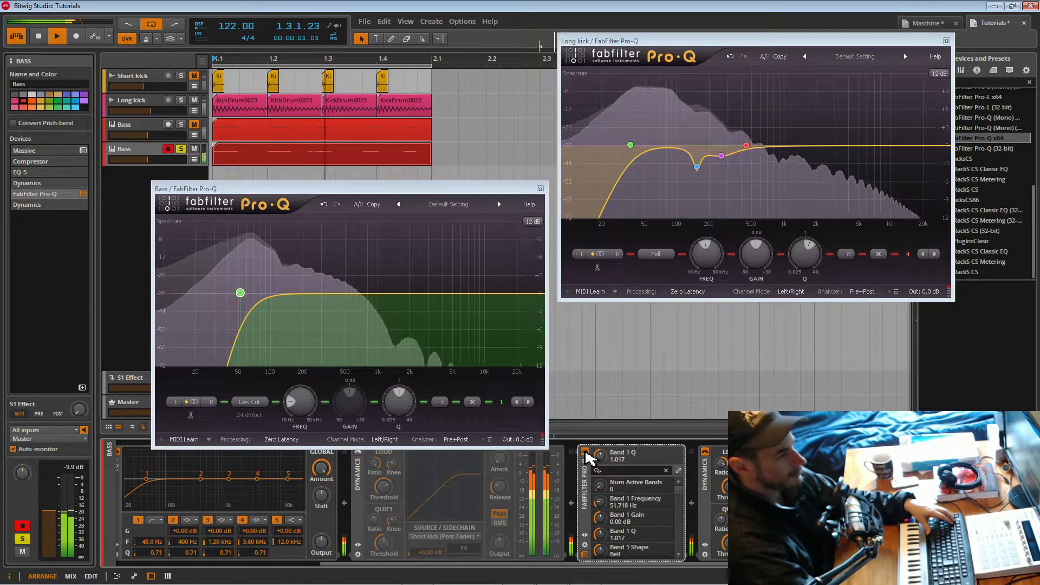
pyautogui.click(585, 453)
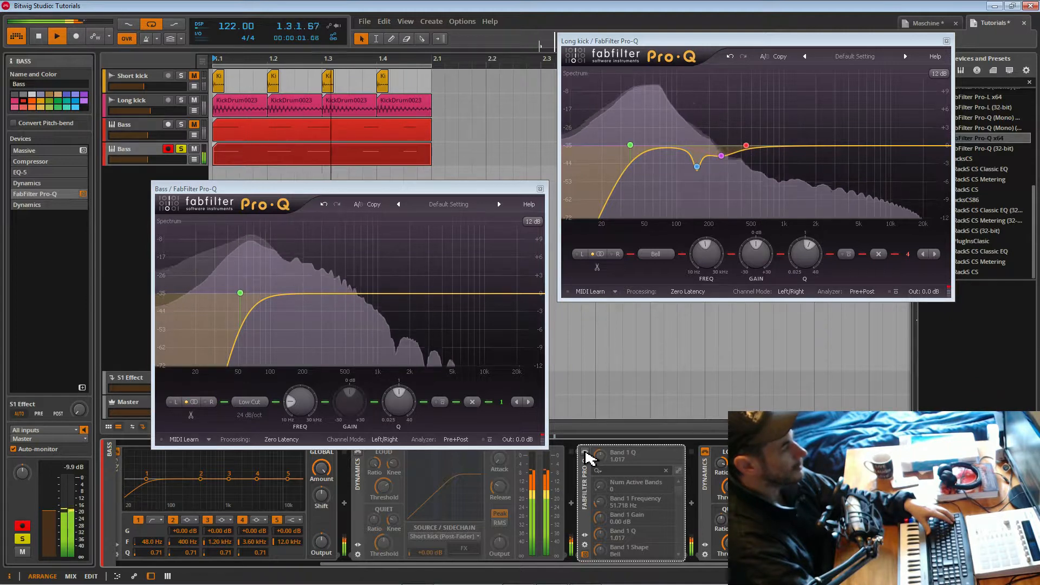
pyautogui.click(585, 453)
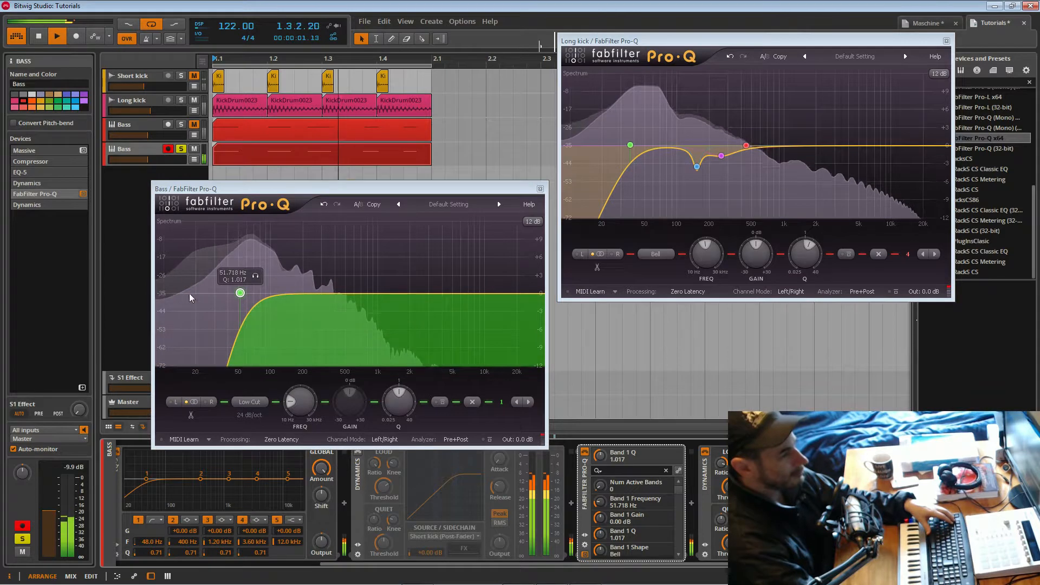
# Solo the Long kick together with the lower Bass and place both Pro-Q windows side by side below the tracks.
pyautogui.moveTo(460, 188); pyautogui.dragTo(486, 225)
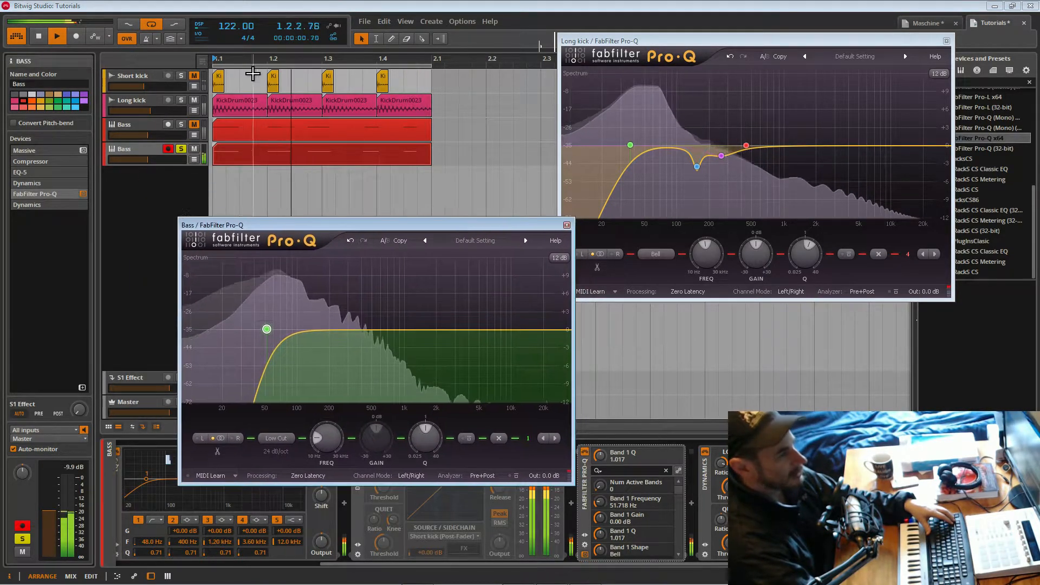
pyautogui.click(181, 100)
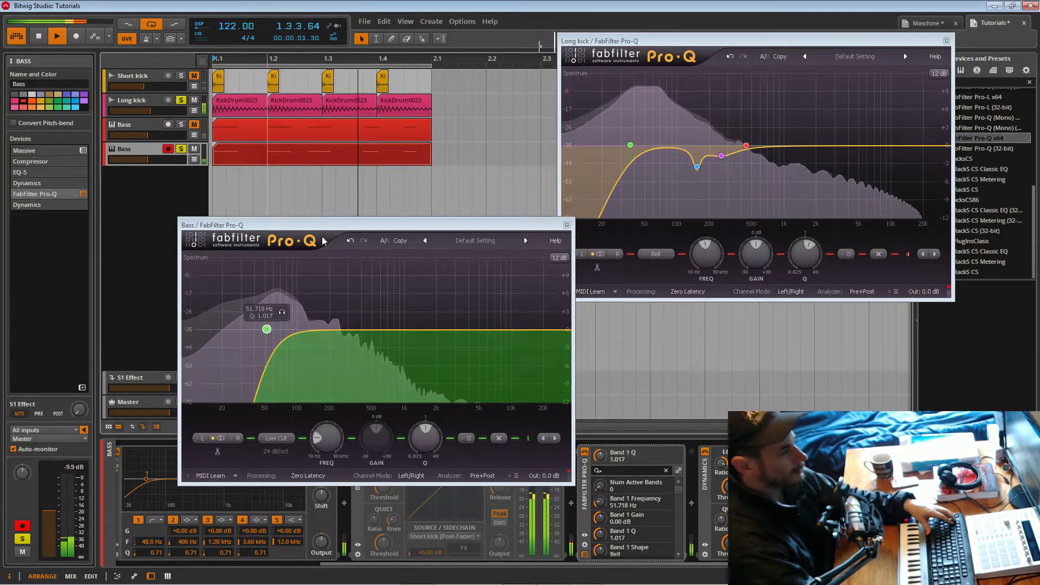
pyautogui.moveTo(335, 228); pyautogui.dragTo(296, 173)
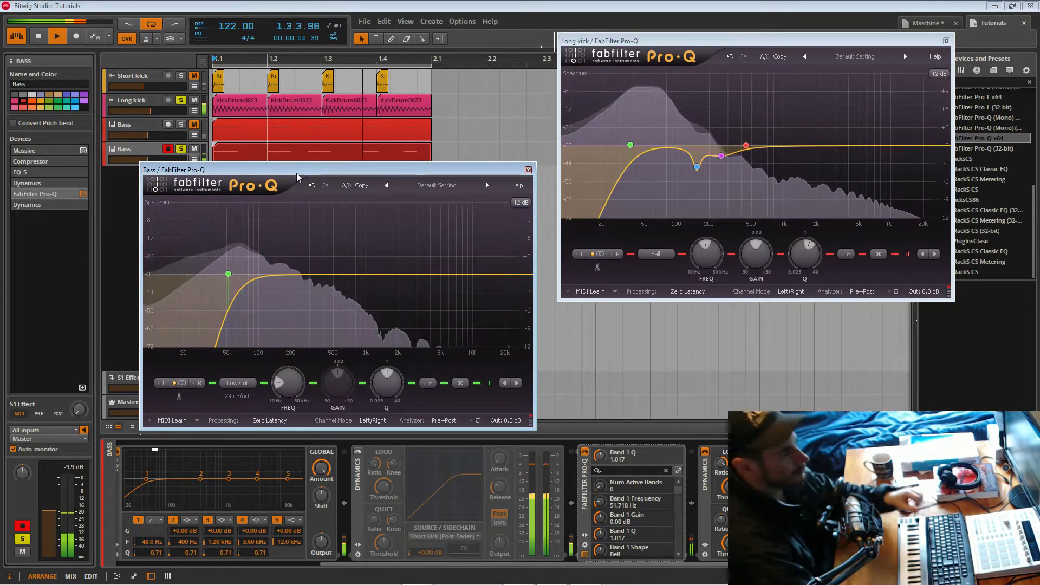
pyautogui.moveTo(326, 173); pyautogui.dragTo(281, 212)
pyautogui.moveTo(664, 41); pyautogui.dragTo(630, 208)
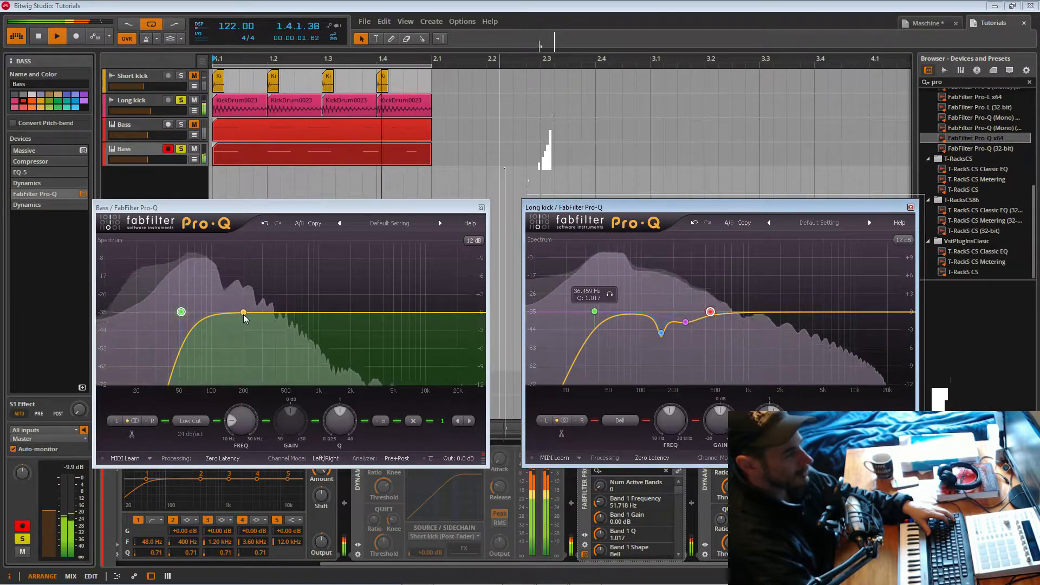
# Add a narrow bell band with Q 9.221 near 153 Hz on the Bass, audition it boosted and turn it into a cut.
pyautogui.moveTo(241, 313); pyautogui.dragTo(237, 279)
pyautogui.moveTo(338, 359); pyautogui.dragTo(375, 417)
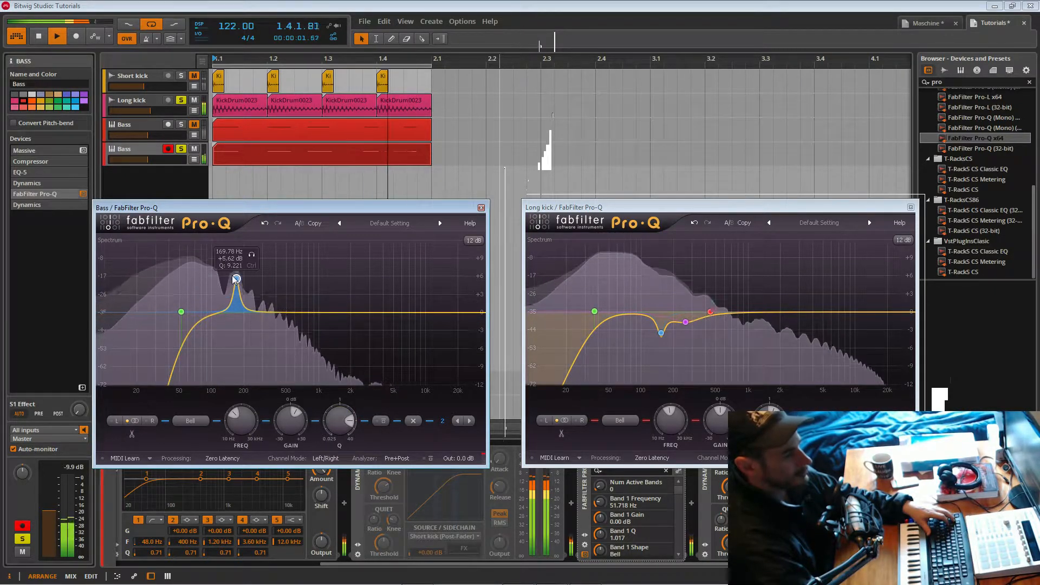
pyautogui.moveTo(235, 279); pyautogui.dragTo(229, 277)
pyautogui.moveTo(660, 333)
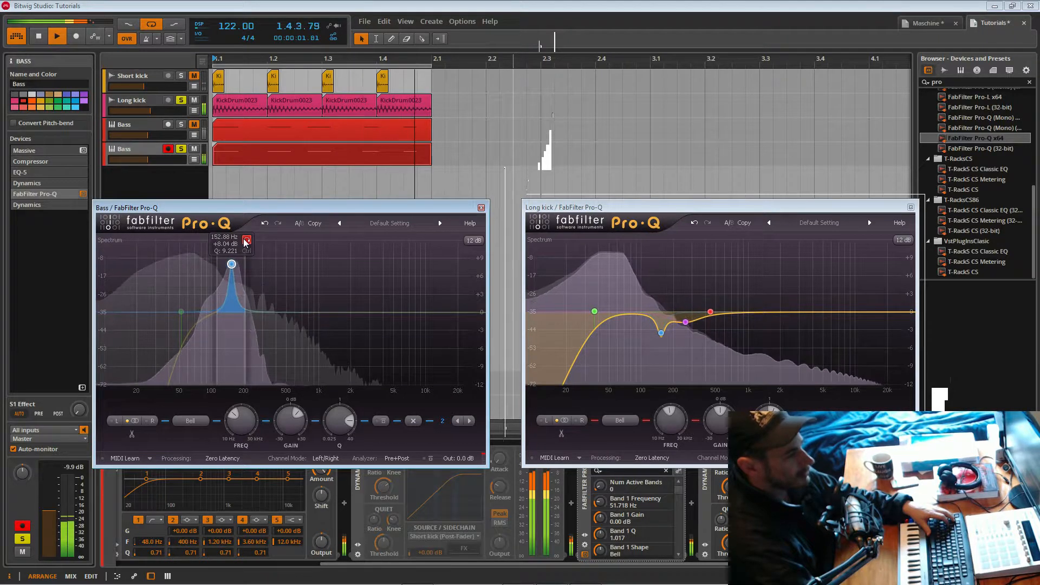
pyautogui.moveTo(253, 243); pyautogui.dragTo(247, 242)
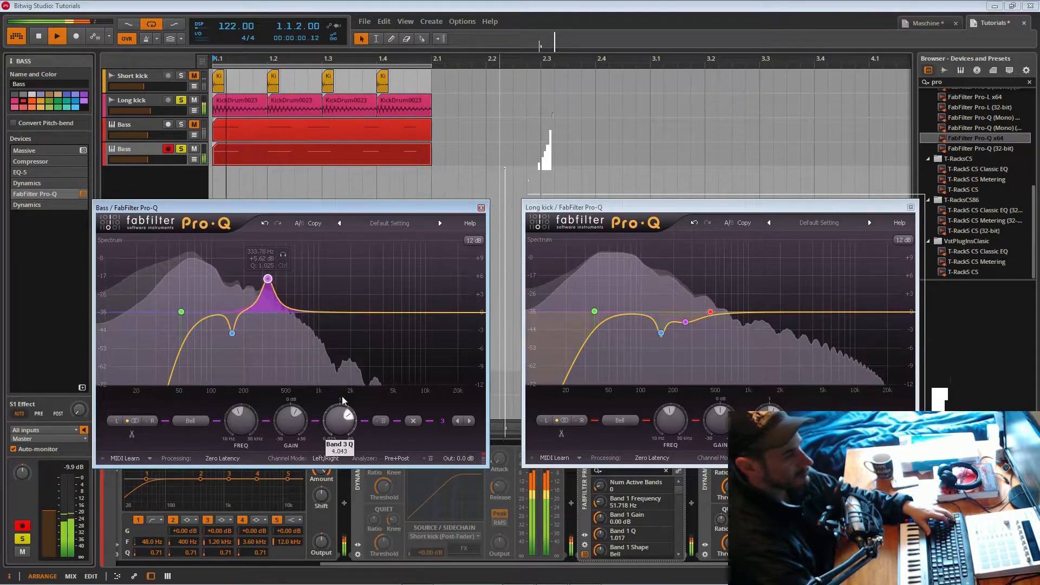
# Add a third bell band on the Bass, sweep it to about 204 Hz at +10.20 dB with Q 3.452, and audition it.
pyautogui.moveTo(339, 430)
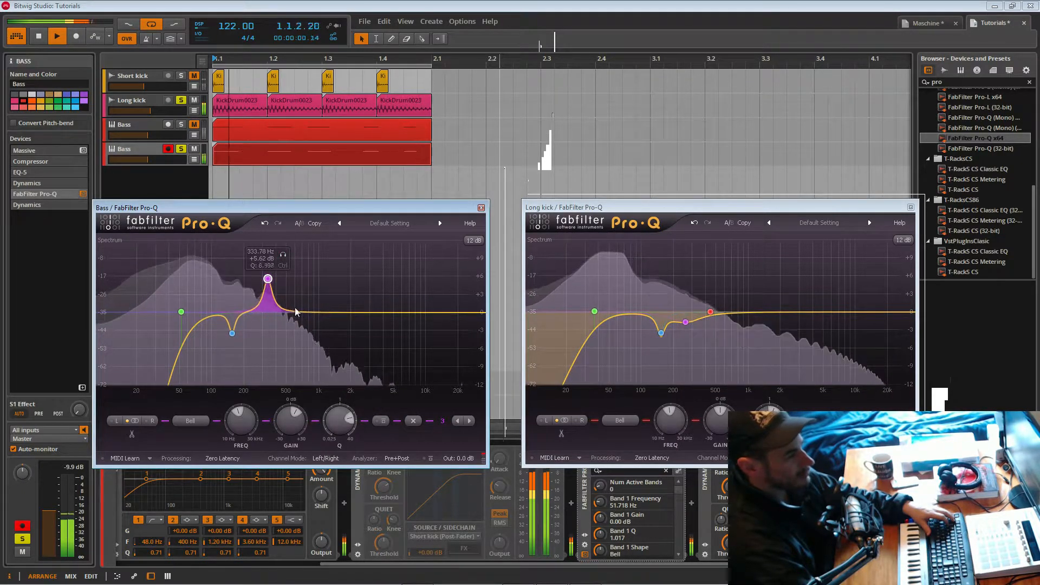
pyautogui.moveTo(283, 261); pyautogui.dragTo(278, 301)
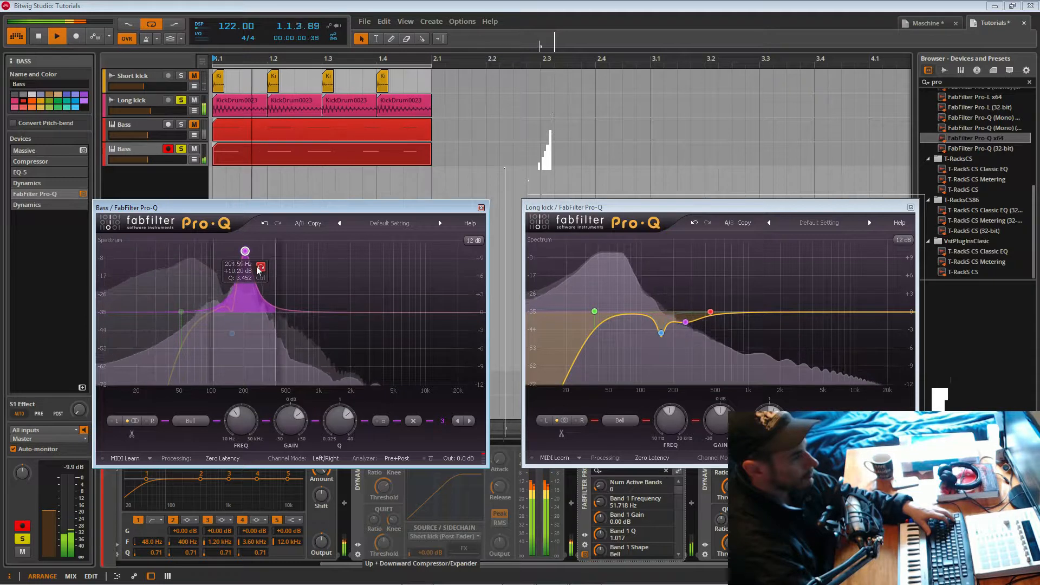
pyautogui.moveTo(256, 269); pyautogui.dragTo(258, 271)
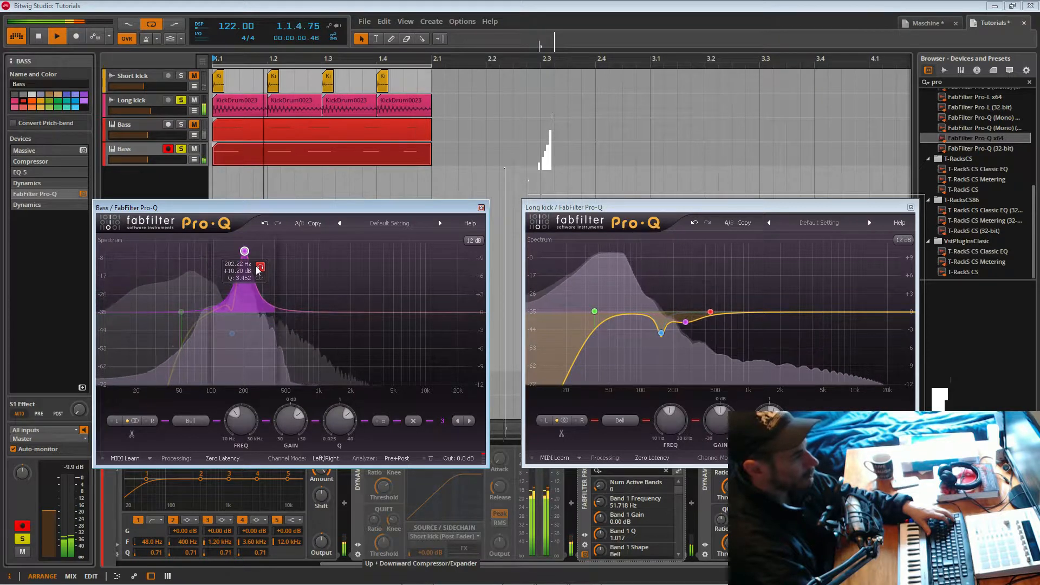
pyautogui.moveTo(257, 269); pyautogui.dragTo(256, 269)
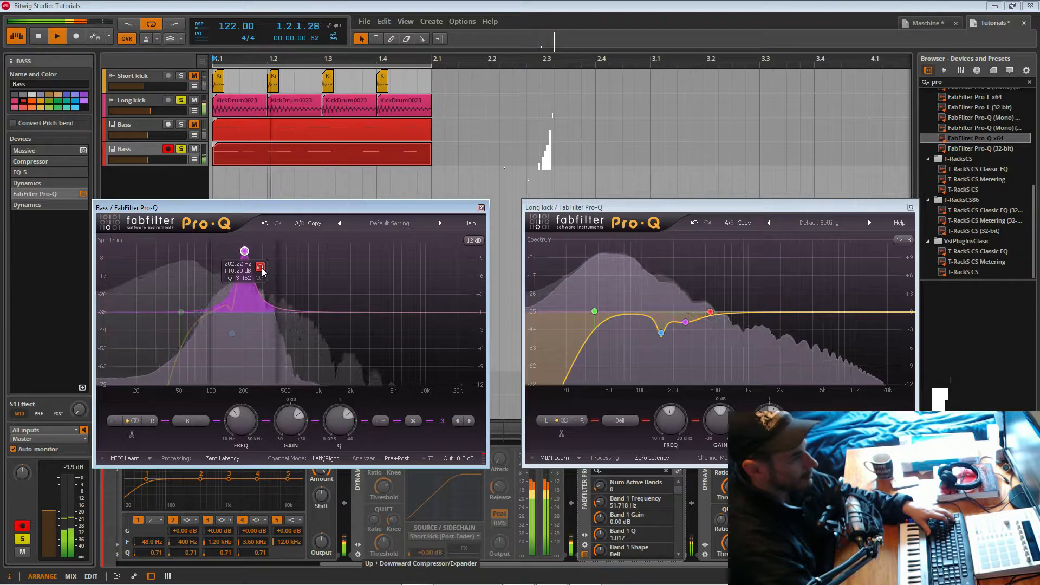
pyautogui.moveTo(262, 272); pyautogui.dragTo(263, 272)
# Set the Bass's third band to a gain of +1.66 dB and a Q of 2.018 at 204.59 Hz.
pyautogui.moveTo(293, 429)
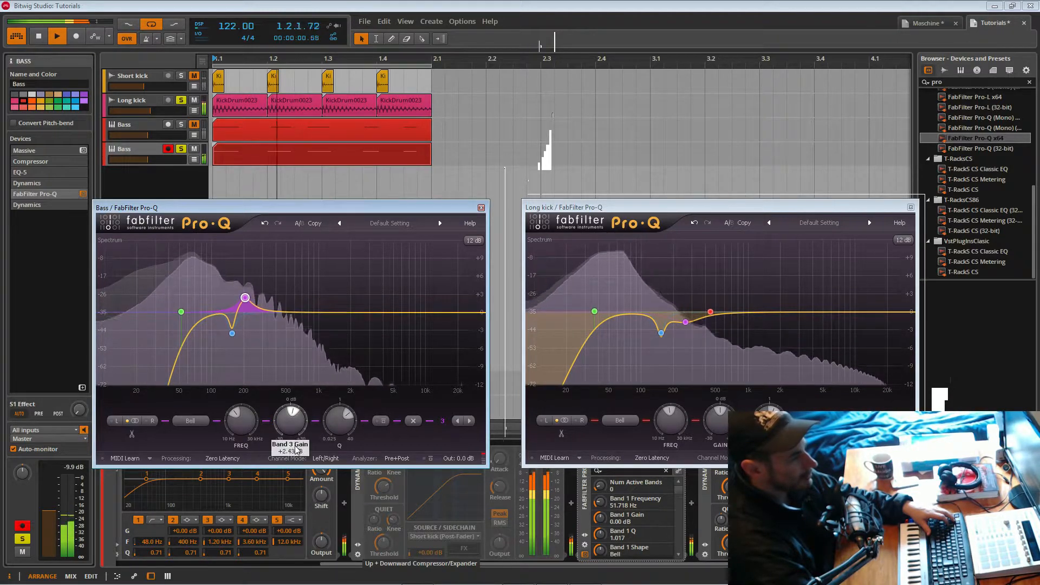
pyautogui.moveTo(343, 446)
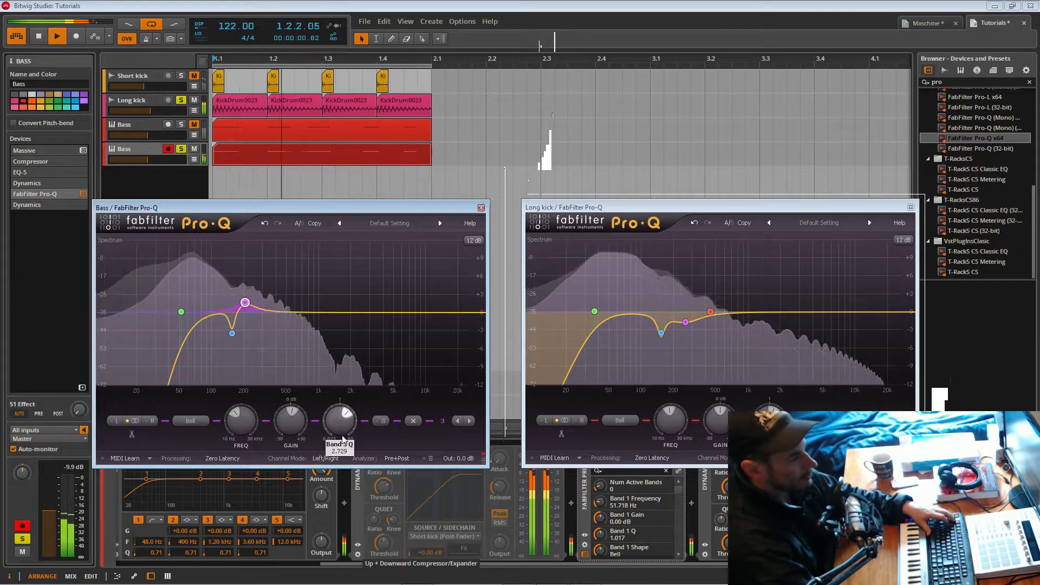
pyautogui.scroll(-2, 343, 448)
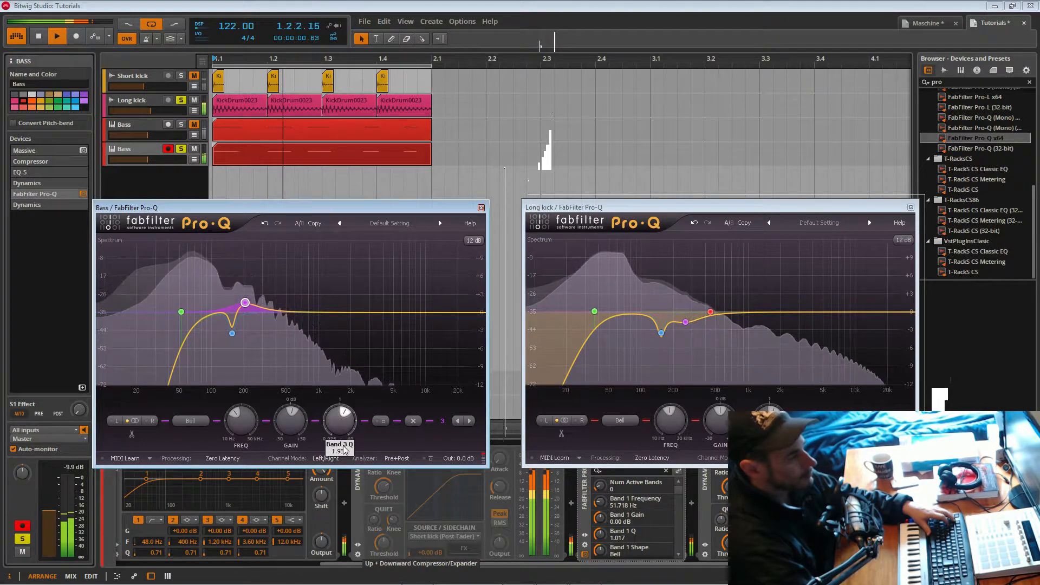
pyautogui.scroll(1, 343, 448)
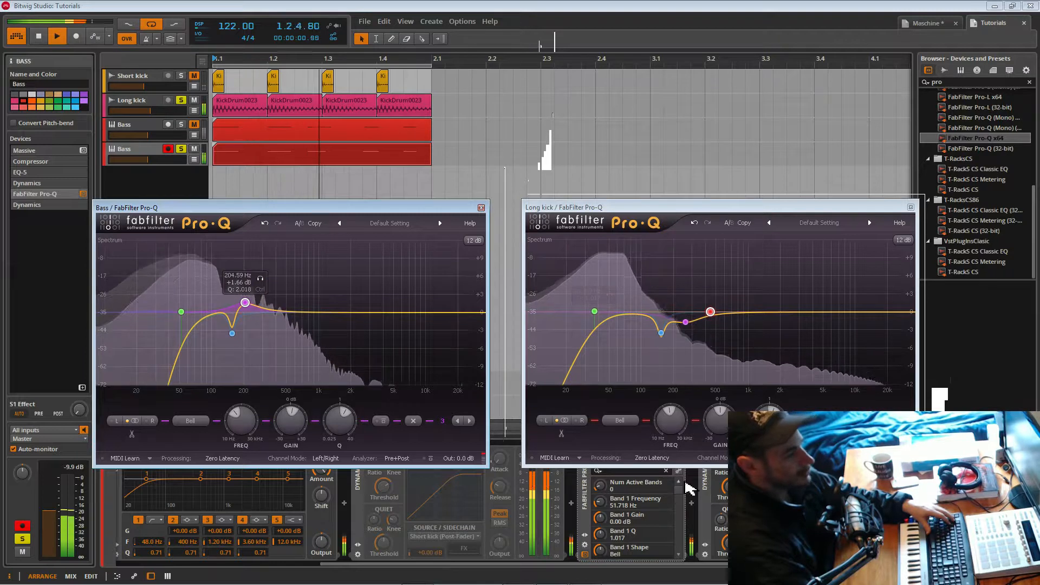
# Uncover the Bass device chain and compare the mix with its Pro-Q and then the last Dynamics device bypassed.
pyautogui.moveTo(706, 204); pyautogui.dragTo(713, 108)
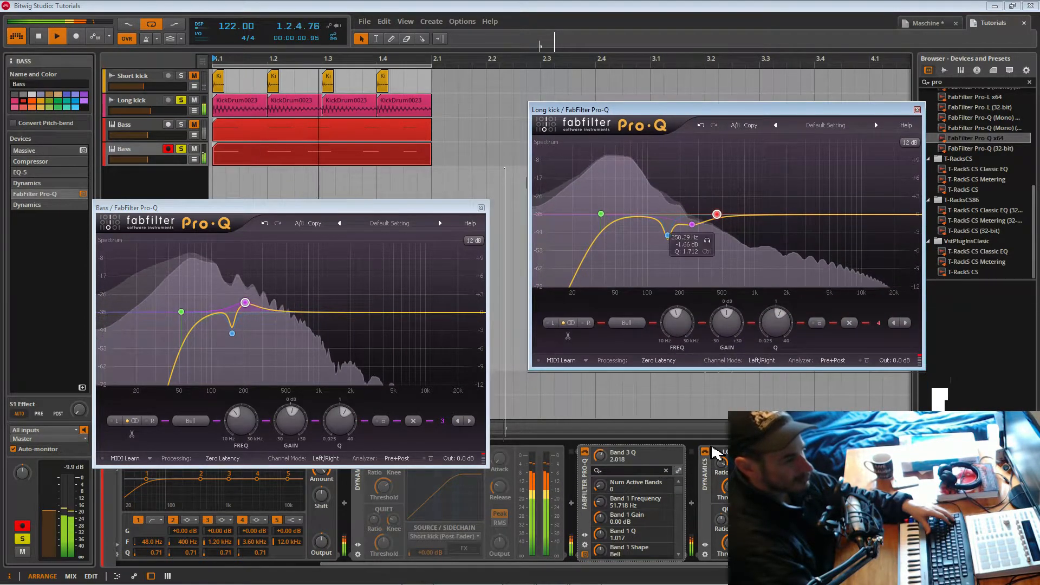
pyautogui.moveTo(241, 209); pyautogui.dragTo(282, 208)
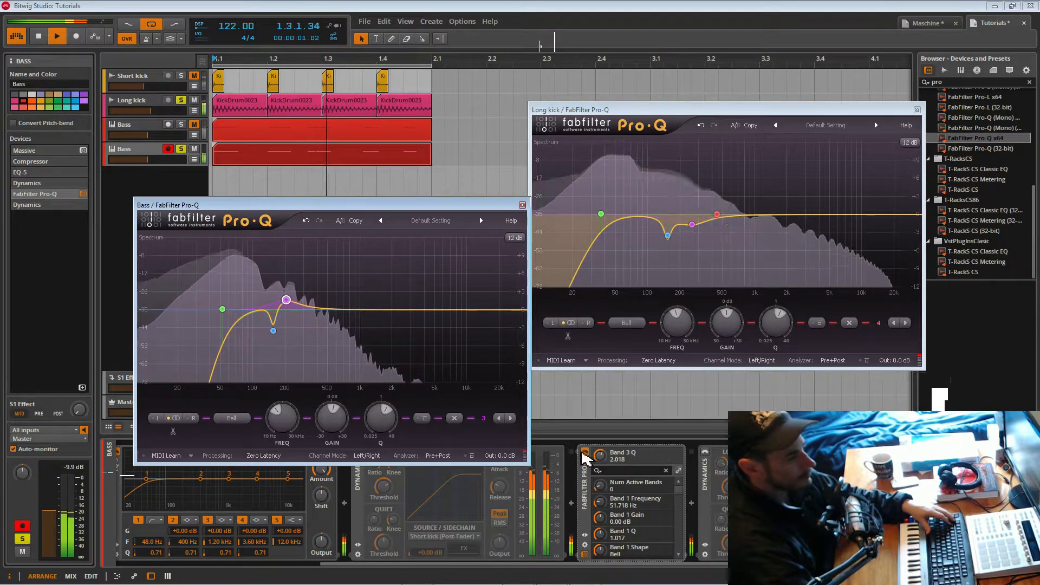
pyautogui.click(590, 459)
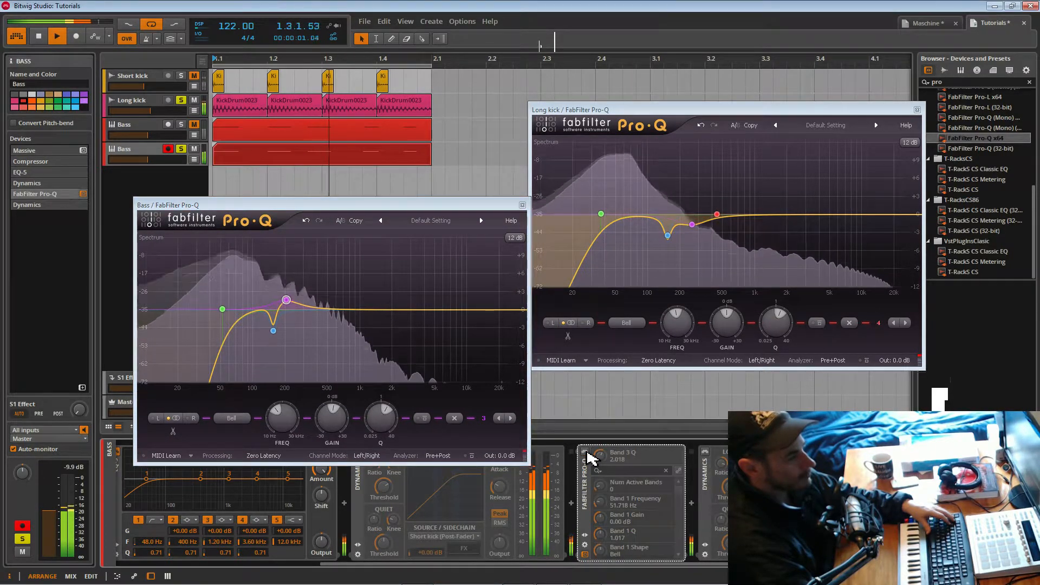
pyautogui.click(587, 453)
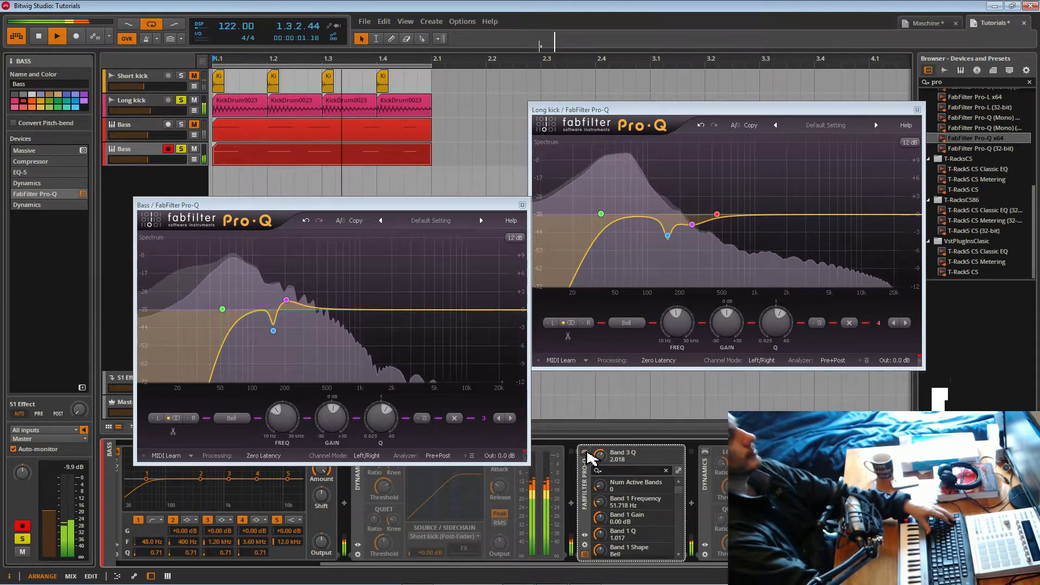
pyautogui.click(587, 453)
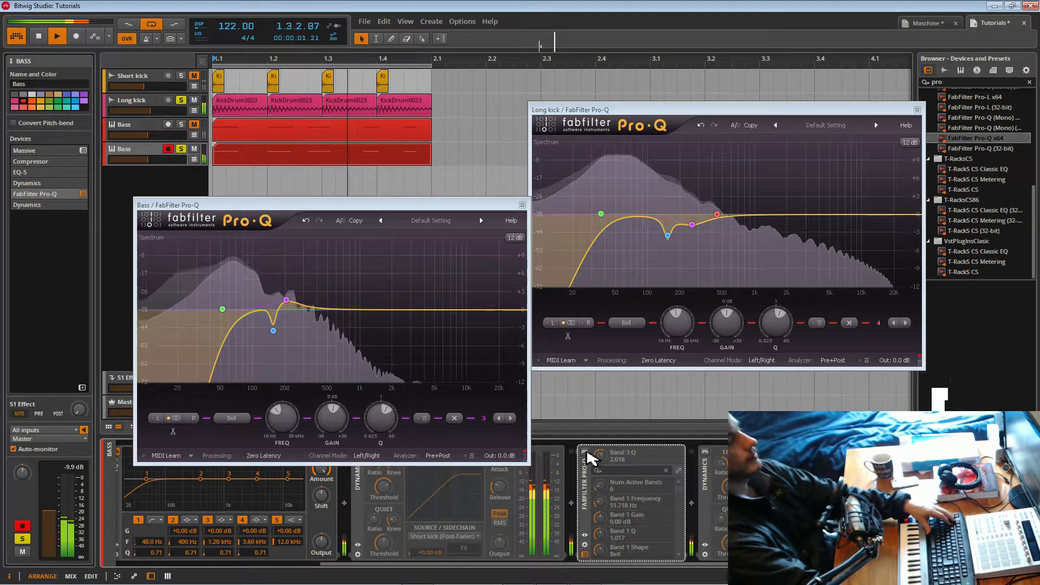
pyautogui.click(587, 453)
pyautogui.click(705, 453)
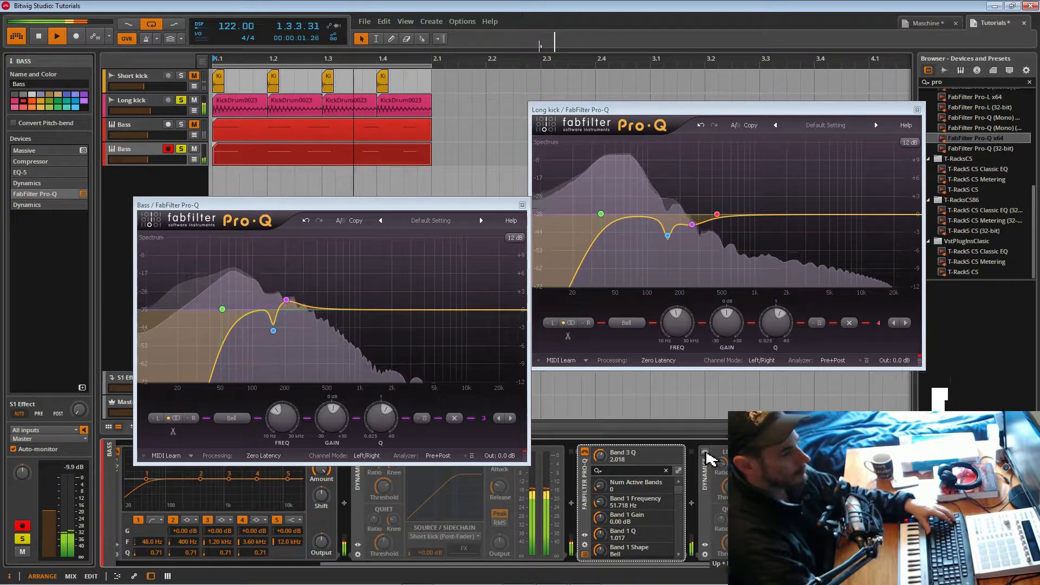
# Spread the Bass and Long kick Pro-Q windows apart and move both higher, clear of the device chain.
pyautogui.moveTo(417, 206); pyautogui.dragTo(360, 200)
pyautogui.moveTo(568, 117); pyautogui.dragTo(559, 76)
pyautogui.moveTo(328, 205); pyautogui.dragTo(347, 174)
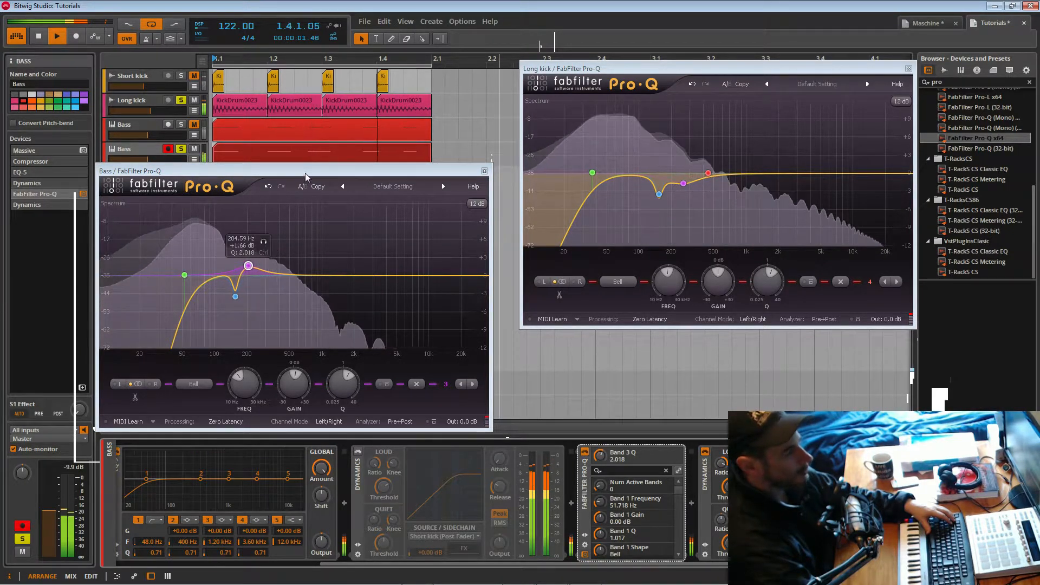
pyautogui.moveTo(306, 177); pyautogui.dragTo(316, 156)
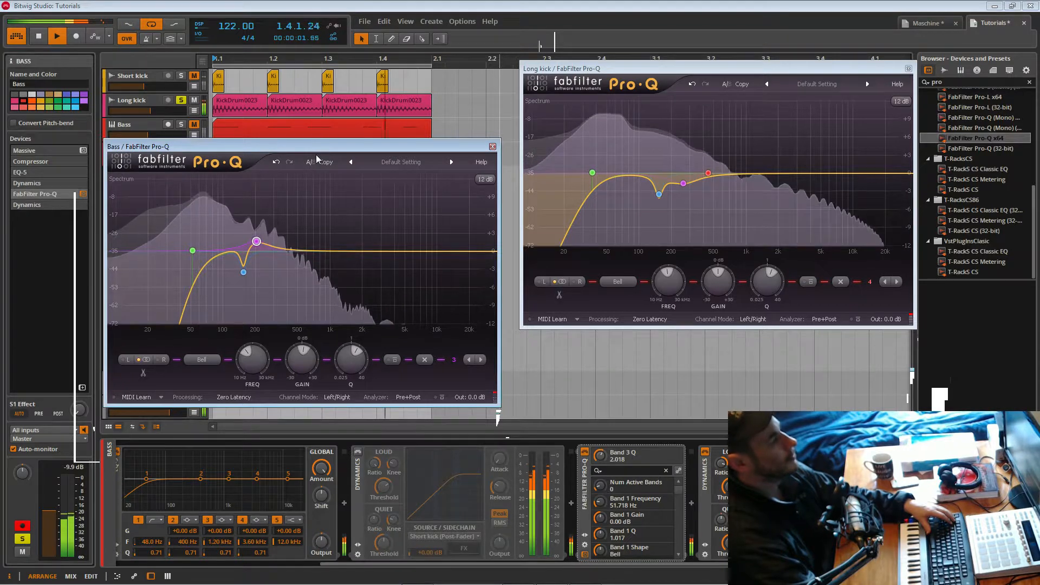
# Save the project and close the Bass and Long kick Pro-Q windows.
pyautogui.hotkey('ctrl', 's')
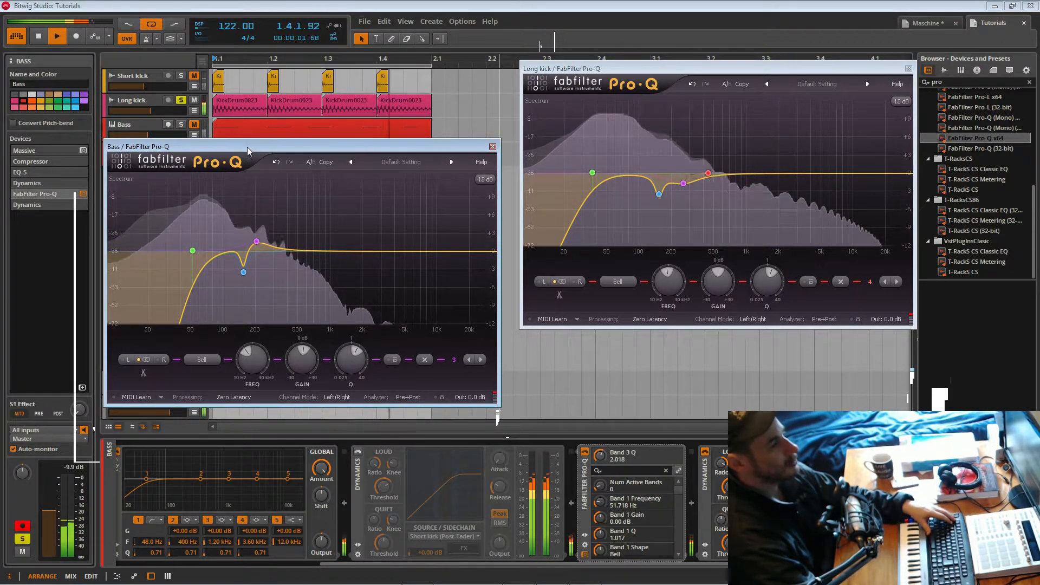
pyautogui.moveTo(248, 147); pyautogui.dragTo(263, 241)
pyautogui.moveTo(661, 68); pyautogui.dragTo(664, 209)
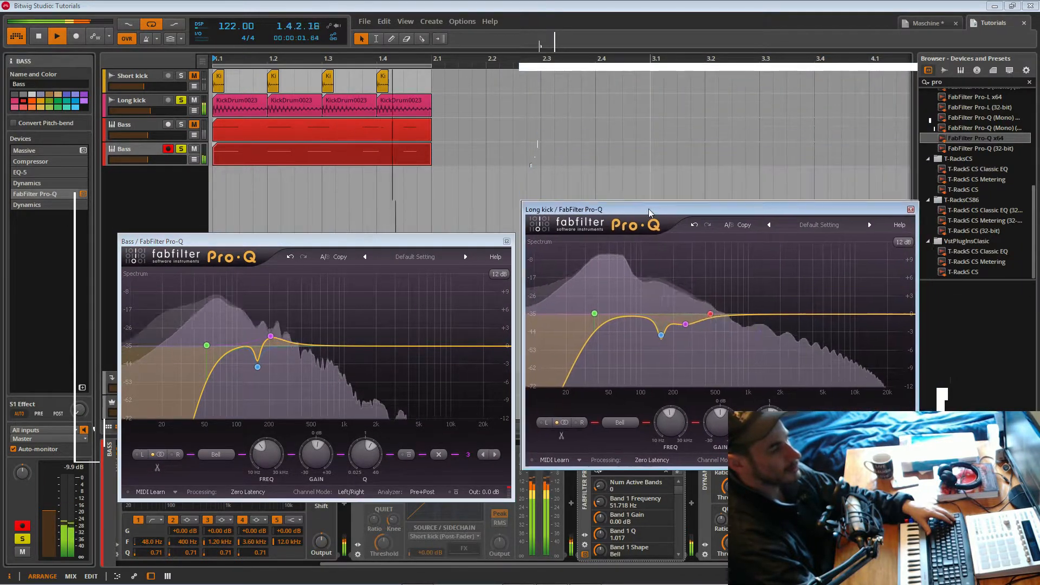
pyautogui.moveTo(384, 246); pyautogui.dragTo(387, 194)
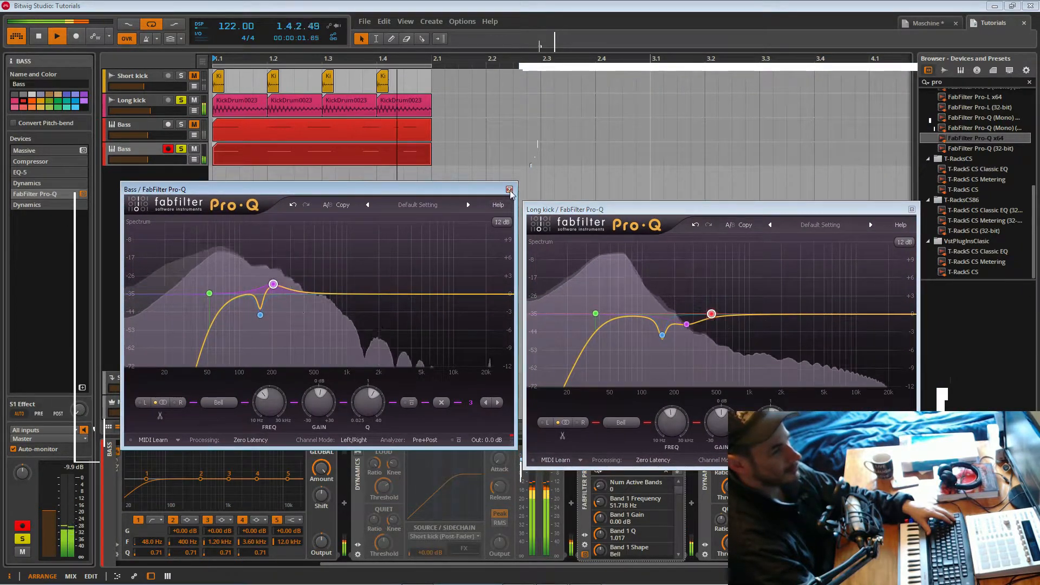
pyautogui.click(509, 190)
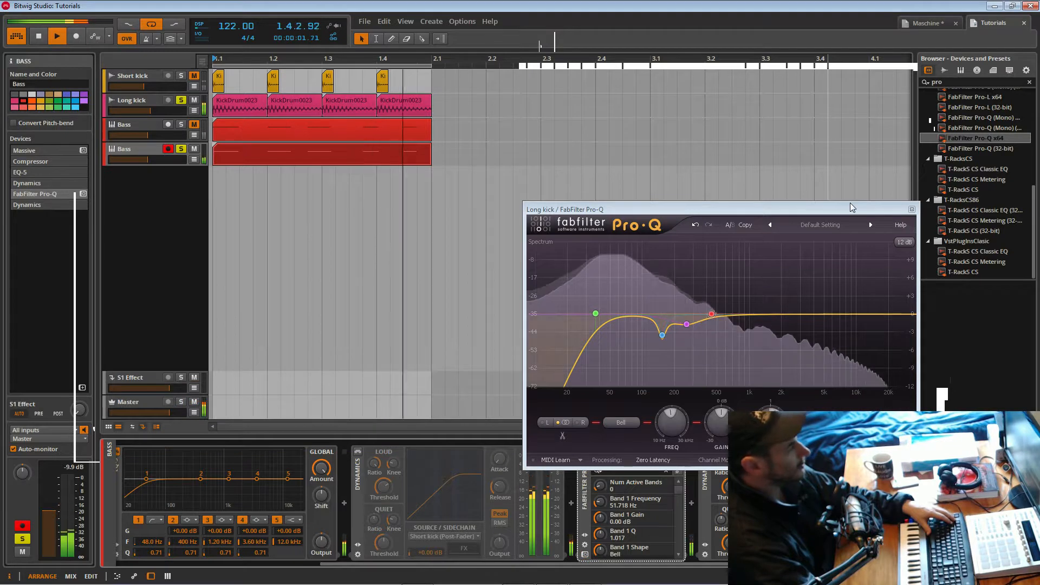
pyautogui.click(912, 209)
# Show the Long kick's device chain and compare the mix with its Compressor bypassed and active.
pyautogui.click(154, 102)
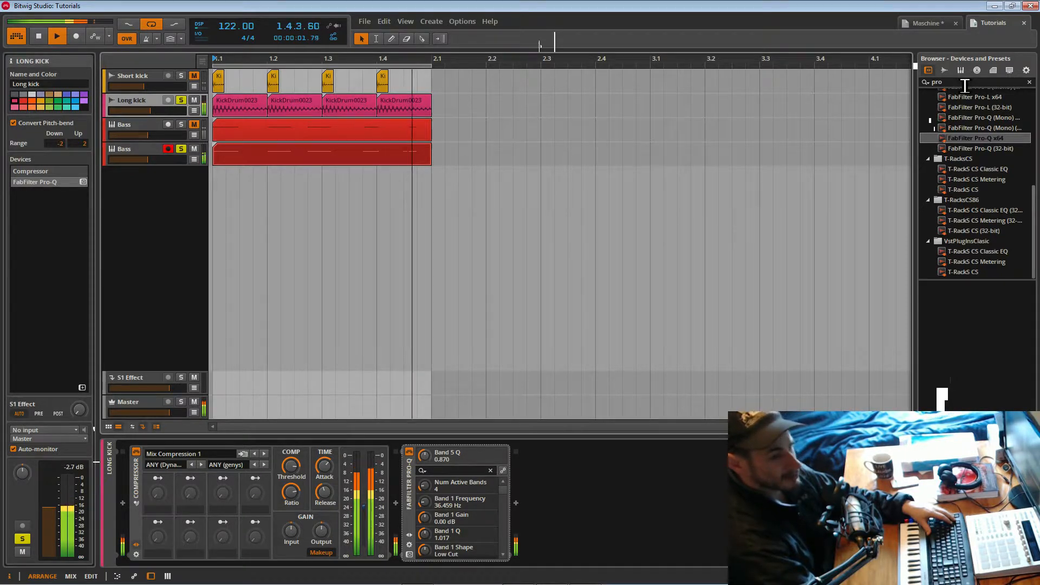
pyautogui.click(953, 81)
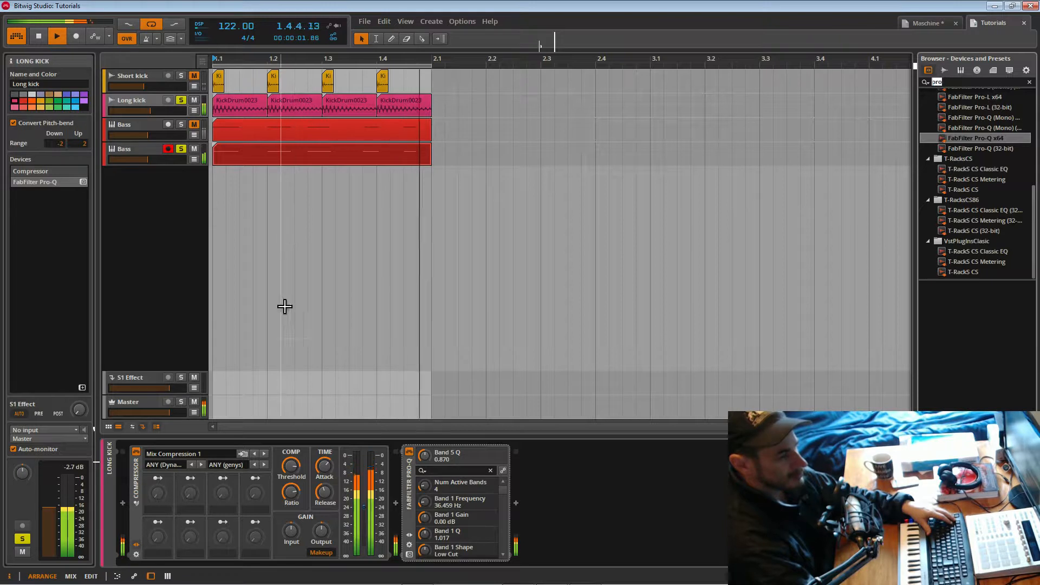
pyautogui.click(137, 453)
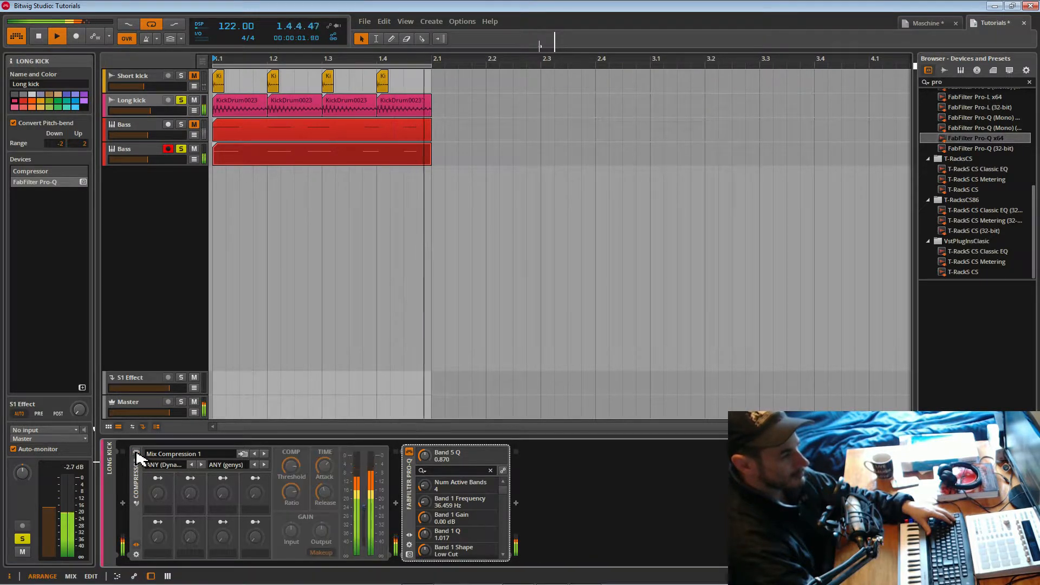
pyautogui.click(137, 454)
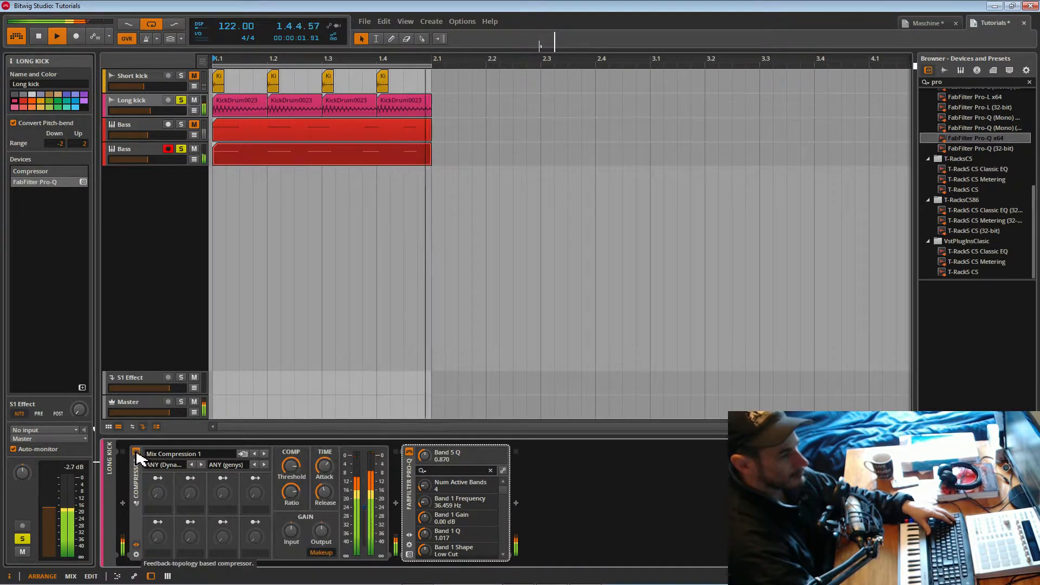
# Set the threshold of the Long kick's Compressor to -13.0 dB and save the project.
pyautogui.moveTo(319, 494); pyautogui.dragTo(319, 508)
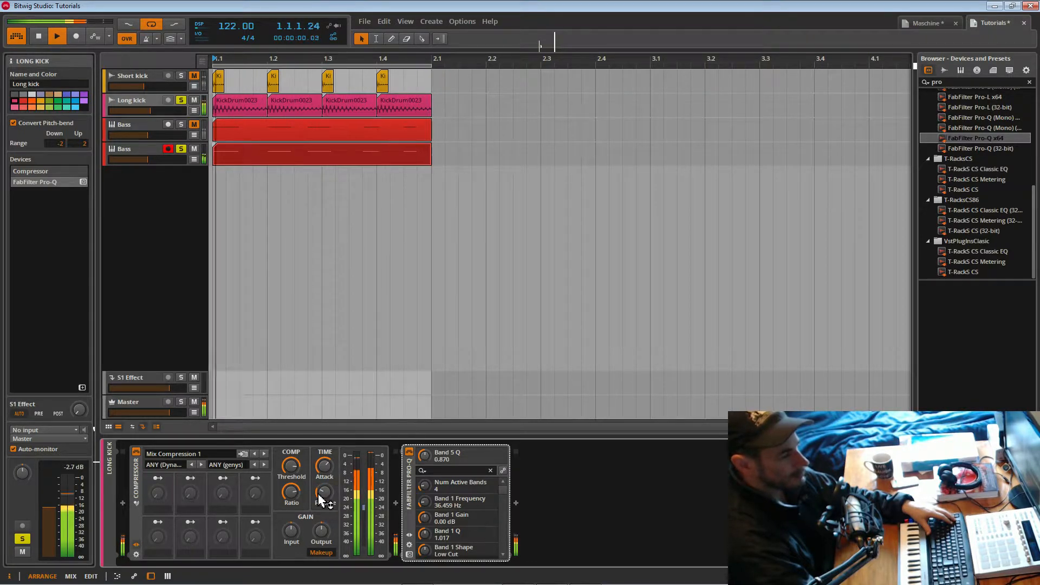
pyautogui.moveTo(322, 497); pyautogui.dragTo(293, 477)
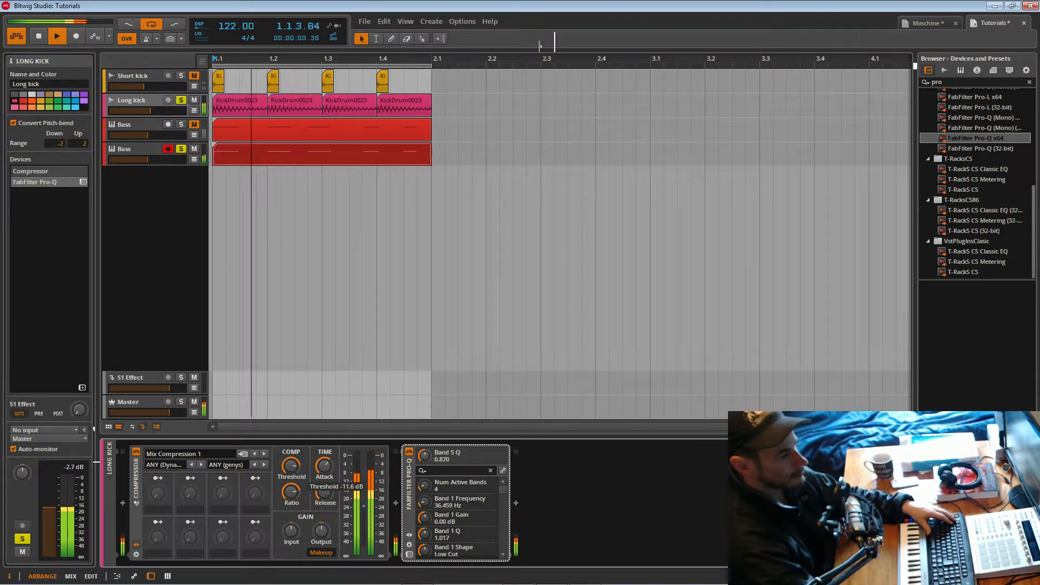
pyautogui.moveTo(293, 476)
pyautogui.mouseDown()
pyautogui.moveTo(290, 507)
pyautogui.moveTo(290, 470)
pyautogui.mouseUp()
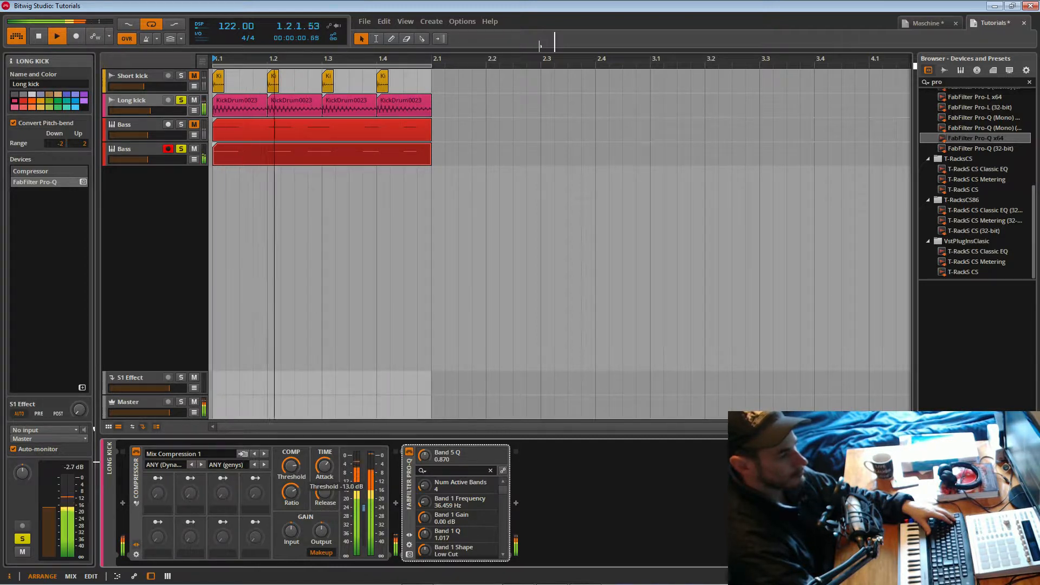
pyautogui.hotkey('ctrl', 's')
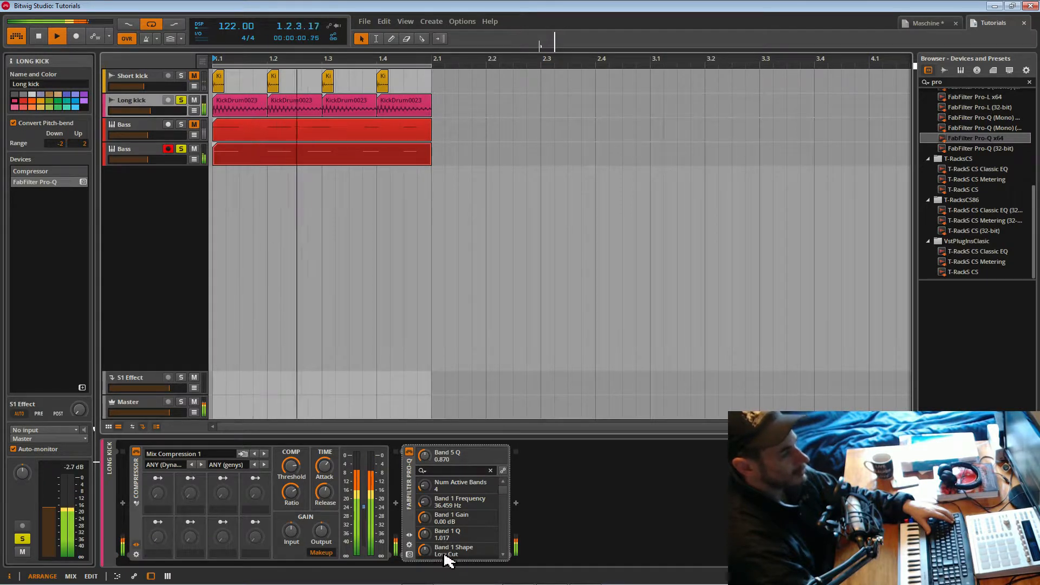
# Open the Pro-Q windows of the Long kick and the Massive Bass side by side and compare their curves.
pyautogui.click(410, 555)
pyautogui.click(144, 156)
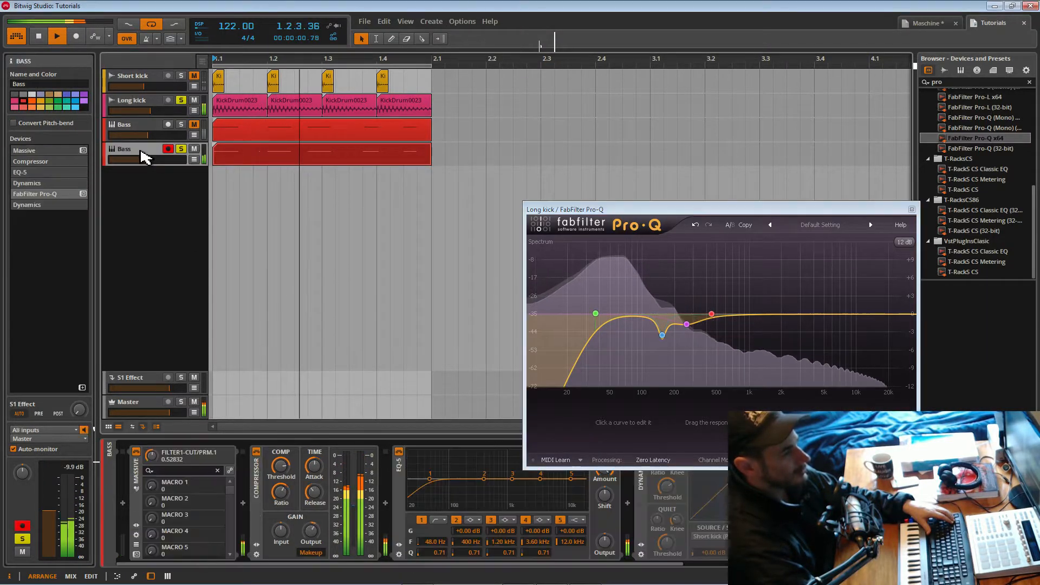
pyautogui.moveTo(670, 565); pyautogui.dragTo(894, 564)
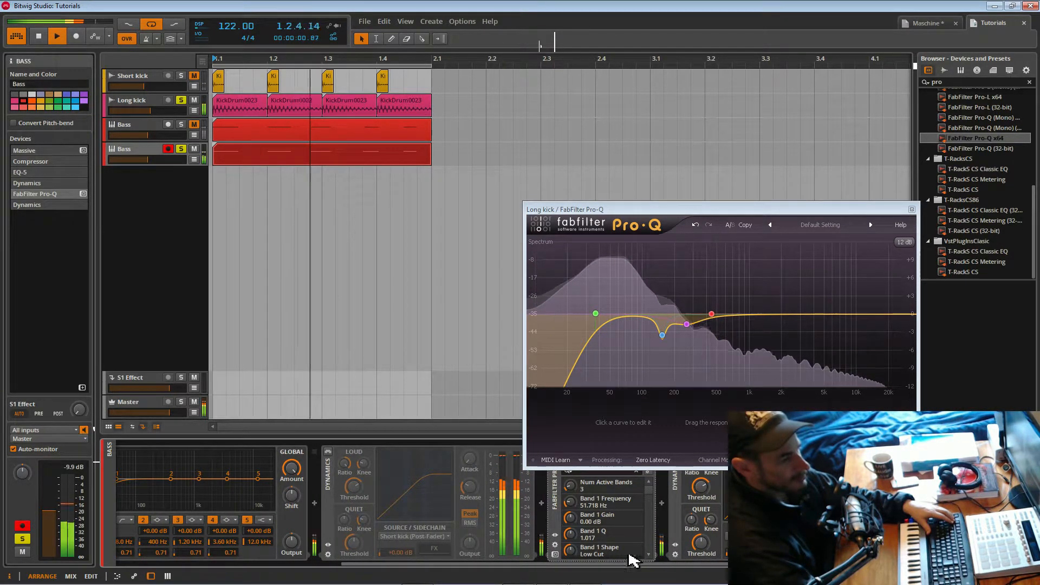
pyautogui.click(554, 554)
pyautogui.moveTo(367, 197); pyautogui.dragTo(352, 217)
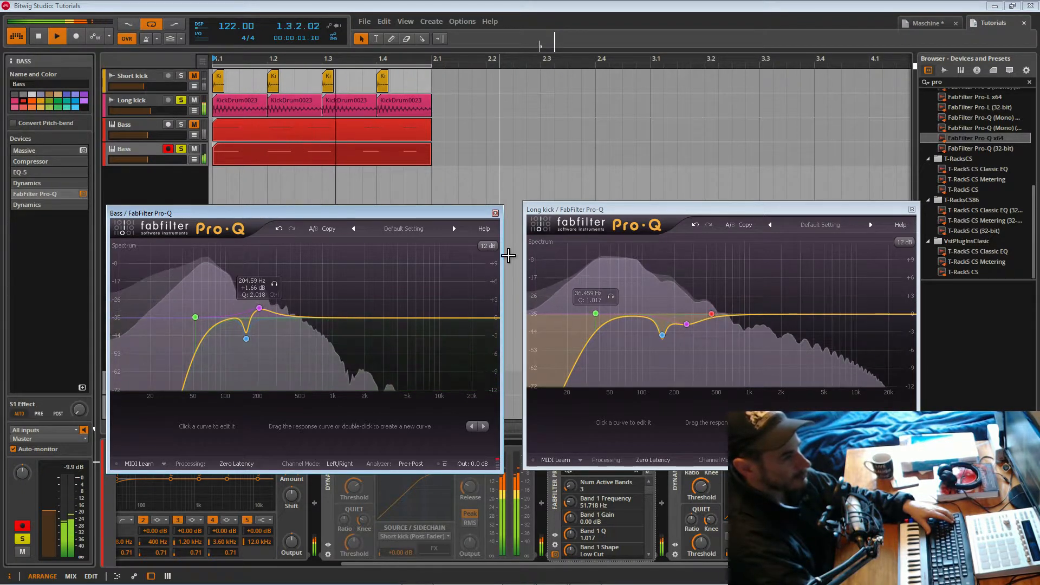
pyautogui.moveTo(402, 216); pyautogui.dragTo(411, 203)
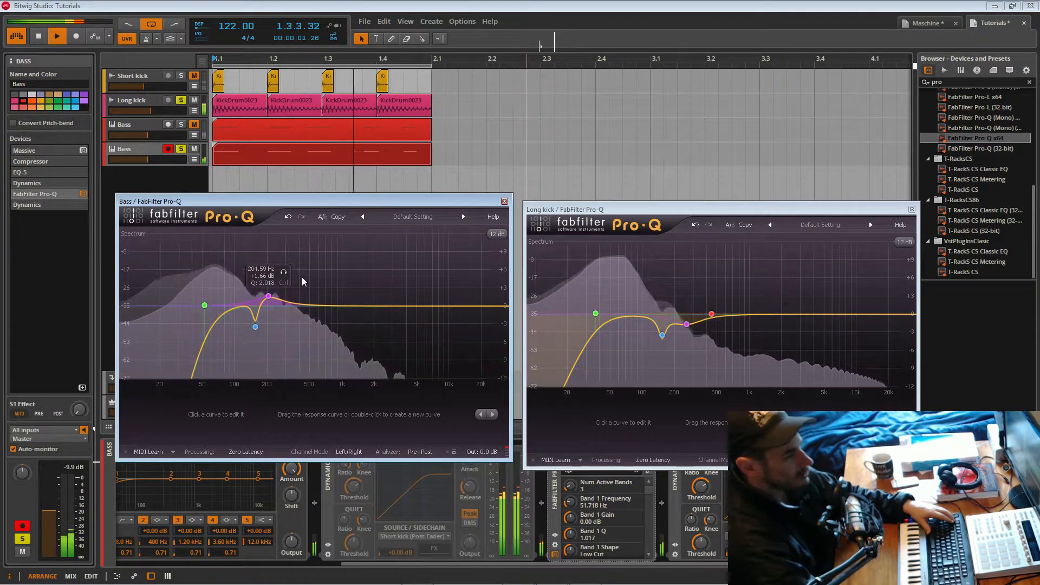
# Close both Pro-Q windows and save the project again.
pyautogui.click(503, 203)
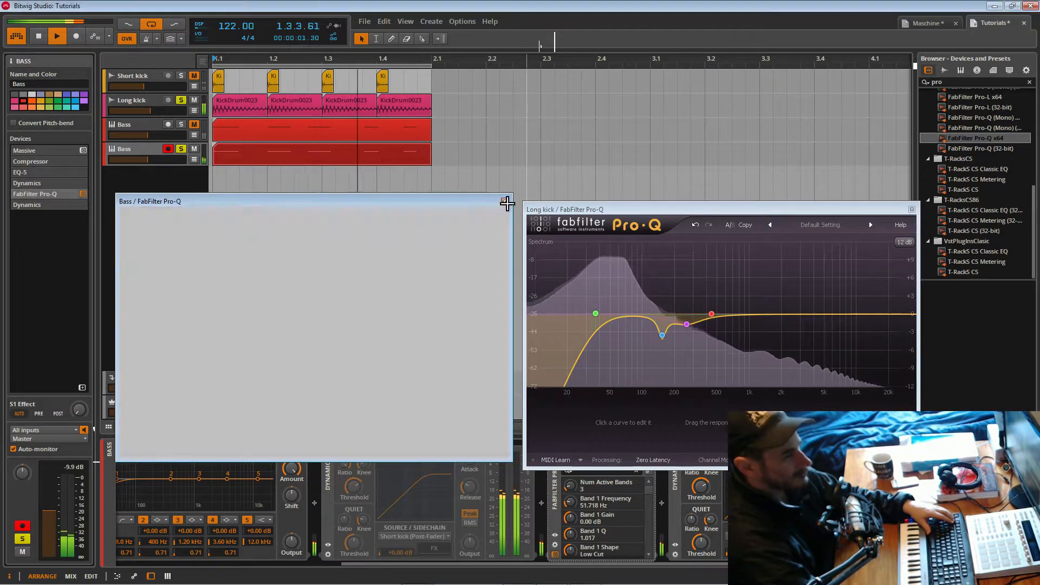
pyautogui.click(912, 209)
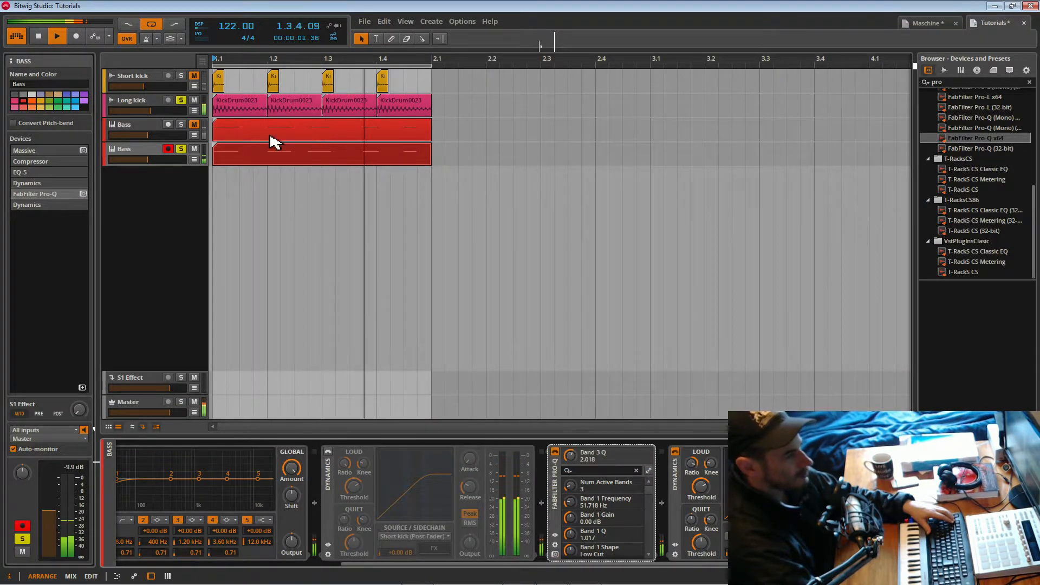
pyautogui.hotkey('ctrl', 's')
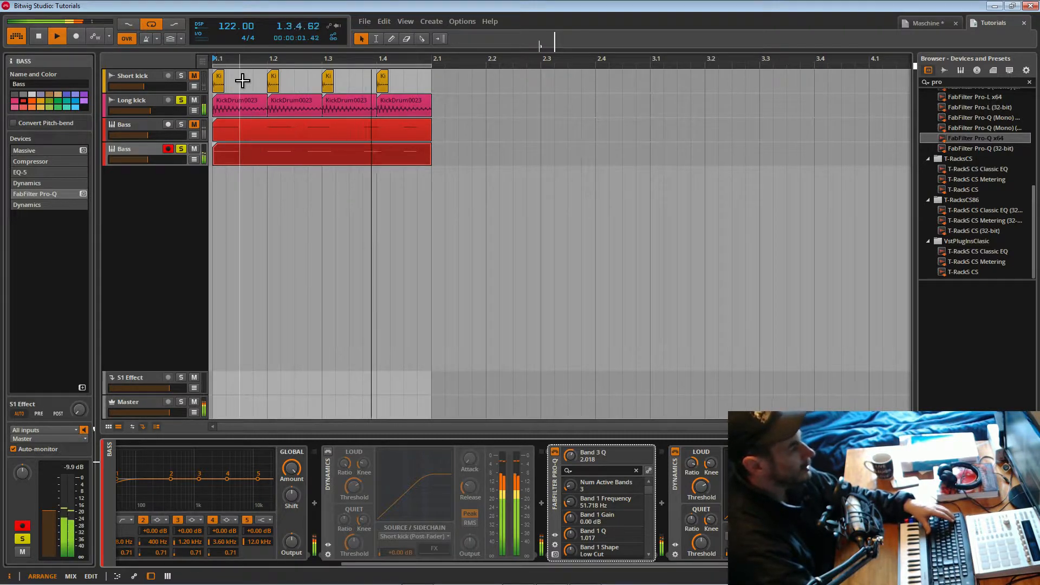
# Switch the solo from the Massive Bass to the Sonic Academy Bass above it and select that track's clip.
pyautogui.click(182, 149)
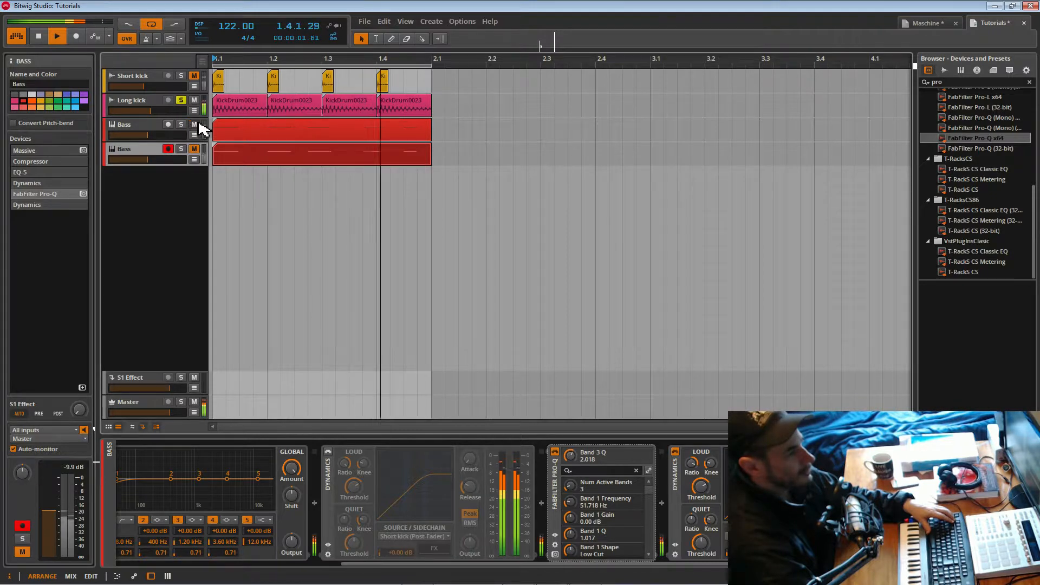
pyautogui.click(153, 132)
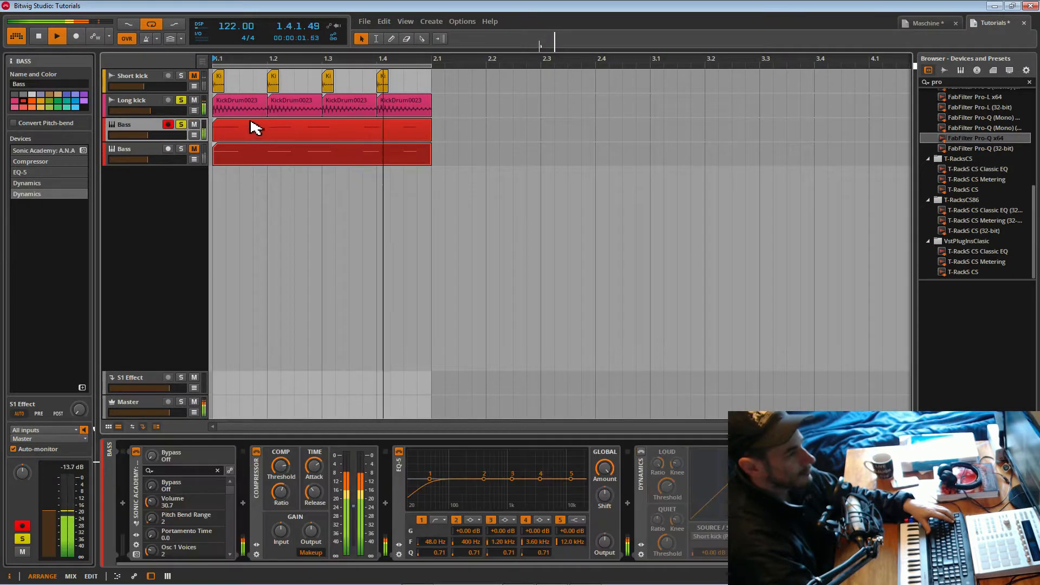
pyautogui.click(252, 128)
# Audition the Sonic Academy Bass with its Short kick sidechain Dynamics, leaving only the Long kick sidechain Dynamics active.
pyautogui.moveTo(598, 563); pyautogui.dragTo(752, 555)
pyautogui.click(677, 452)
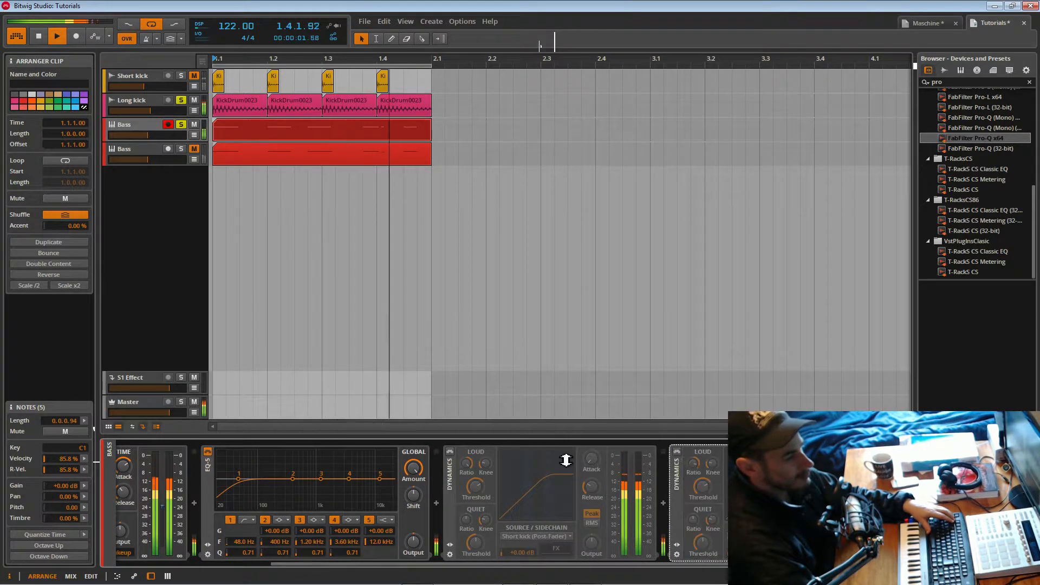
pyautogui.click(450, 451)
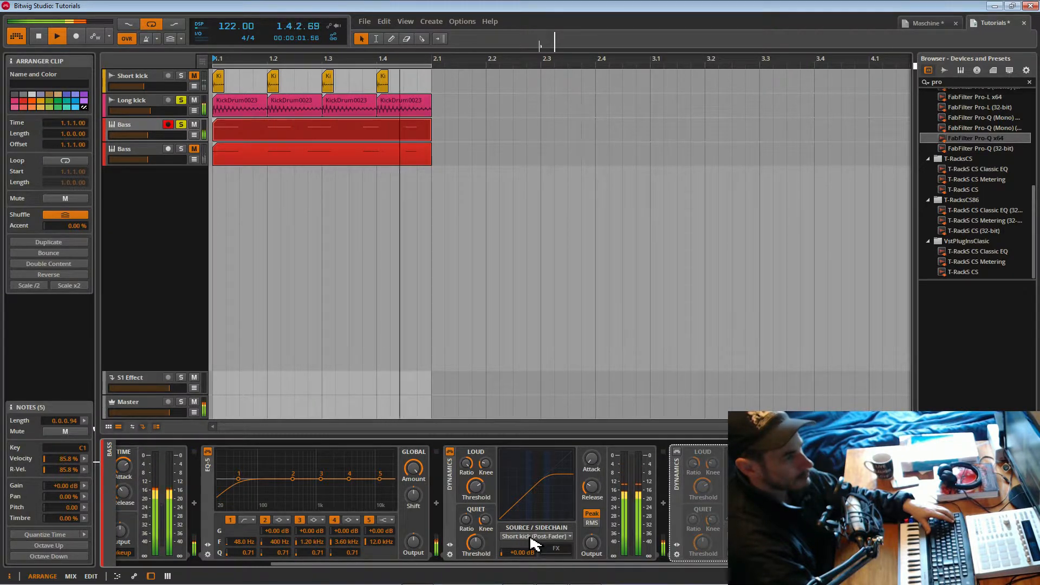
pyautogui.click(450, 452)
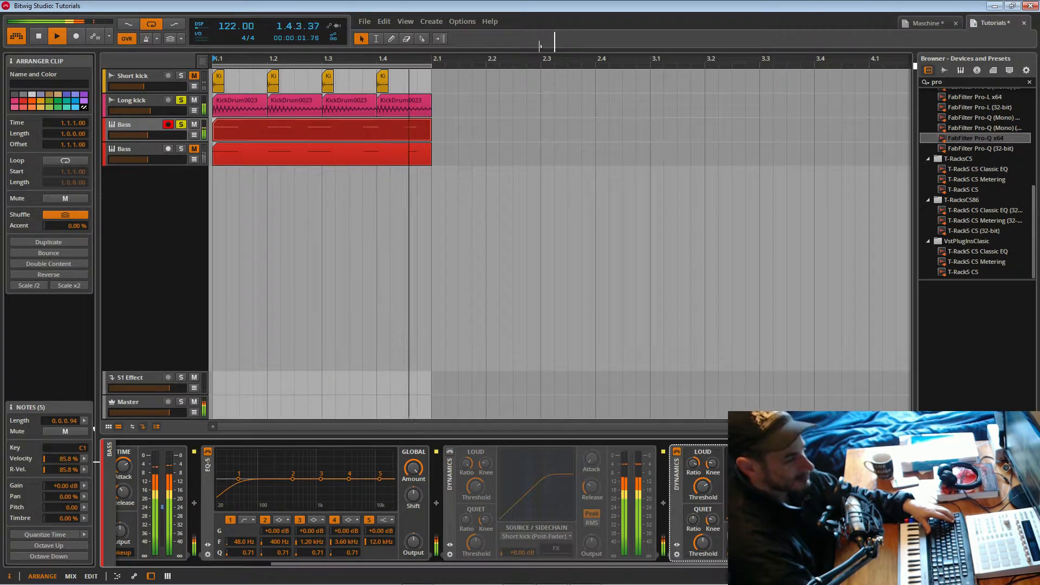
pyautogui.moveTo(623, 563); pyautogui.dragTo(700, 558)
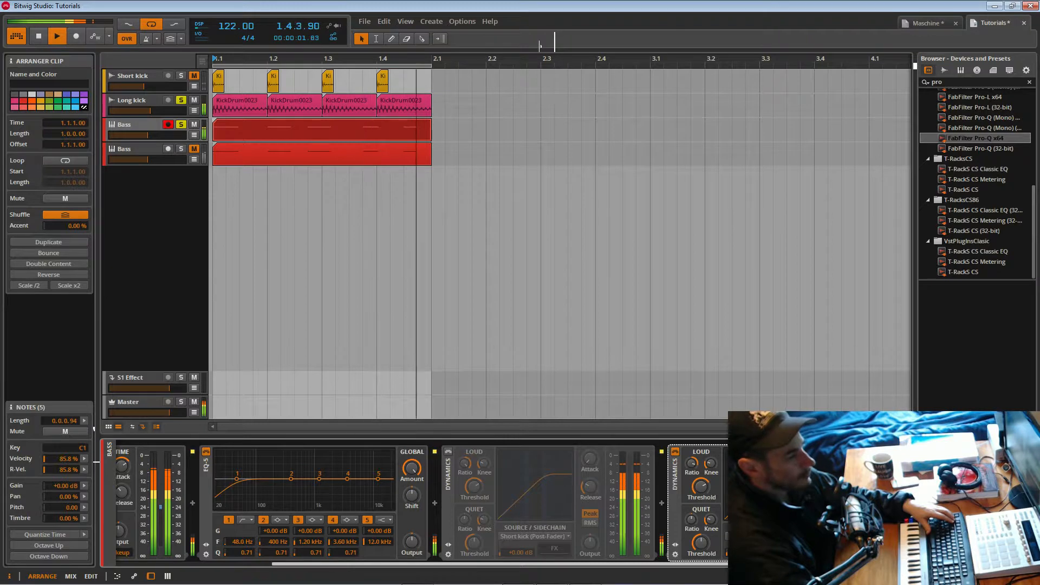
pyautogui.moveTo(621, 564); pyautogui.dragTo(523, 563)
# Open the Long kick's Pro-Q window and place it above the device chain.
pyautogui.click(178, 105)
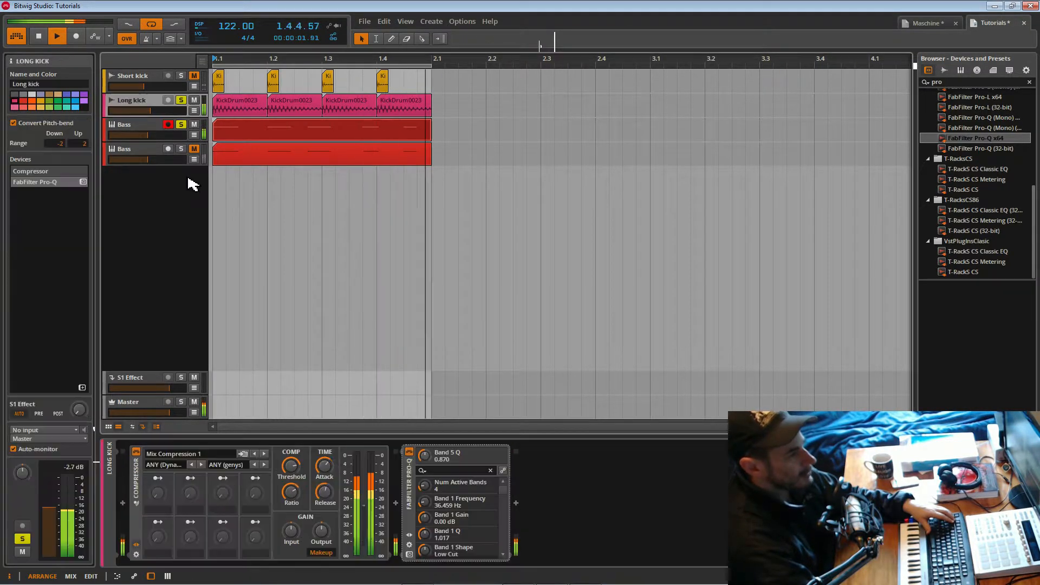
pyautogui.click(410, 554)
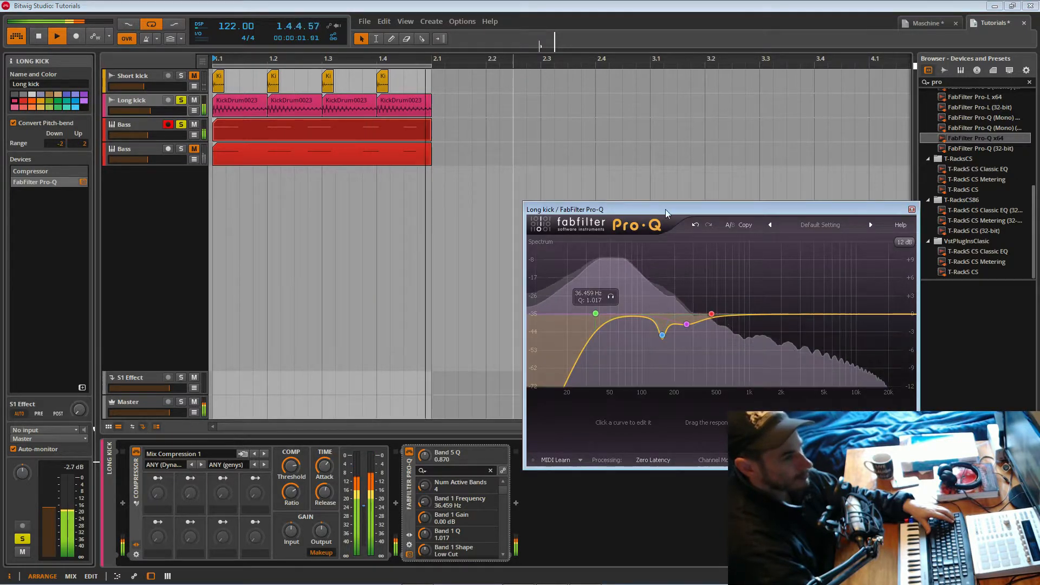
pyautogui.moveTo(650, 112); pyautogui.dragTo(649, 87)
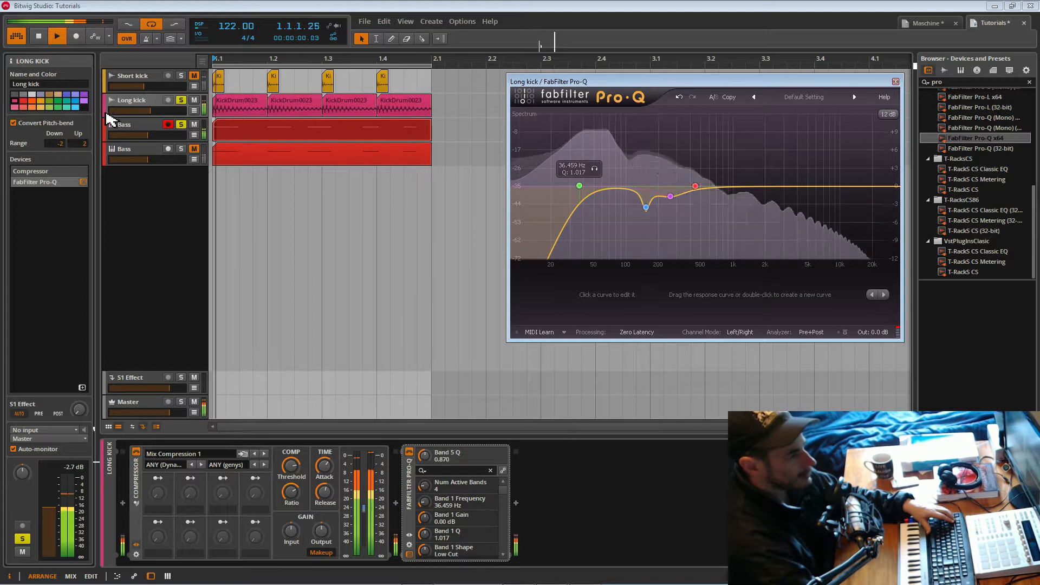
# Delete the EQ-5 device from the Sonic Academy Bass track.
pyautogui.click(143, 131)
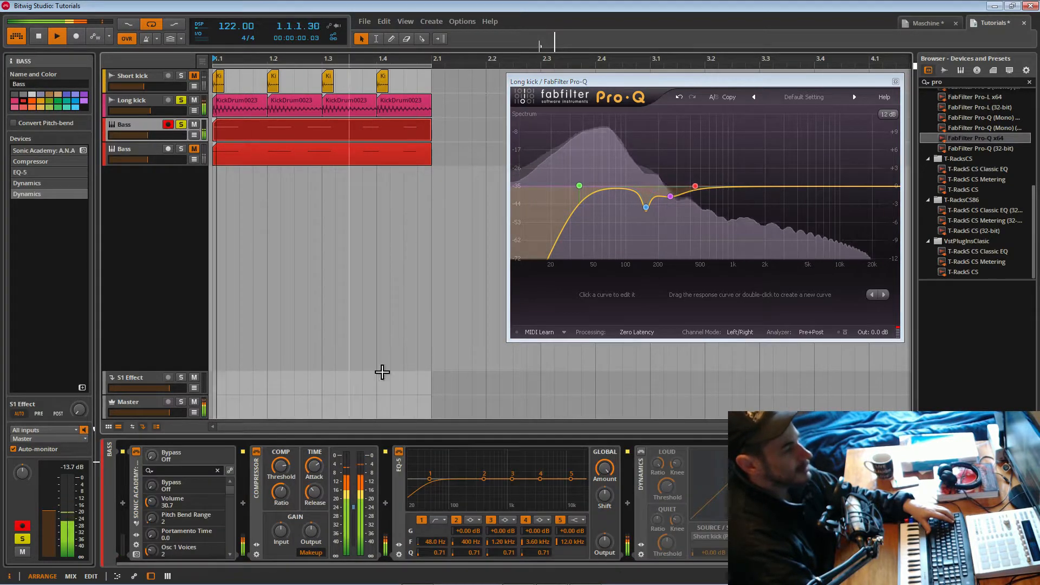
pyautogui.moveTo(607, 565); pyautogui.dragTo(762, 565)
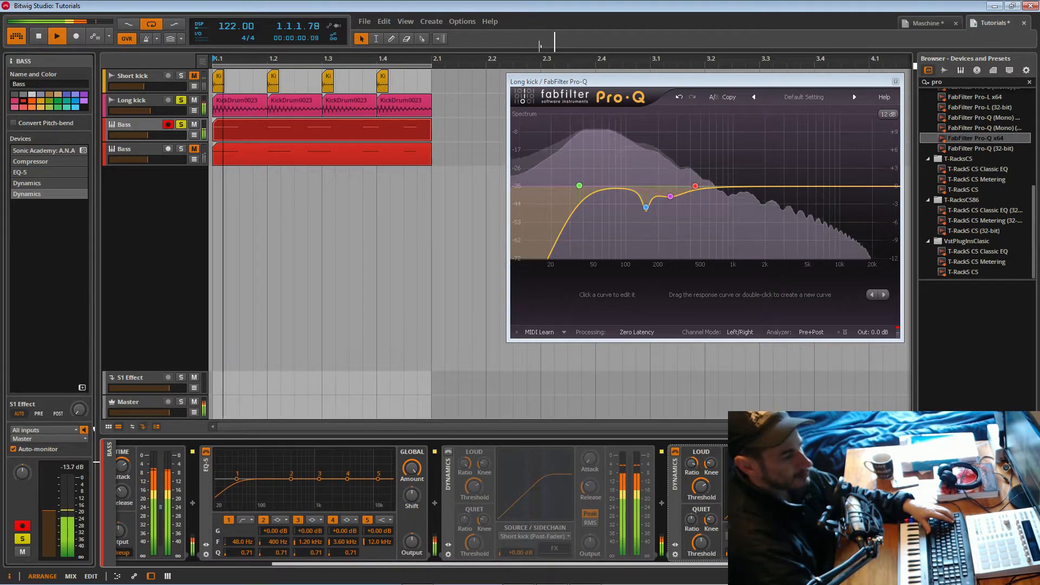
pyautogui.click(212, 470)
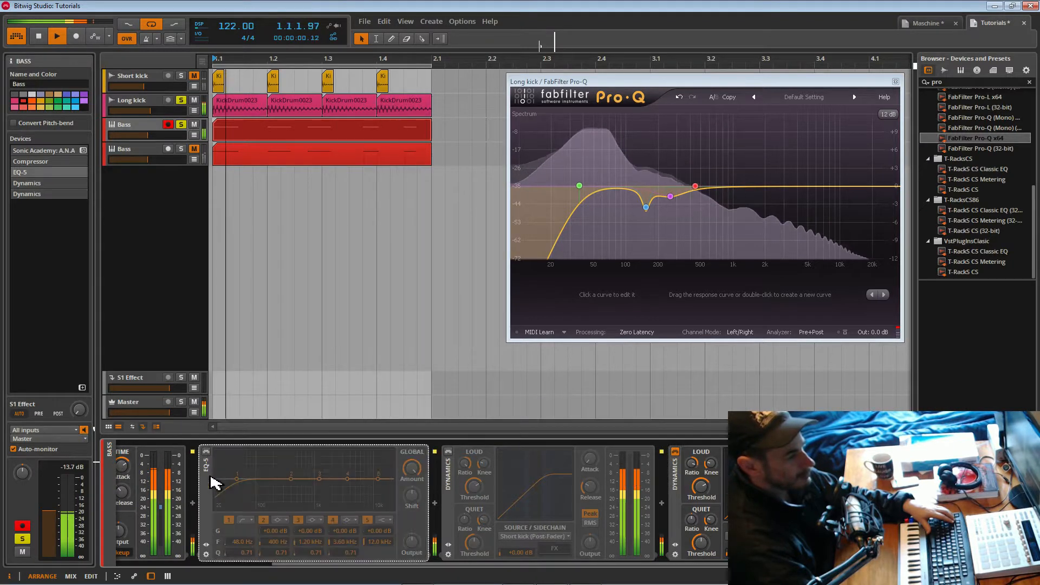
pyautogui.press('Delete')
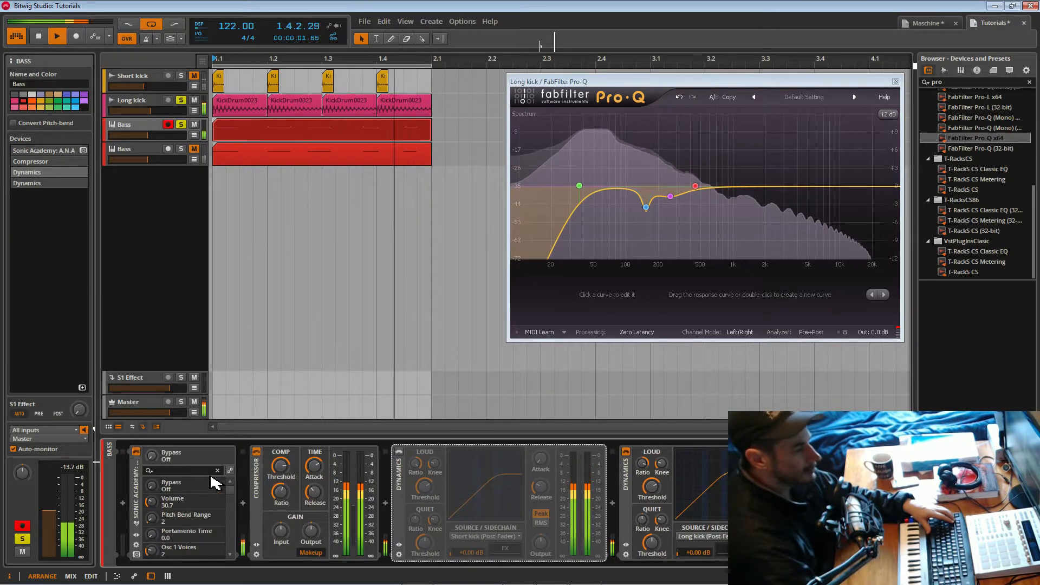
# Add FabFilter Pro-Q x64 to the Sonic Academy Bass and place it between the Compressor and the first Dynamics.
pyautogui.doubleClick(948, 139)
pyautogui.moveTo(811, 492); pyautogui.dragTo(575, 492)
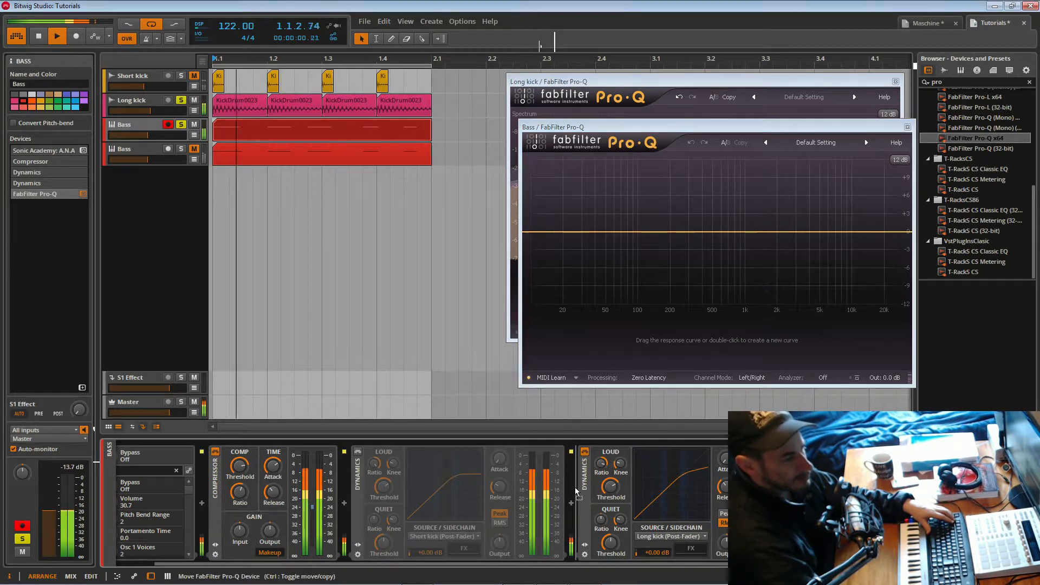
pyautogui.moveTo(362, 508); pyautogui.dragTo(363, 507)
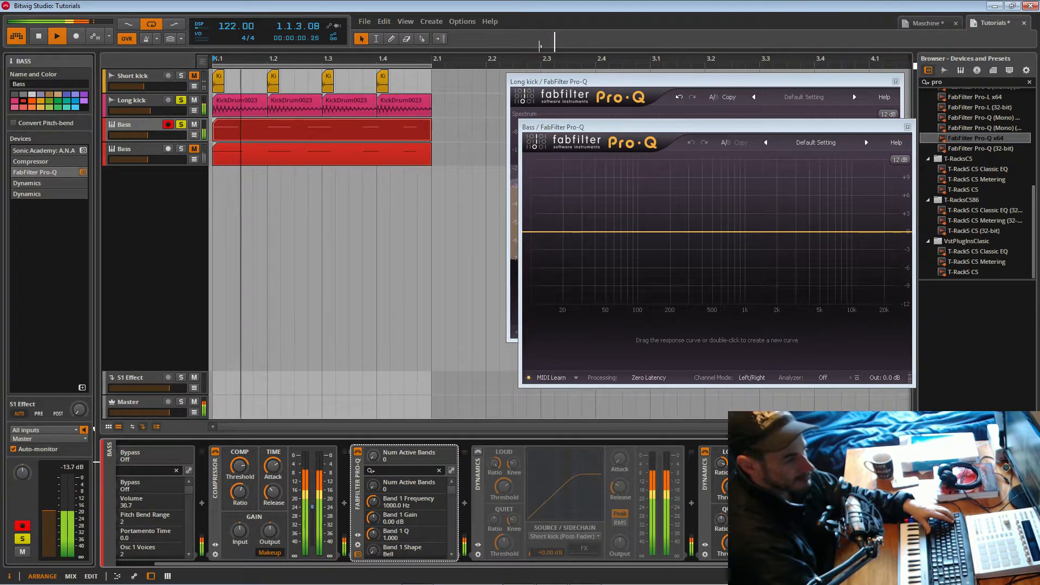
# Place the Sonic Academy Bass Pro-Q window beside the Long kick's Pro-Q and set its analyzer to Pre+Post.
pyautogui.moveTo(687, 127); pyautogui.dragTo(273, 207)
pyautogui.click(409, 456)
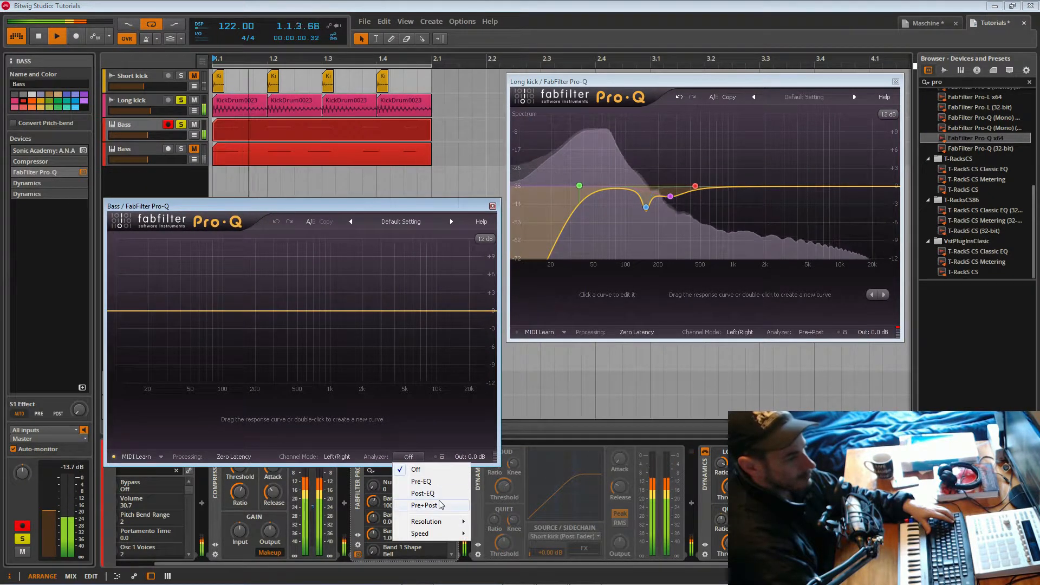
pyautogui.click(424, 505)
pyautogui.moveTo(345, 210)
pyautogui.mouseDown()
pyautogui.moveTo(349, 225)
pyautogui.moveTo(346, 211)
pyautogui.mouseUp()
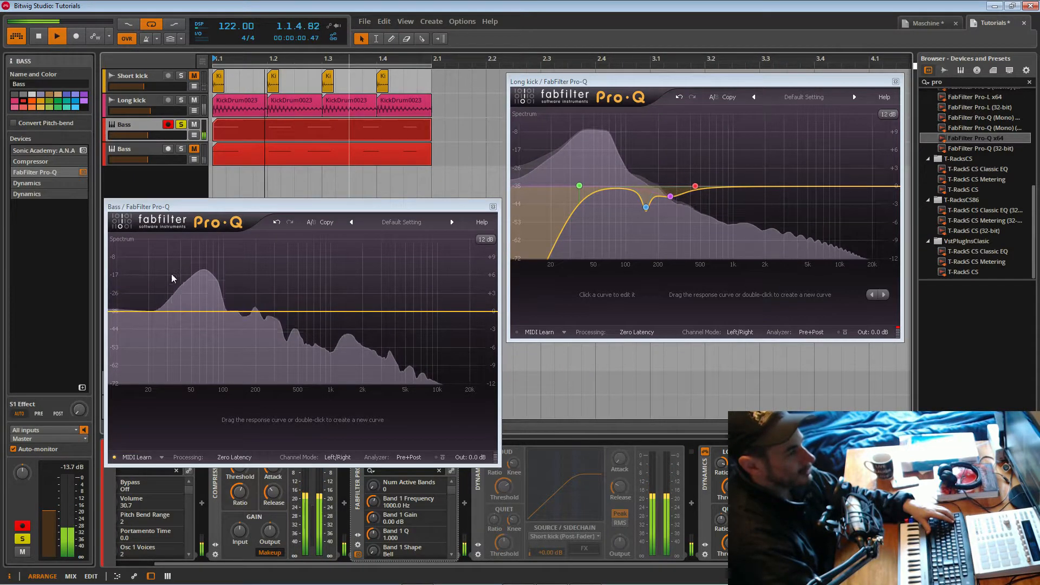
# Add a 24 dB/oct Low Cut band at about 29 Hz with a Q of about 1.02 to the bass Pro-Q.
pyautogui.doubleClick(116, 312)
pyautogui.moveTo(115, 313); pyautogui.dragTo(166, 314)
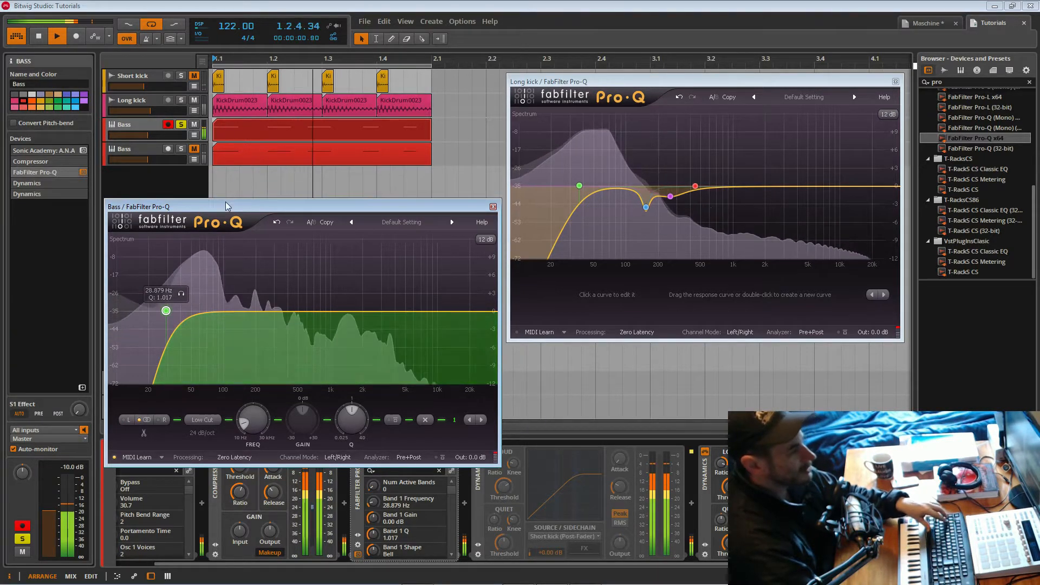
pyautogui.moveTo(224, 206); pyautogui.dragTo(222, 210)
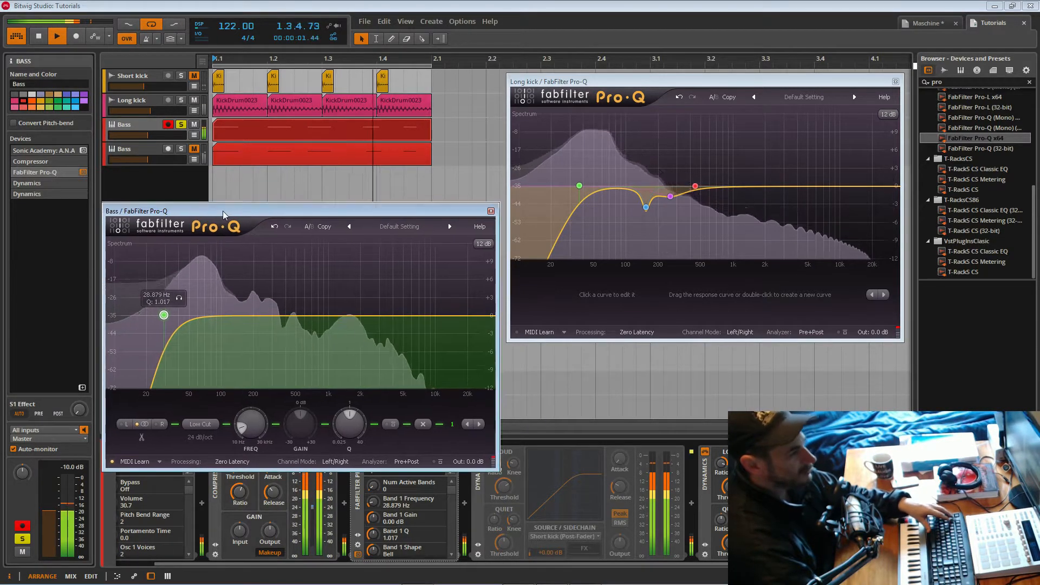
pyautogui.click(179, 299)
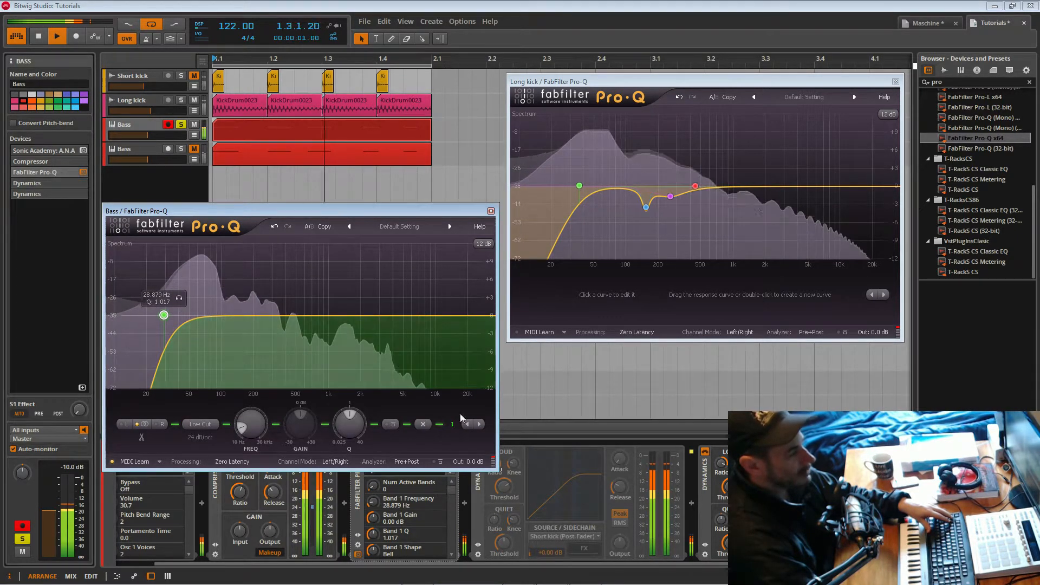
# Compare the Sonic Academy Bass with its Pro-Q bypassed and active, moving the plugin window clear of the device chain.
pyautogui.moveTo(416, 210); pyautogui.dragTo(420, 182)
pyautogui.click(358, 453)
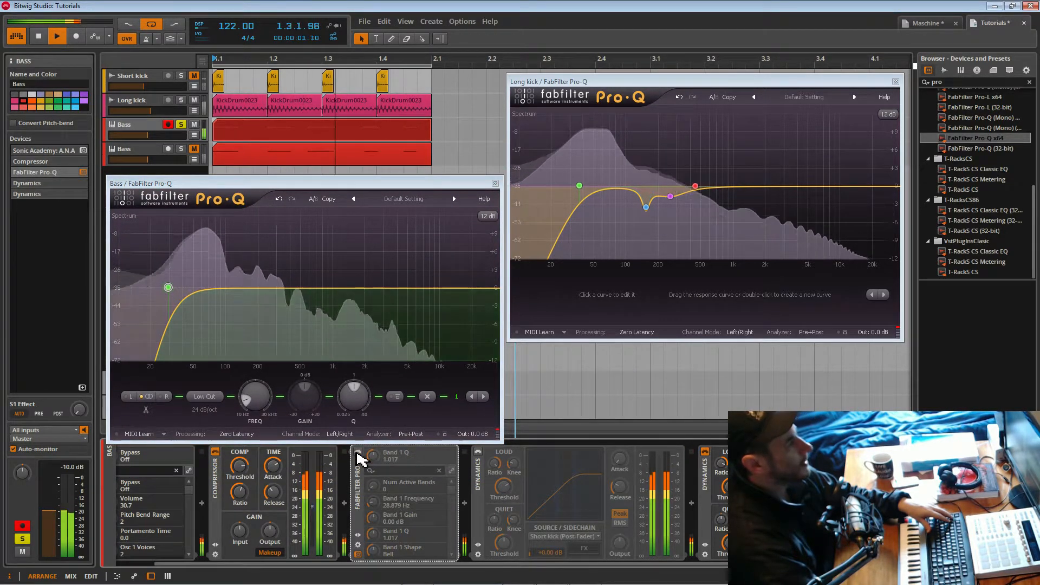
pyautogui.click(358, 452)
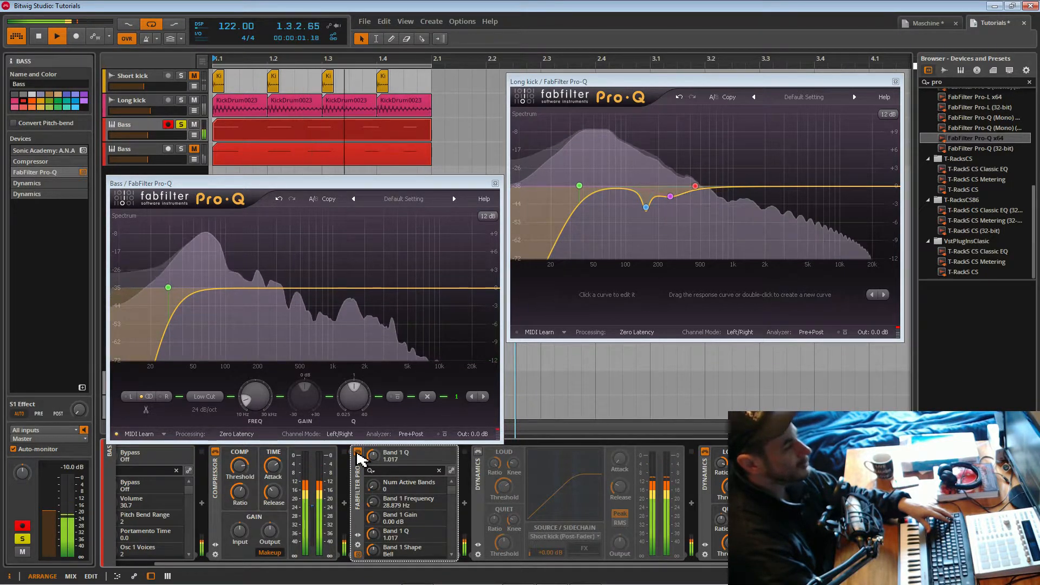
# Solo the Long kick together with the Sonic Academy Bass and compare the pair with the bass Pro-Q bypassed and active.
pyautogui.click(181, 100)
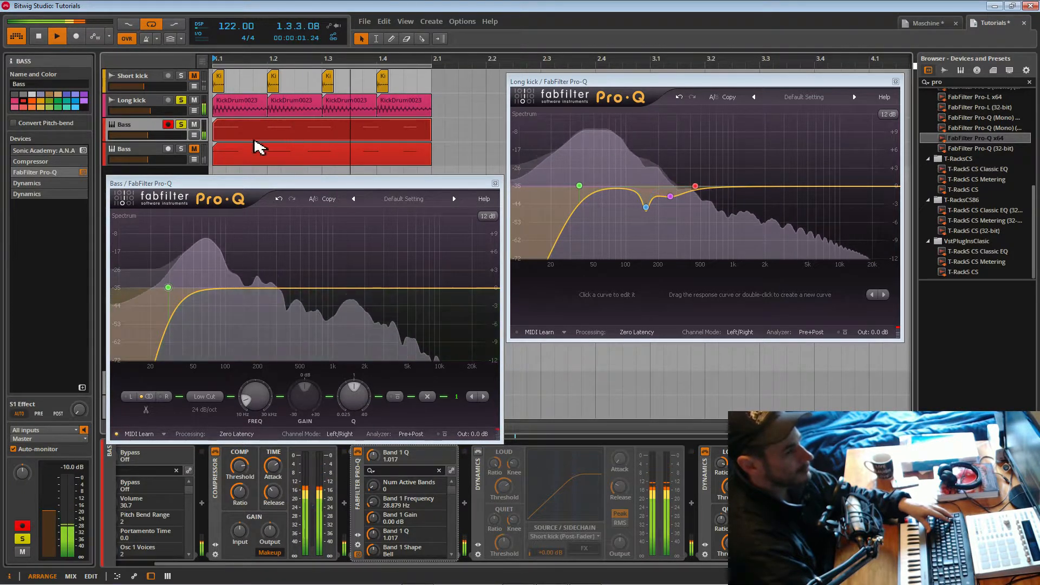
pyautogui.moveTo(291, 188); pyautogui.dragTo(326, 257)
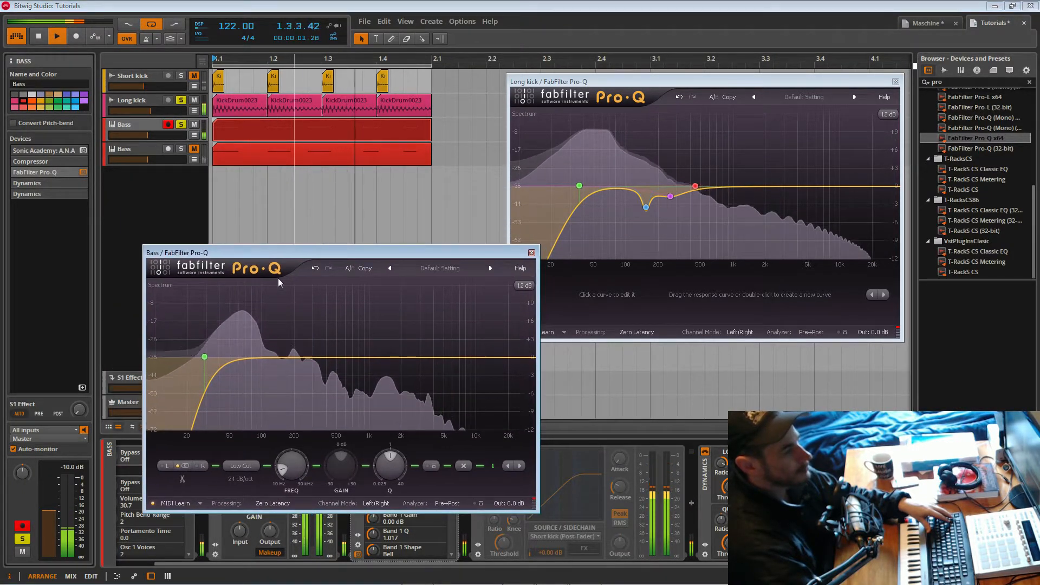
pyautogui.moveTo(434, 251); pyautogui.dragTo(755, 282)
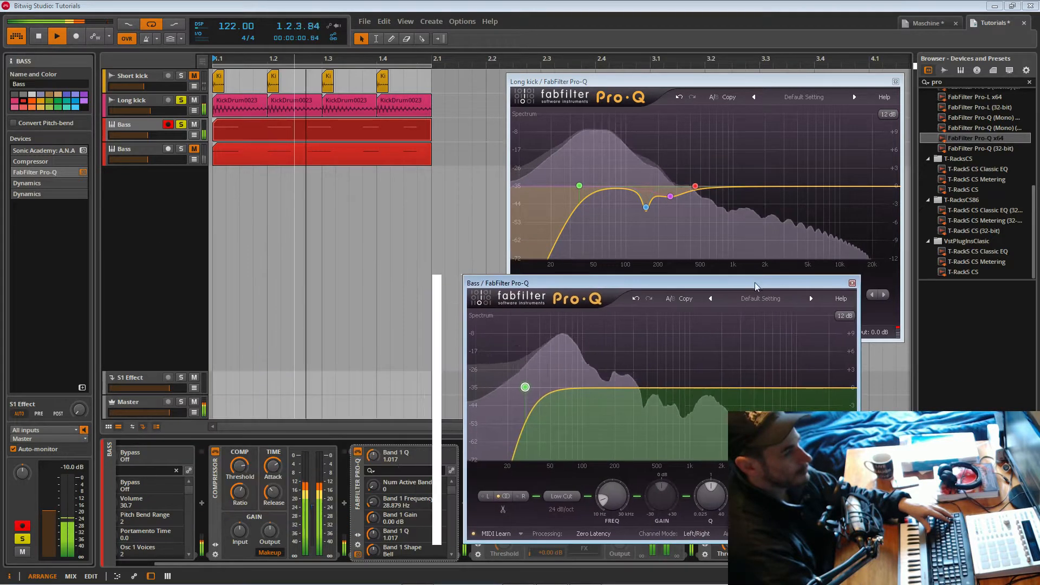
pyautogui.click(359, 453)
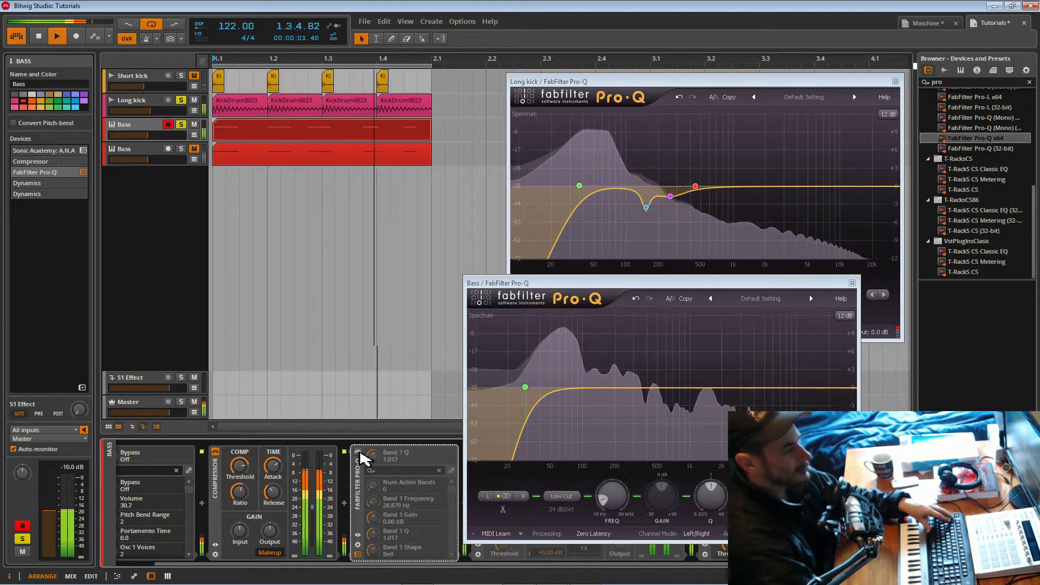
pyautogui.click(358, 452)
pyautogui.click(359, 453)
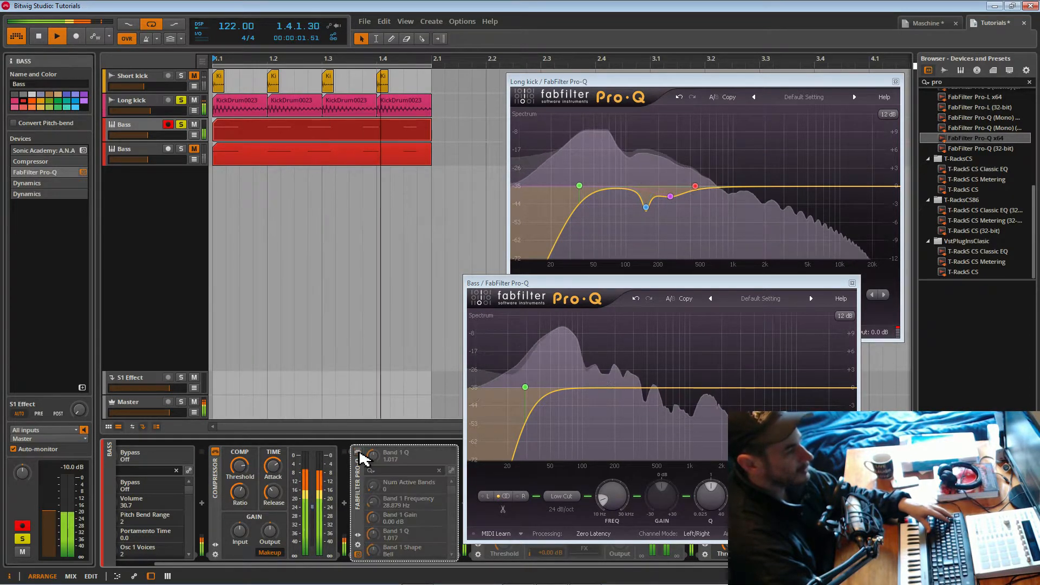
# Add a narrow Bell cut of about -3.5 dB at about 130 Hz with Q 10.7 to the bass Pro-Q.
pyautogui.moveTo(651, 280); pyautogui.dragTo(281, 205)
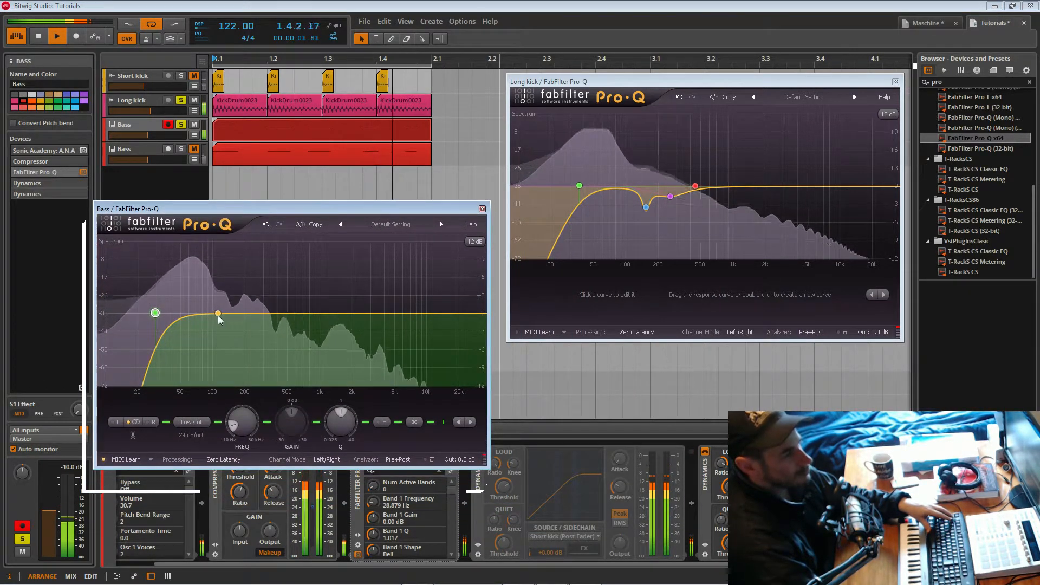
pyautogui.moveTo(228, 319); pyautogui.dragTo(229, 273)
pyautogui.moveTo(340, 421); pyautogui.dragTo(337, 394)
pyautogui.moveTo(230, 274)
pyautogui.mouseDown()
pyautogui.moveTo(227, 250)
pyautogui.moveTo(244, 268)
pyautogui.moveTo(225, 271)
pyautogui.moveTo(240, 270)
pyautogui.mouseUp()
pyautogui.moveTo(304, 430); pyautogui.dragTo(298, 431)
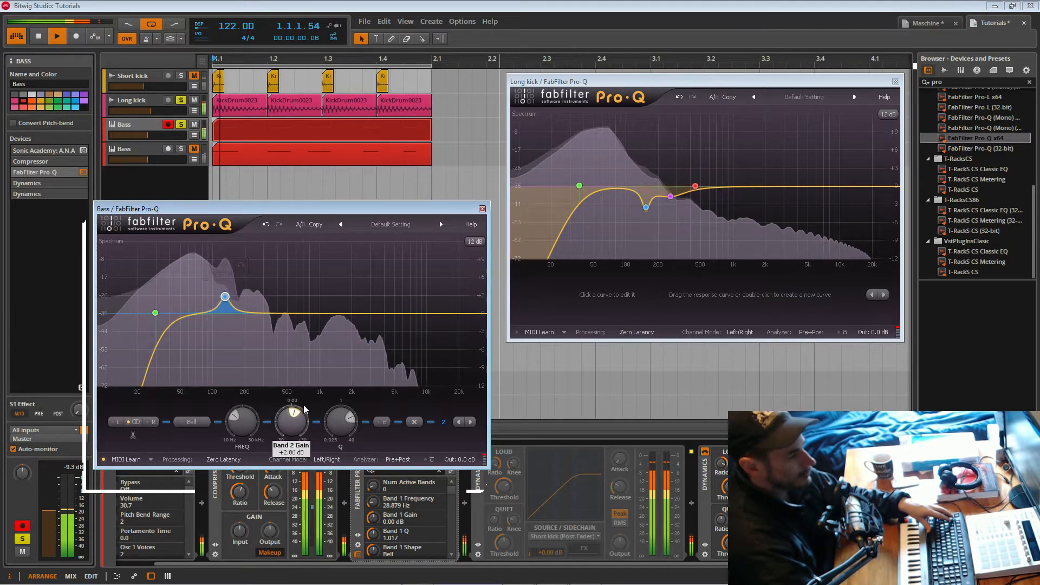
pyautogui.moveTo(322, 380); pyautogui.dragTo(296, 427)
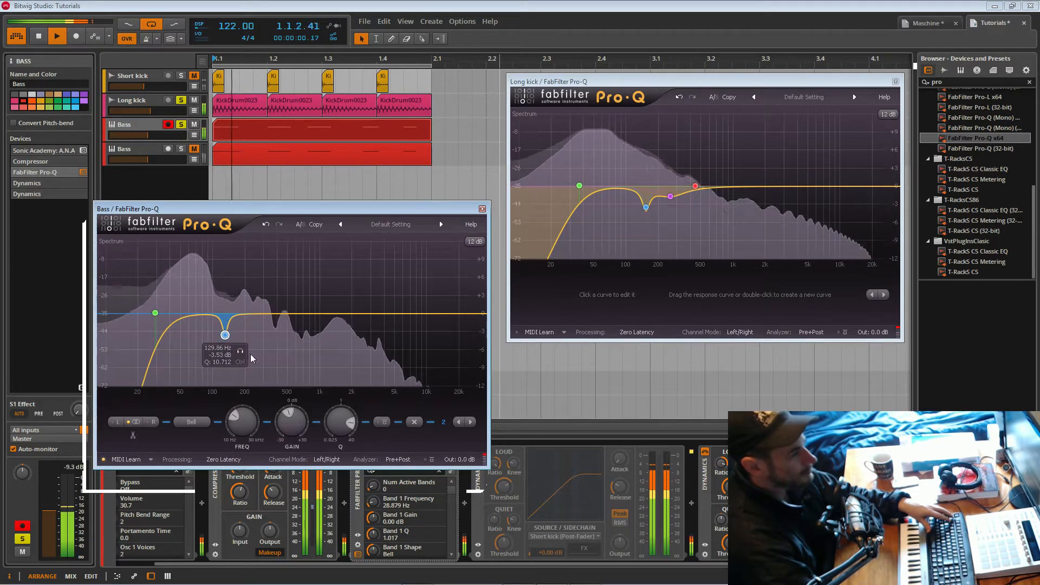
pyautogui.click(240, 352)
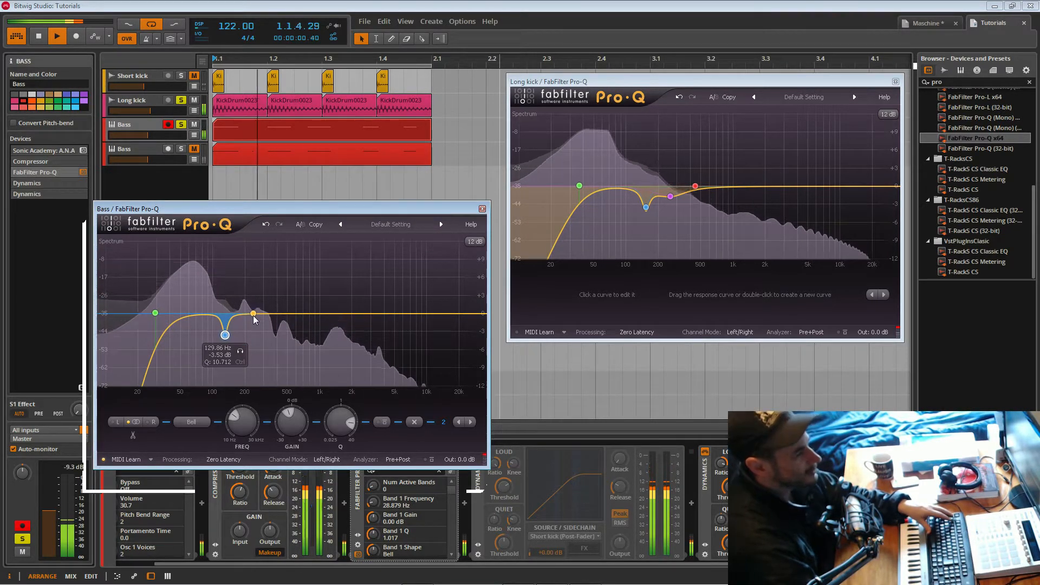
# Add a Bell boost of +1.47 dB at about 155 Hz with Q 1.613 to the bass Pro-Q and save the project.
pyautogui.moveTo(254, 314); pyautogui.dragTo(253, 290)
pyautogui.moveTo(339, 424); pyautogui.dragTo(339, 415)
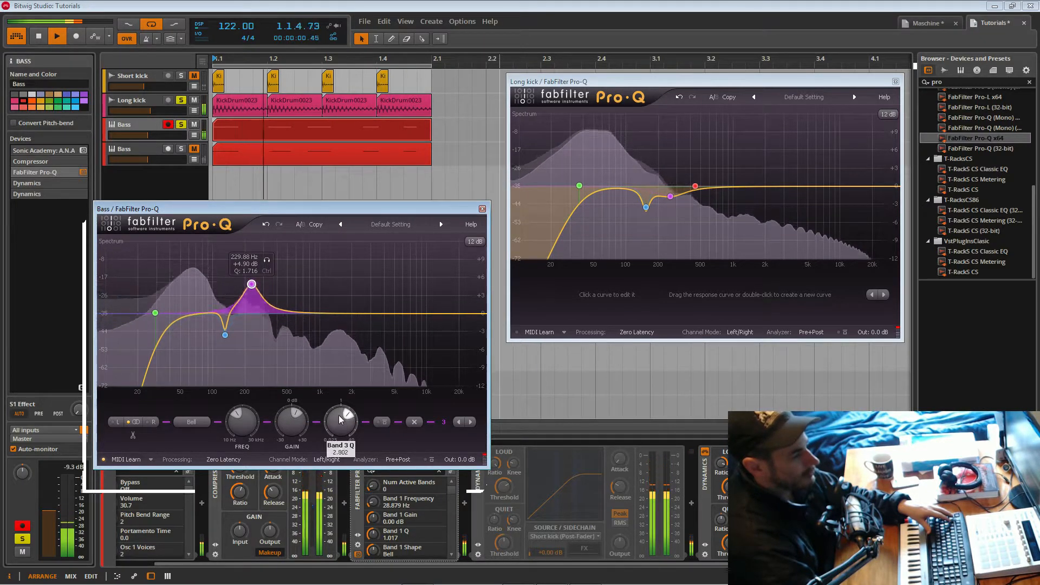
pyautogui.moveTo(251, 284); pyautogui.dragTo(248, 248)
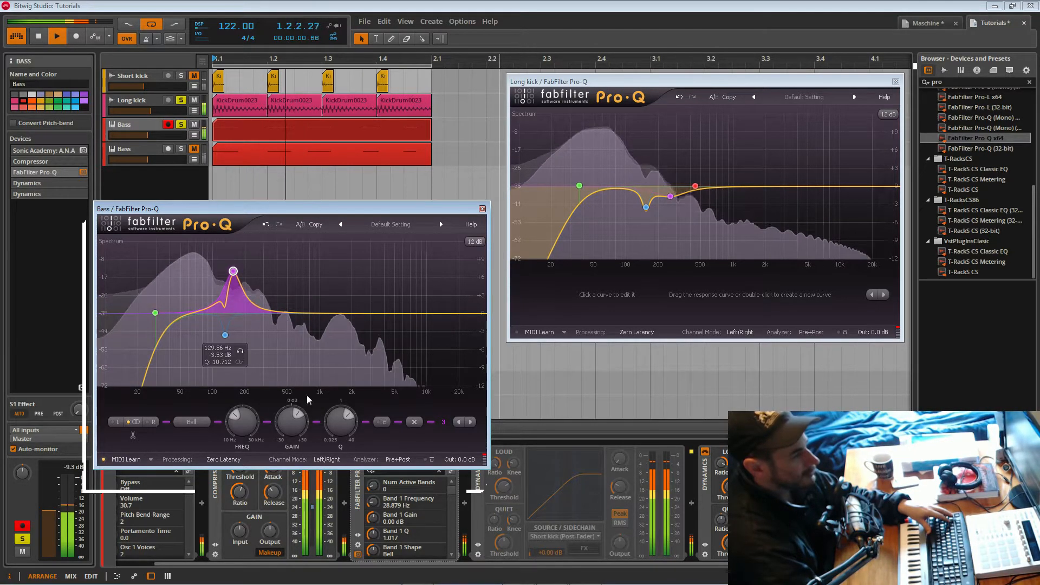
pyautogui.moveTo(297, 419); pyautogui.dragTo(336, 413)
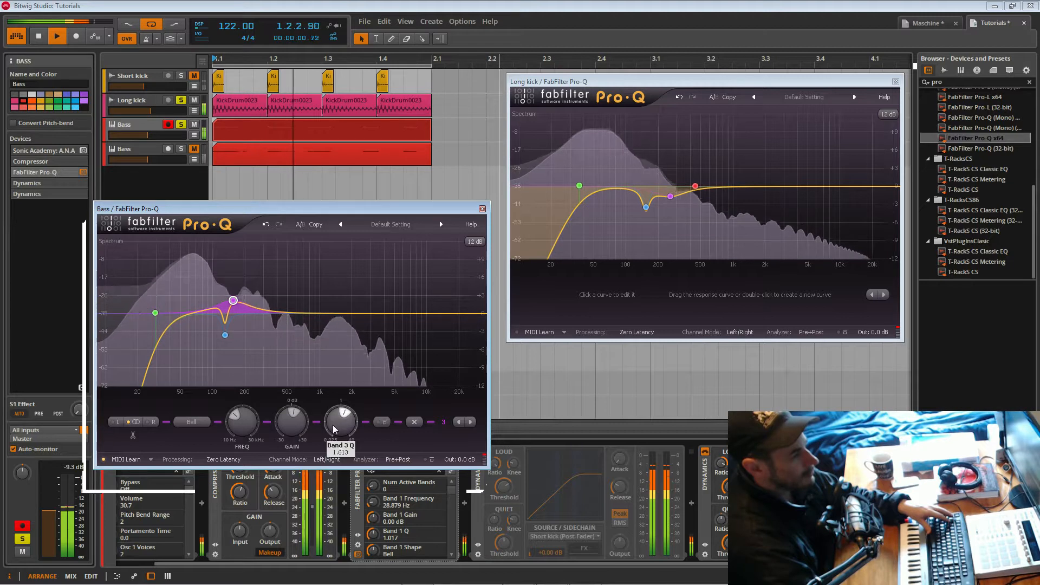
pyautogui.moveTo(242, 308); pyautogui.dragTo(242, 308)
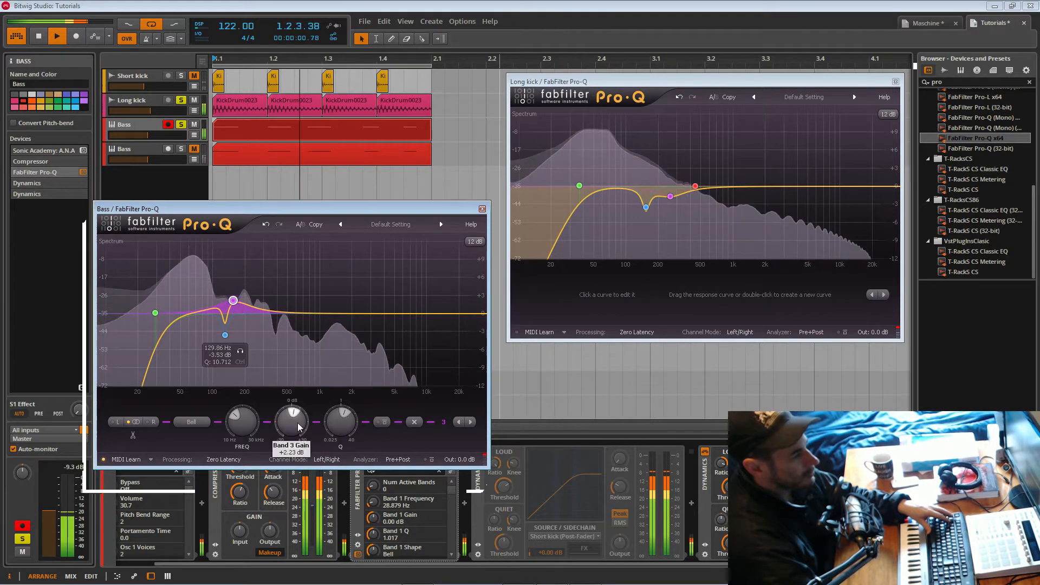
pyautogui.moveTo(296, 422); pyautogui.dragTo(296, 424)
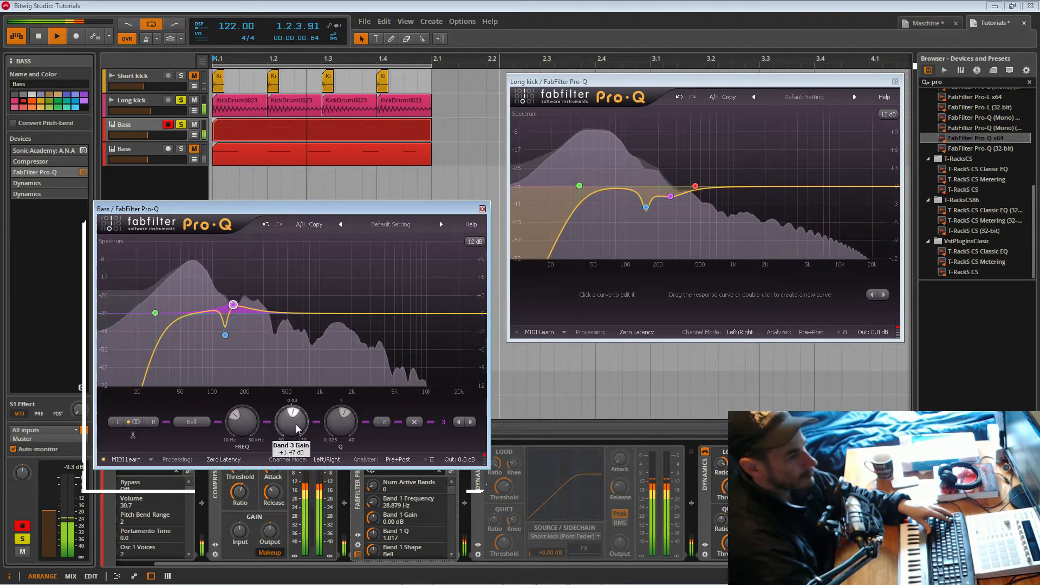
pyautogui.moveTo(233, 306)
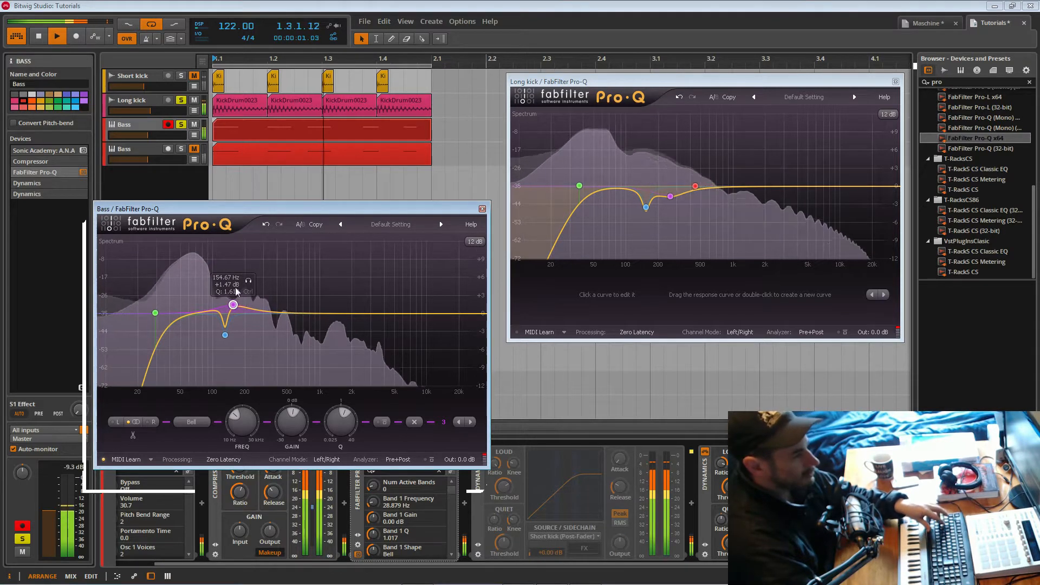
pyautogui.hotkey('ctrl', 's')
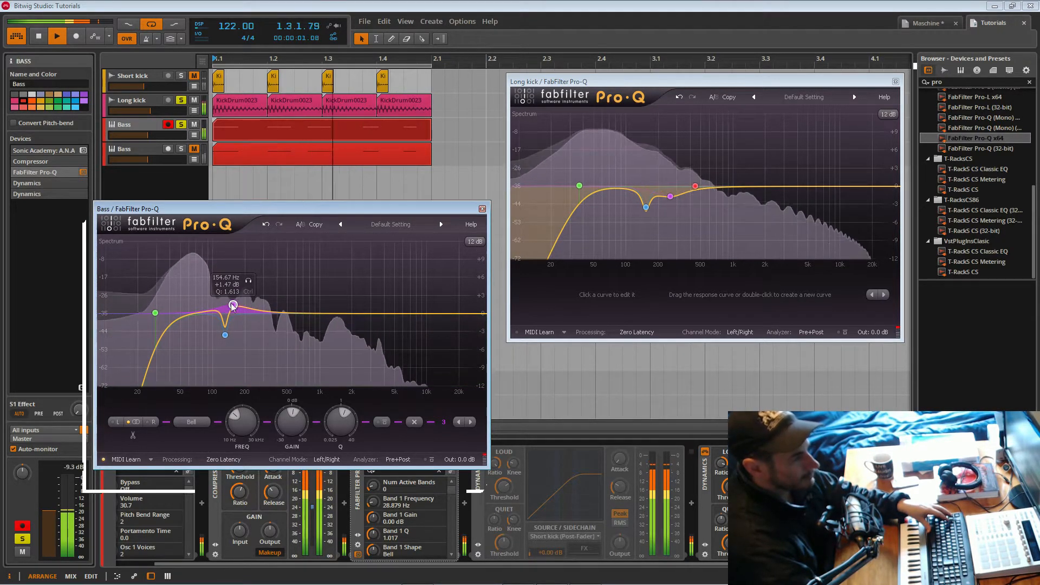
# Add a shallow Bell cut just below 500 Hz and a +1.39 dB boost at about 755 Hz with Q 1.190 to the bass Pro-Q.
pyautogui.moveTo(265, 314); pyautogui.dragTo(335, 288)
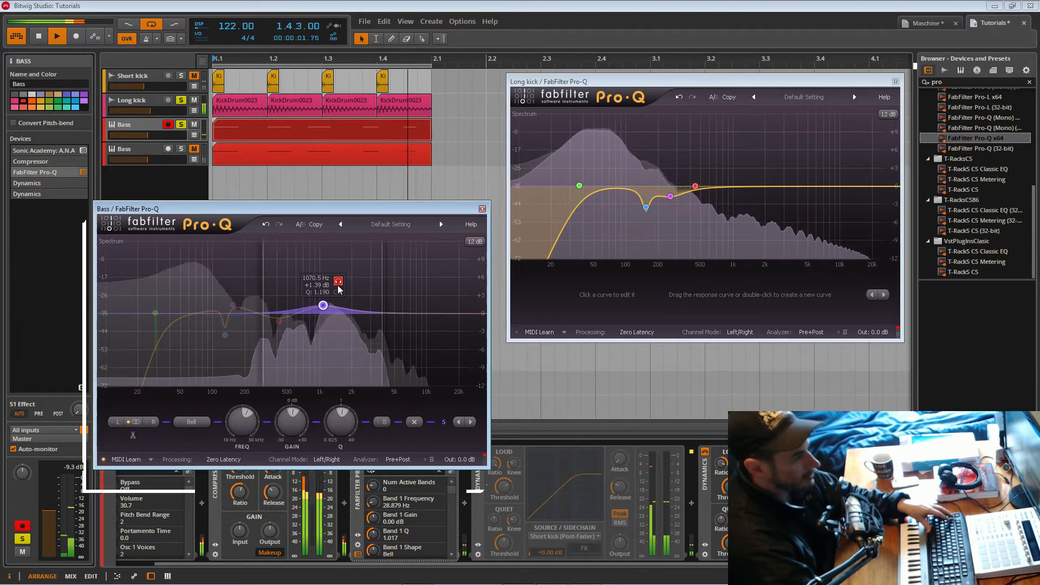
pyautogui.moveTo(332, 289)
pyautogui.mouseDown()
pyautogui.moveTo(313, 288)
pyautogui.moveTo(321, 286)
pyautogui.mouseUp()
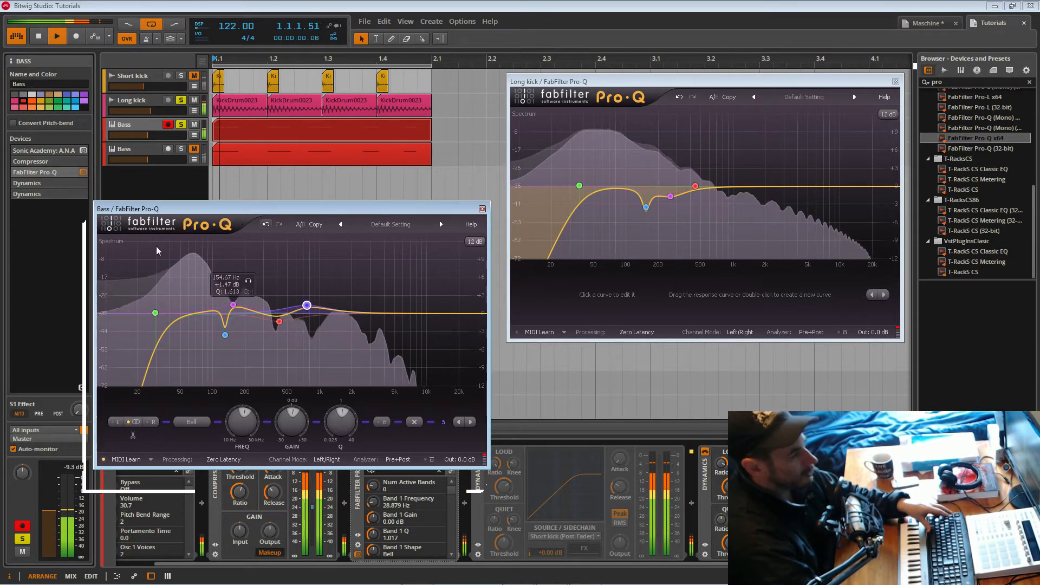
# Fine-tune the Sonic Academy Bass track's volume against the Long kick and save the project.
pyautogui.moveTo(291, 210)
pyautogui.mouseDown()
pyautogui.moveTo(394, 251)
pyautogui.moveTo(313, 234)
pyautogui.moveTo(303, 194)
pyautogui.mouseUp()
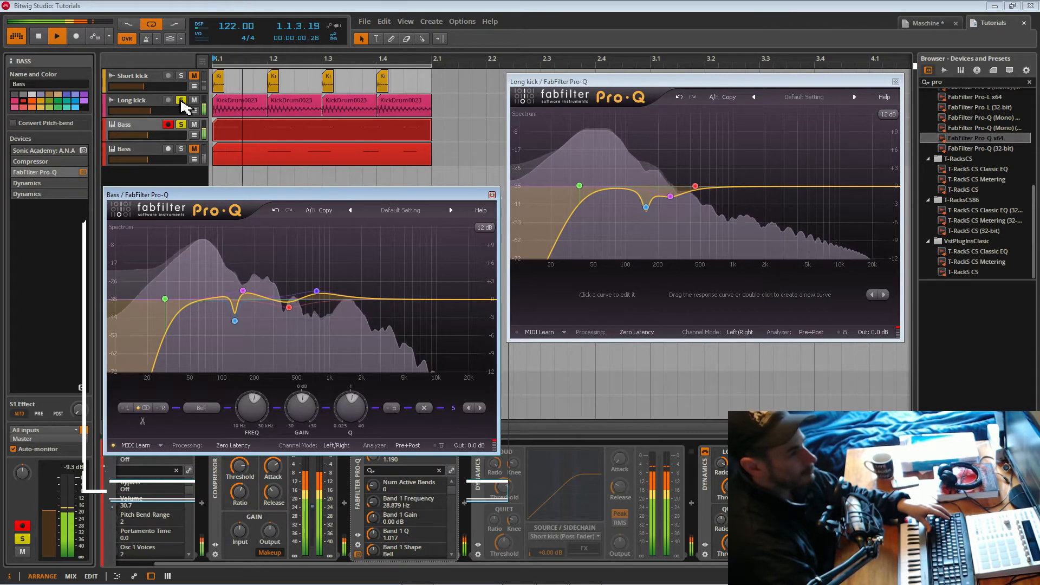
pyautogui.click(703, 516)
pyautogui.hscroll(1, 694, 566)
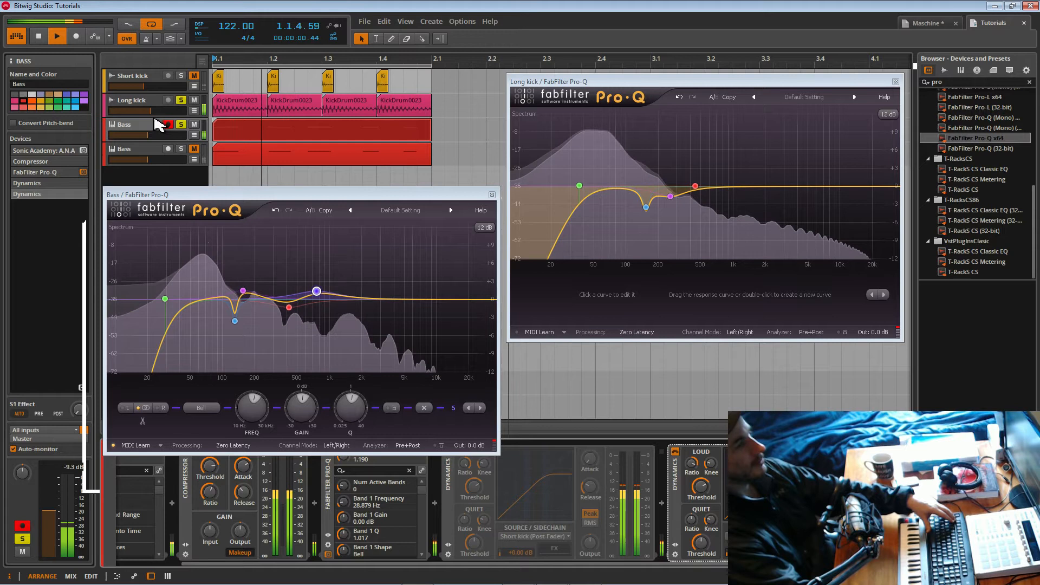
pyautogui.moveTo(149, 137); pyautogui.dragTo(148, 138)
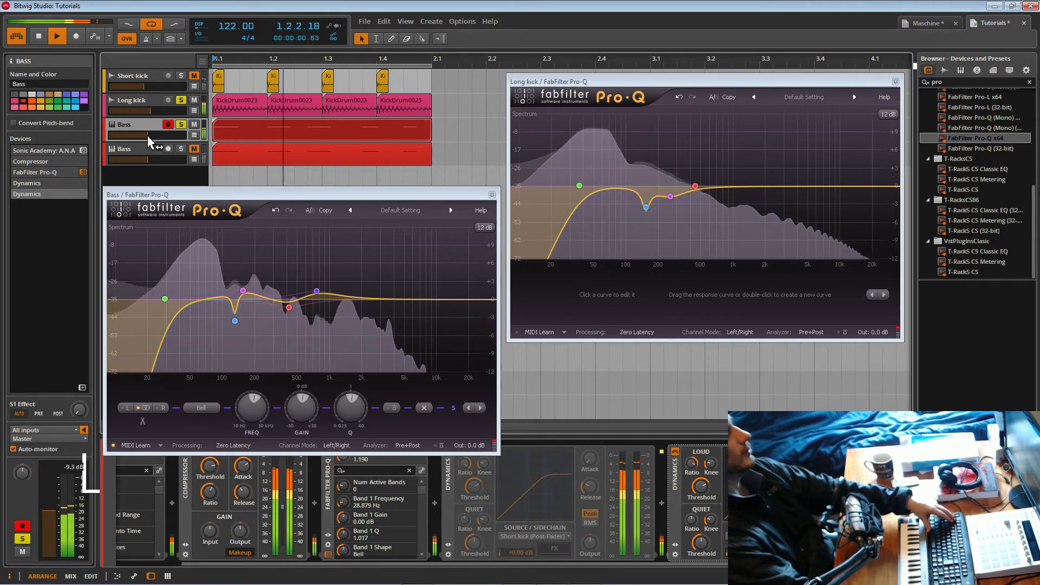
pyautogui.hotkey('ctrl', 's')
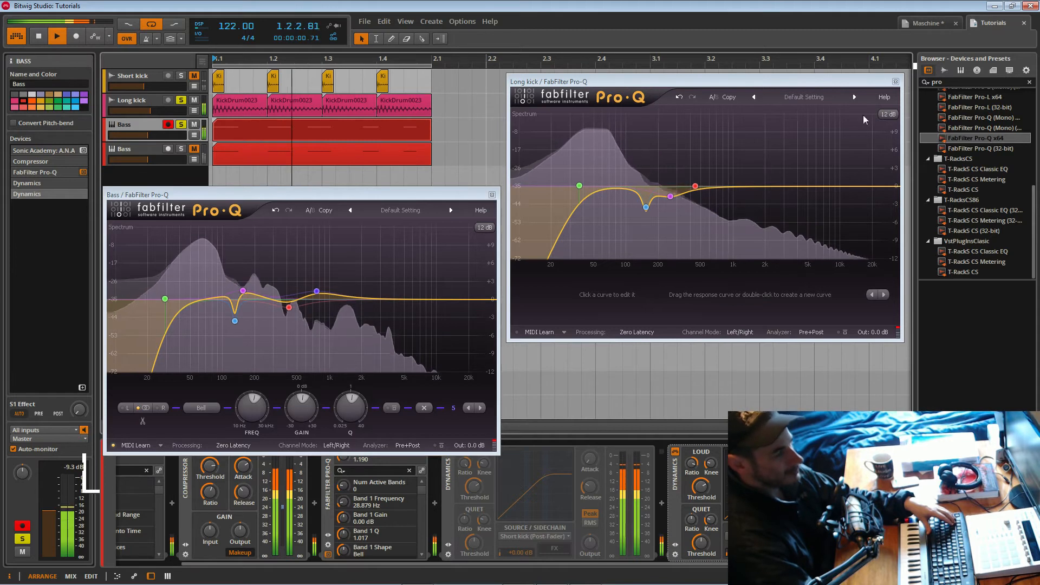
# Arrange the bass and Long kick Pro-Q windows side by side at the same height below the tracks.
pyautogui.moveTo(343, 197)
pyautogui.mouseDown()
pyautogui.moveTo(324, 212)
pyautogui.moveTo(336, 213)
pyautogui.mouseUp()
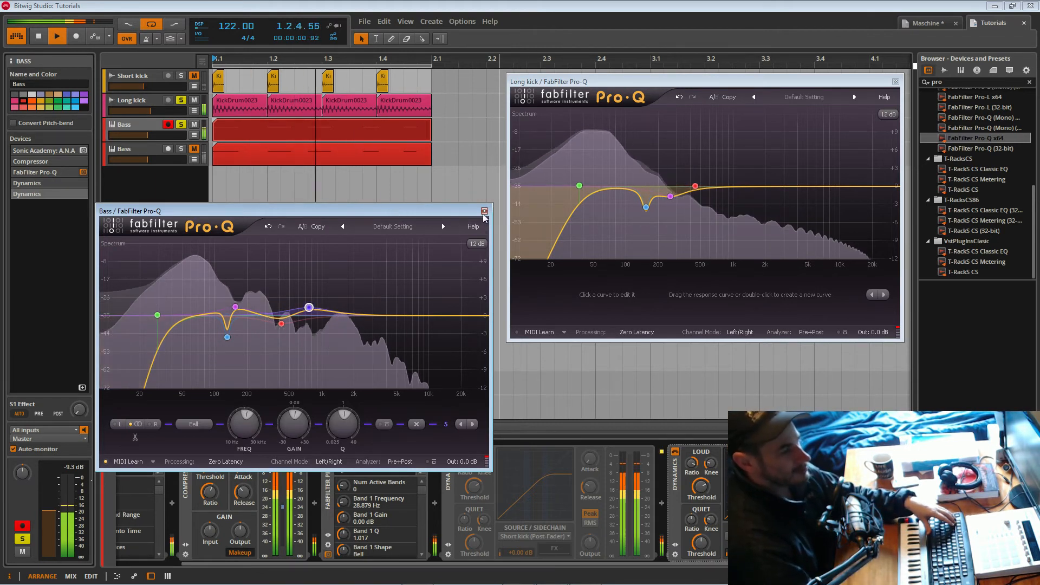
pyautogui.moveTo(463, 209); pyautogui.dragTo(460, 189)
pyautogui.moveTo(618, 82); pyautogui.dragTo(612, 187)
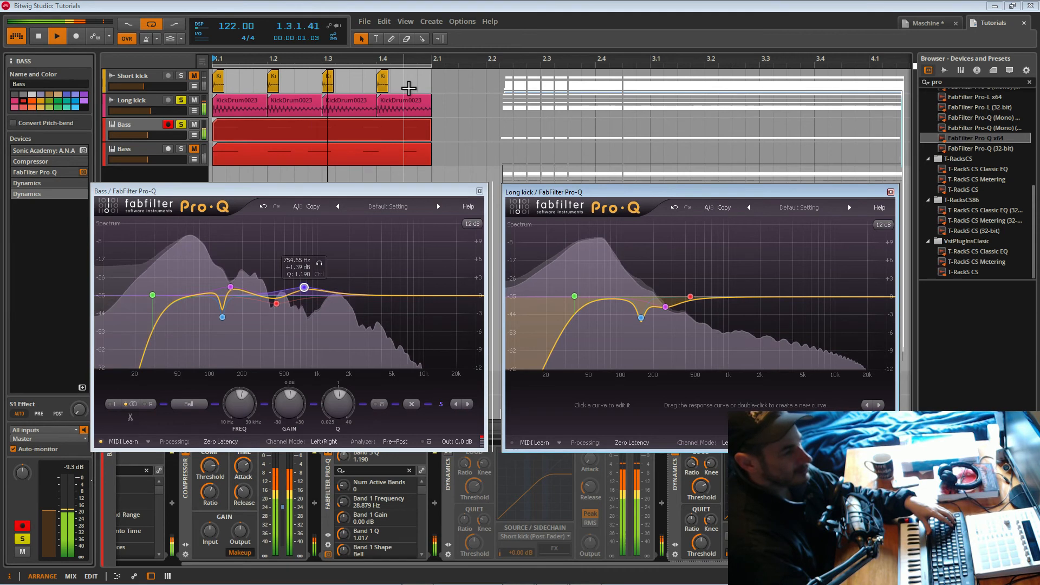